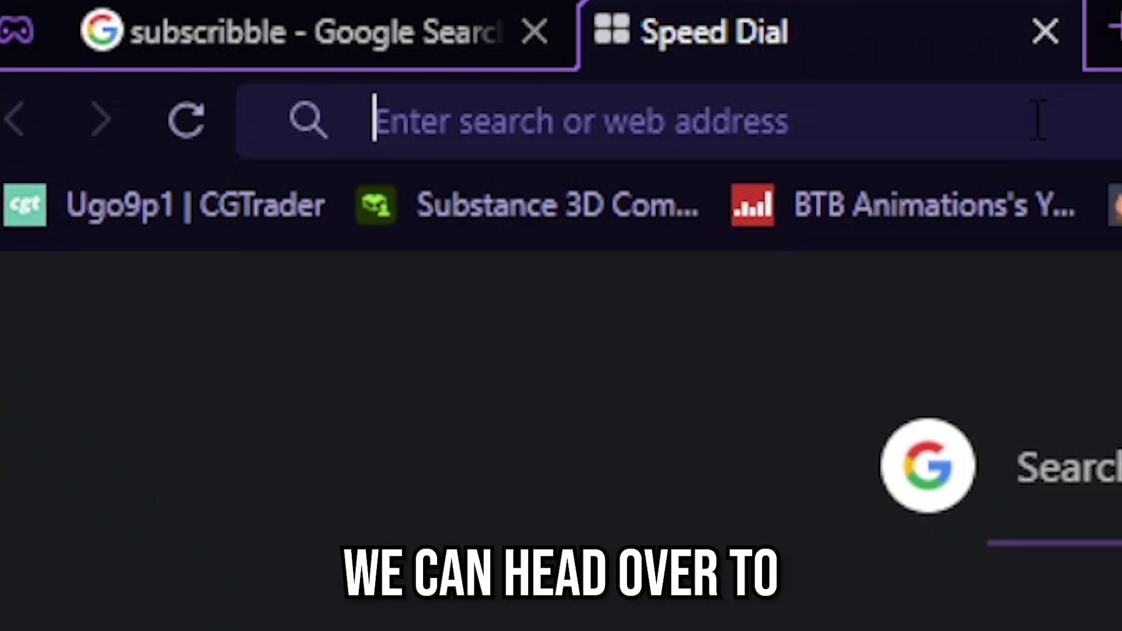
Step: Open DeviantArt in the browser and search it for "FNaF Blender 3.0"
type("deviant")
key("Return")
left_click(524, 207)
type("FNaF Blender 3")
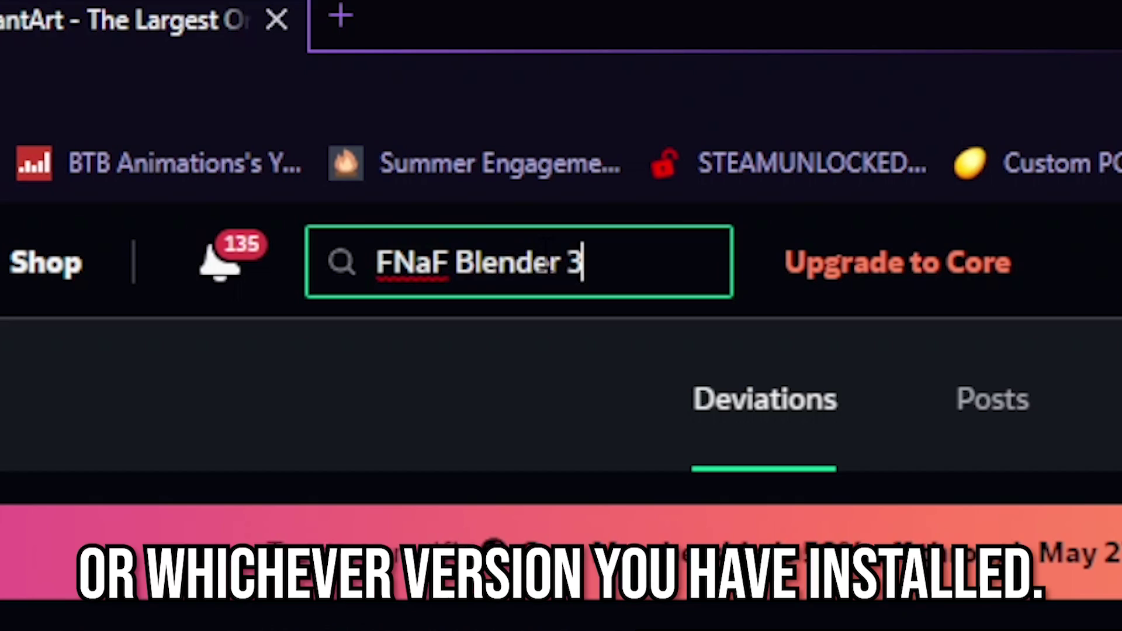
key("Return")
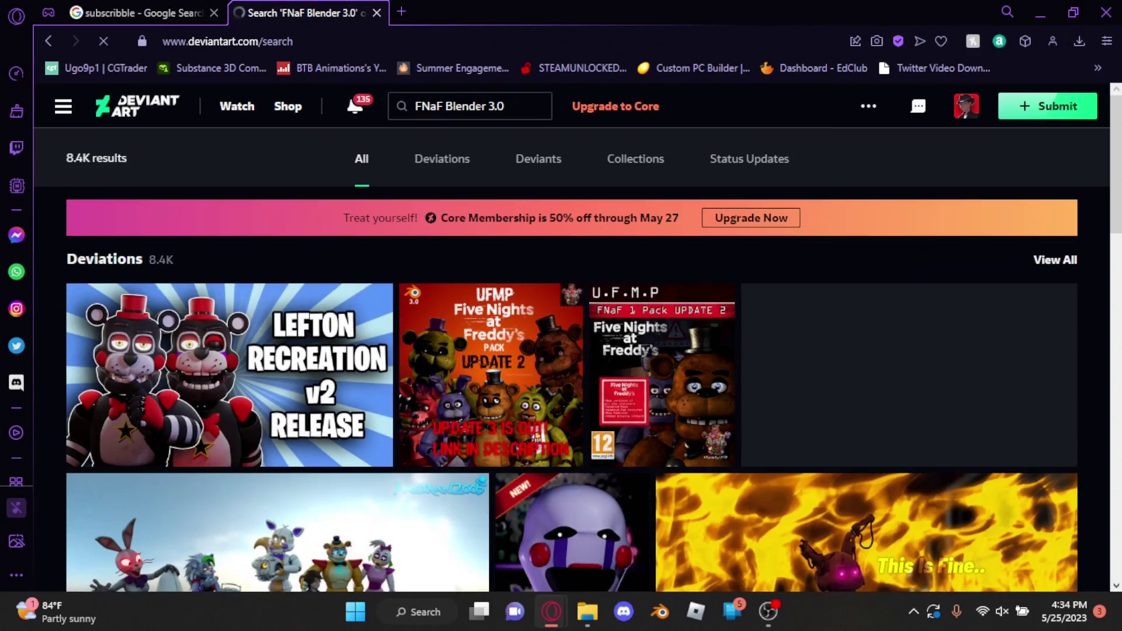
Step: Look through the search results and open the UFMP FNAF 1 Pack Update 3 release page
scroll(439, 216, "down", 3)
scroll(588, 231, "down", 10)
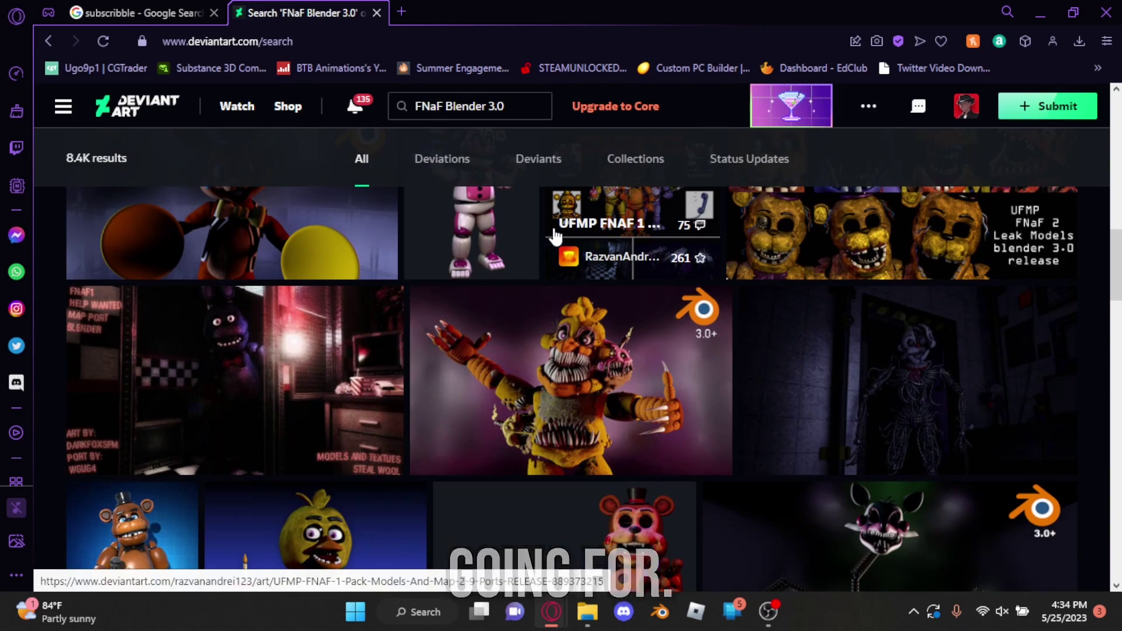
left_click(555, 237)
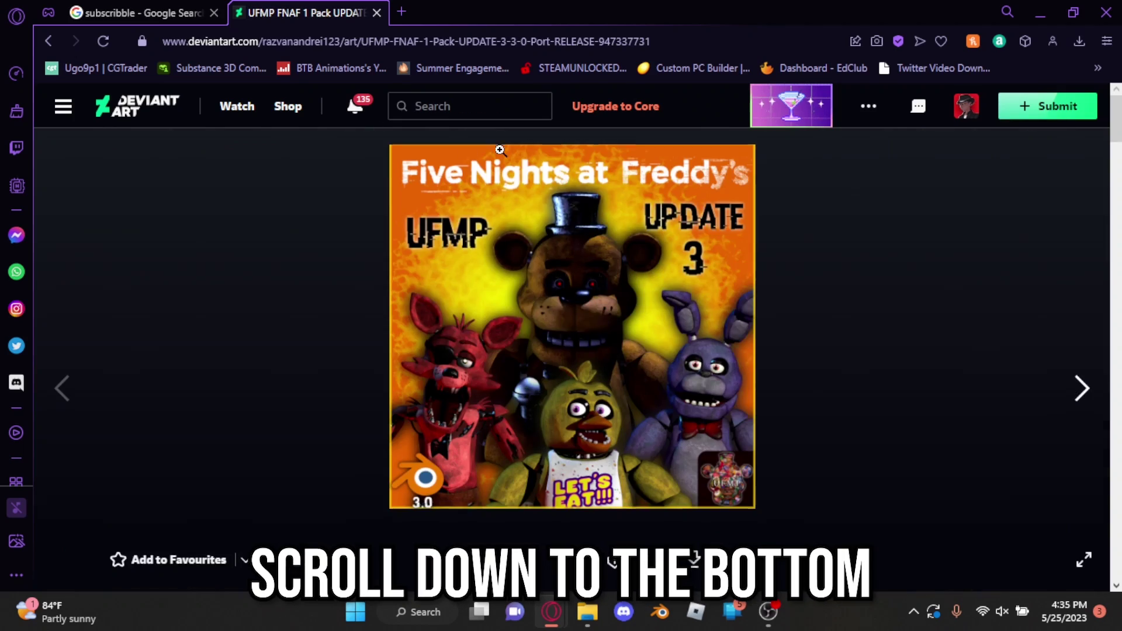
Step: Follow the release page's Google Drive download link and download the FreddyFazbear blend file
scroll(495, 170, "down", 15)
scroll(489, 174, "down", 12)
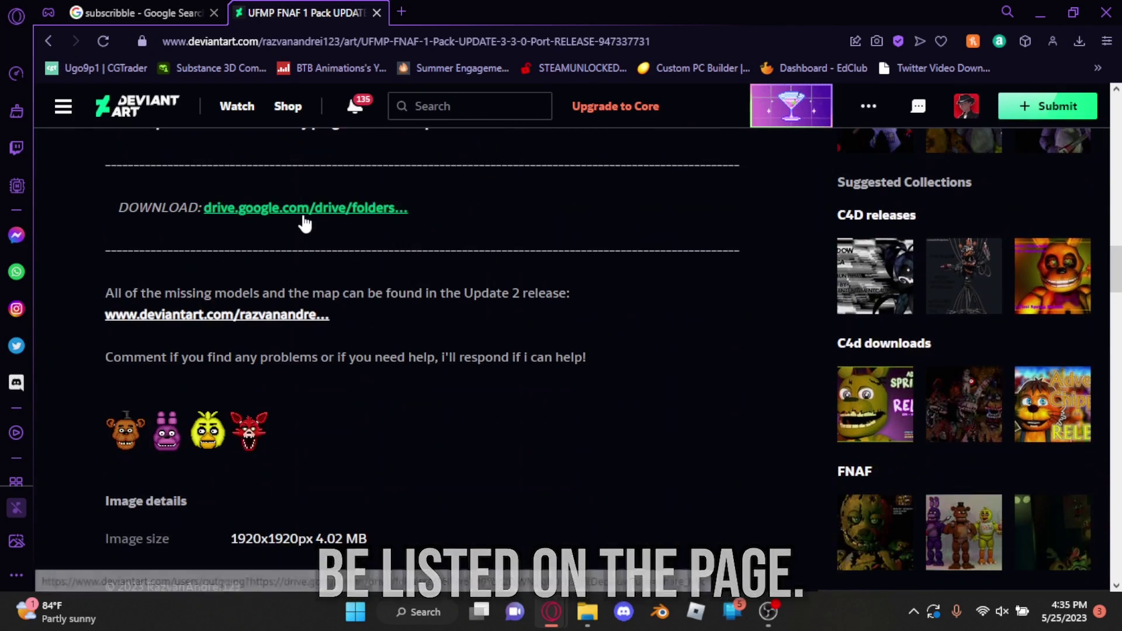
left_click(303, 212)
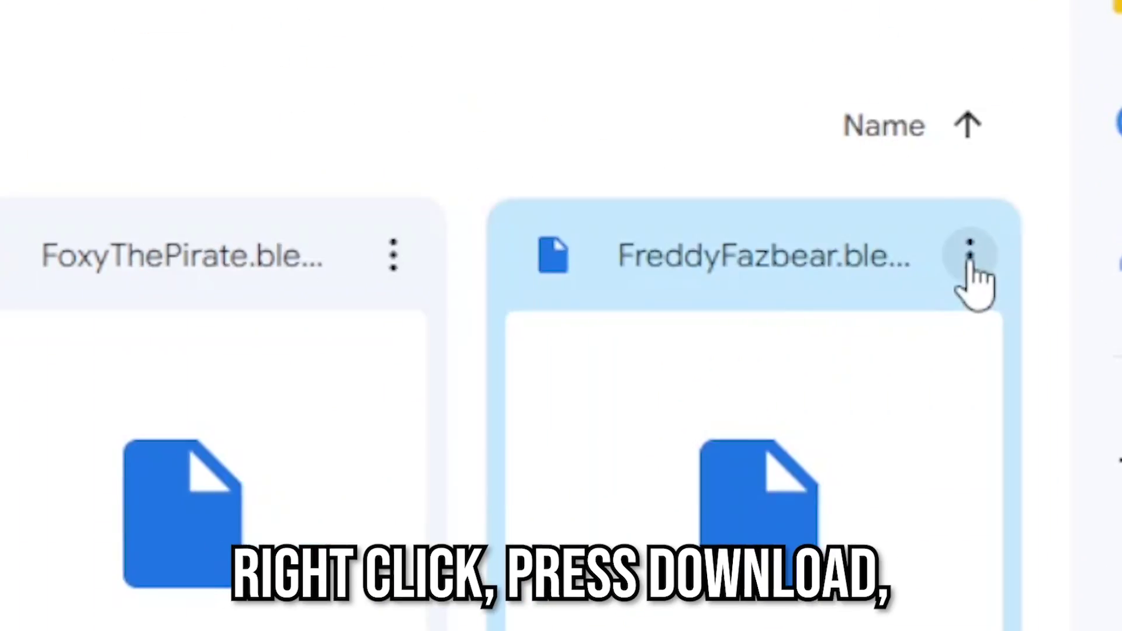
left_click(1040, 297)
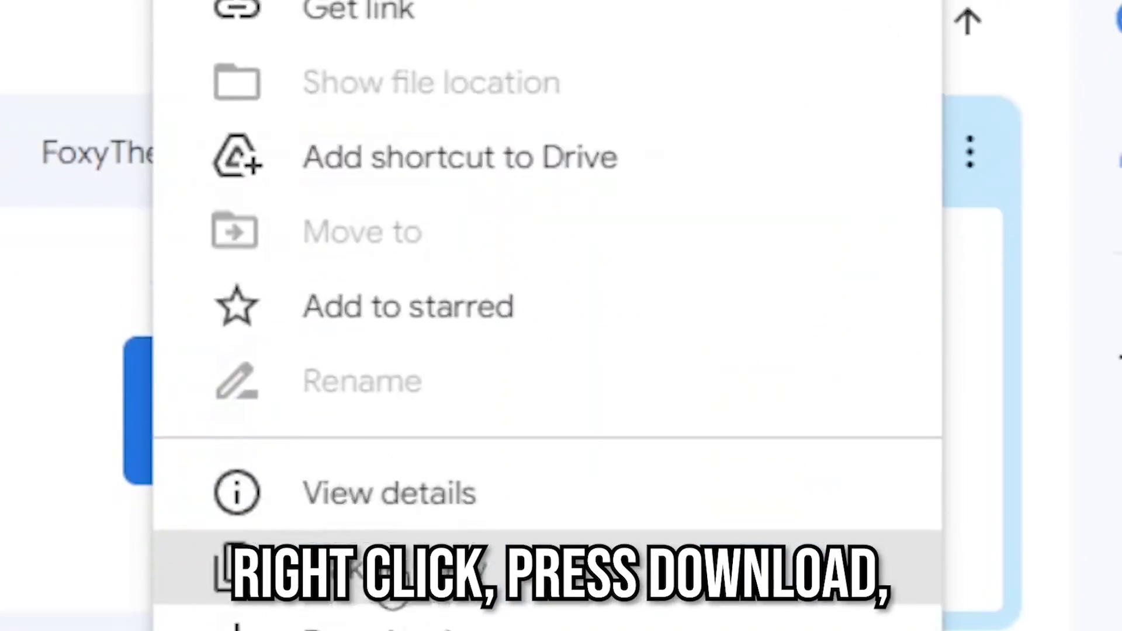
left_click(350, 338)
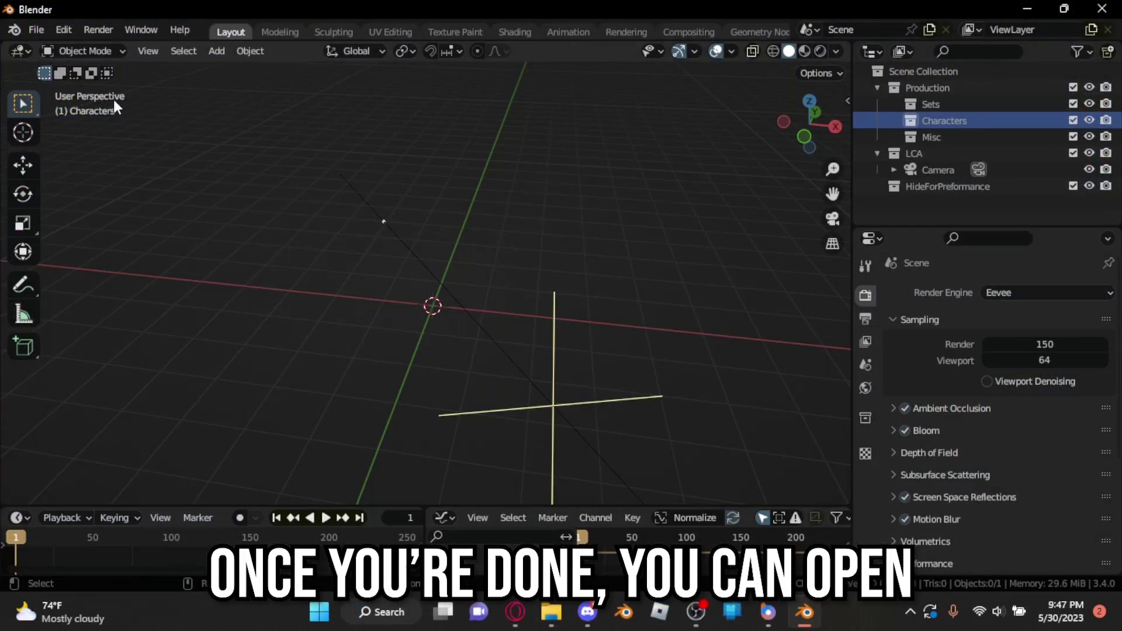
Step: In Blender, append the Springbonnie (FNaF3) collection from SpringBonnieFNaF3.blend in the Downloads folder
left_click(68, 29)
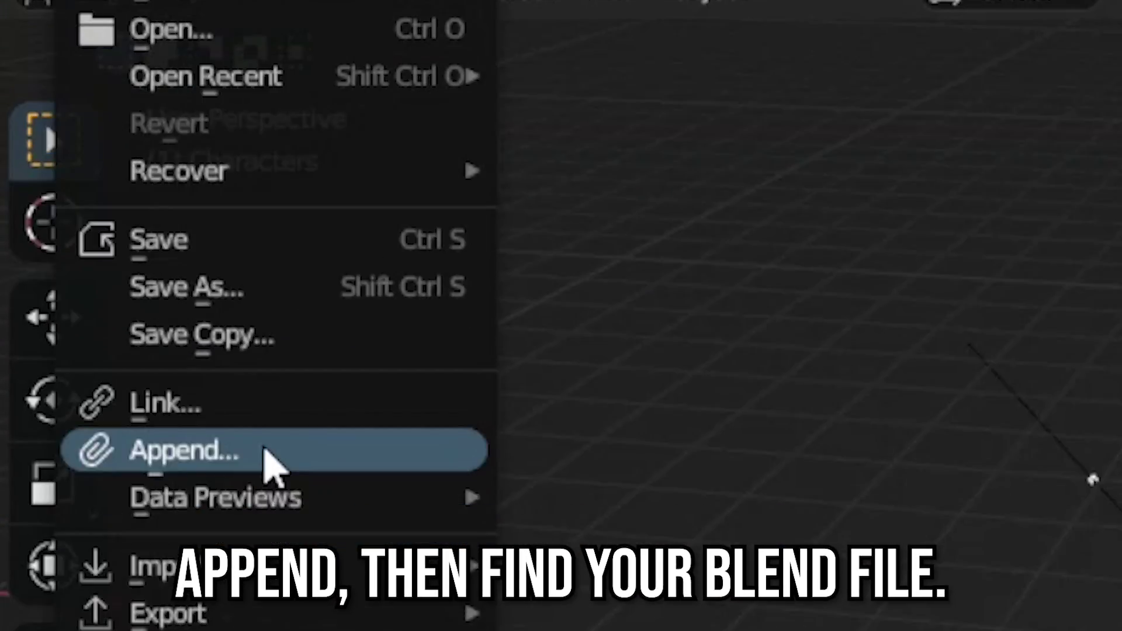
left_click(268, 602)
left_click(233, 358)
double_click(373, 325)
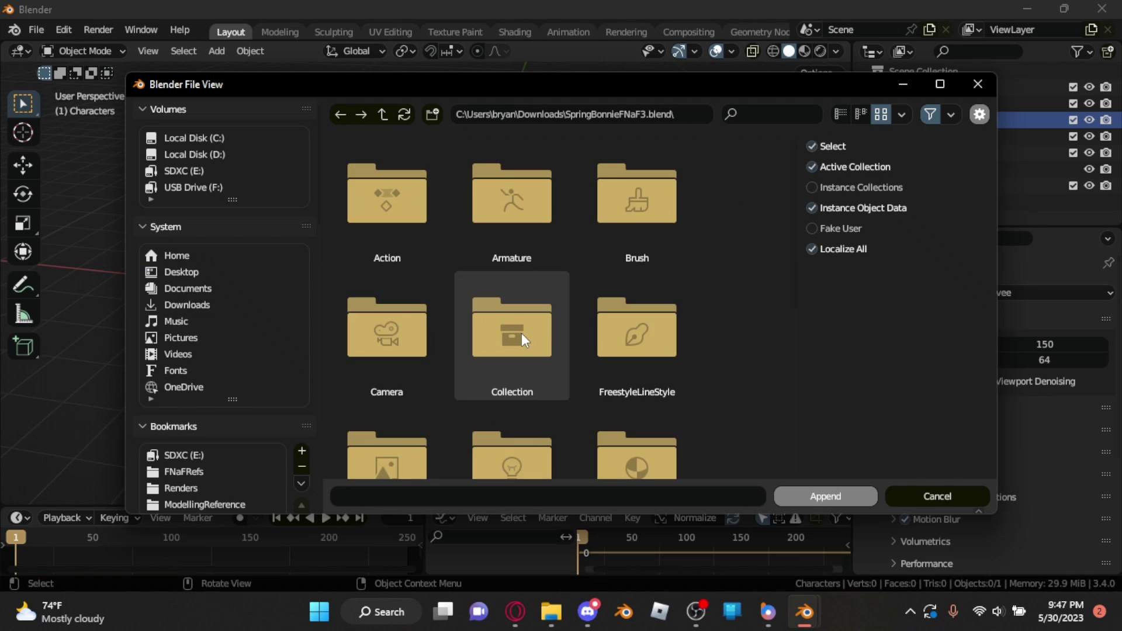
double_click(605, 365)
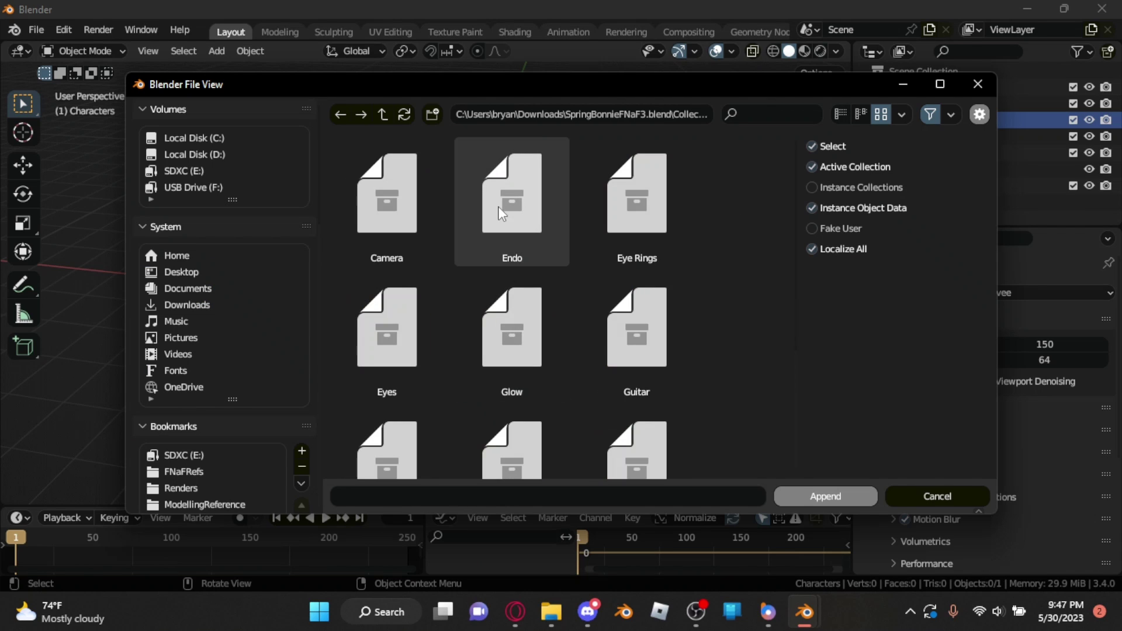
scroll(499, 212, "down", 4)
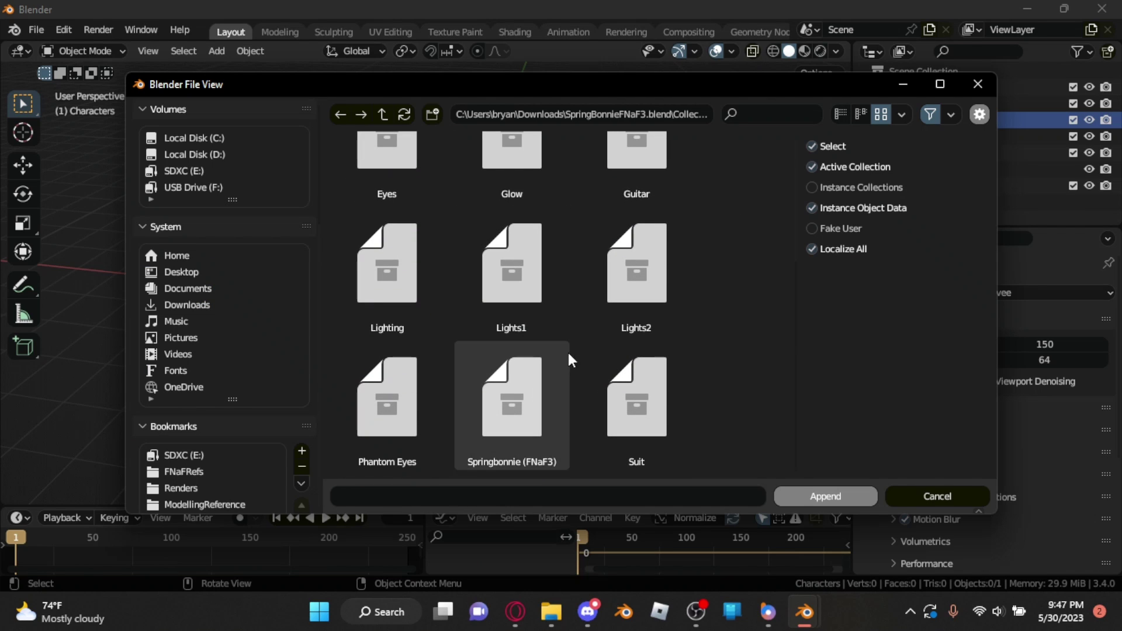
double_click(513, 429)
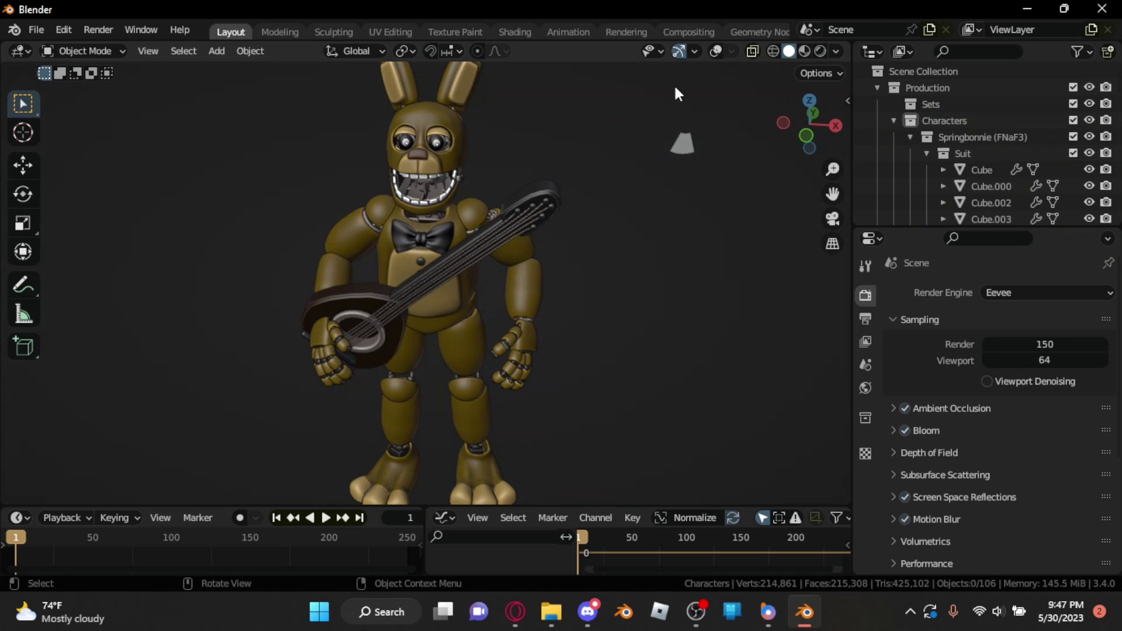
Step: Add a camera to the scene and look through it
middle_click_drag(676, 95, 599, 156)
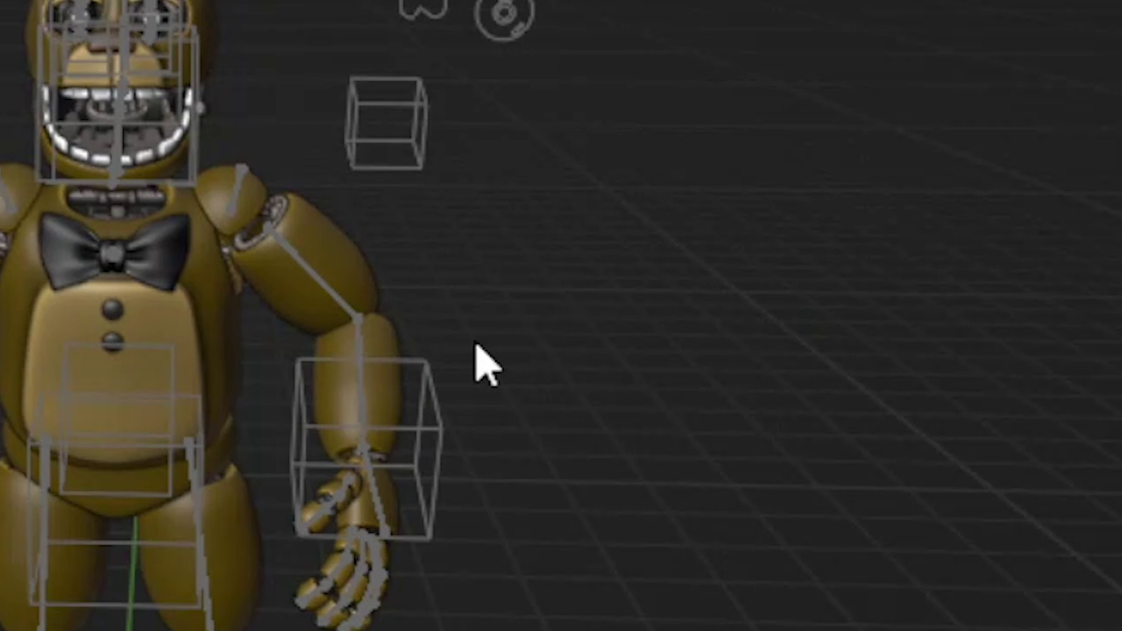
key("shift+a")
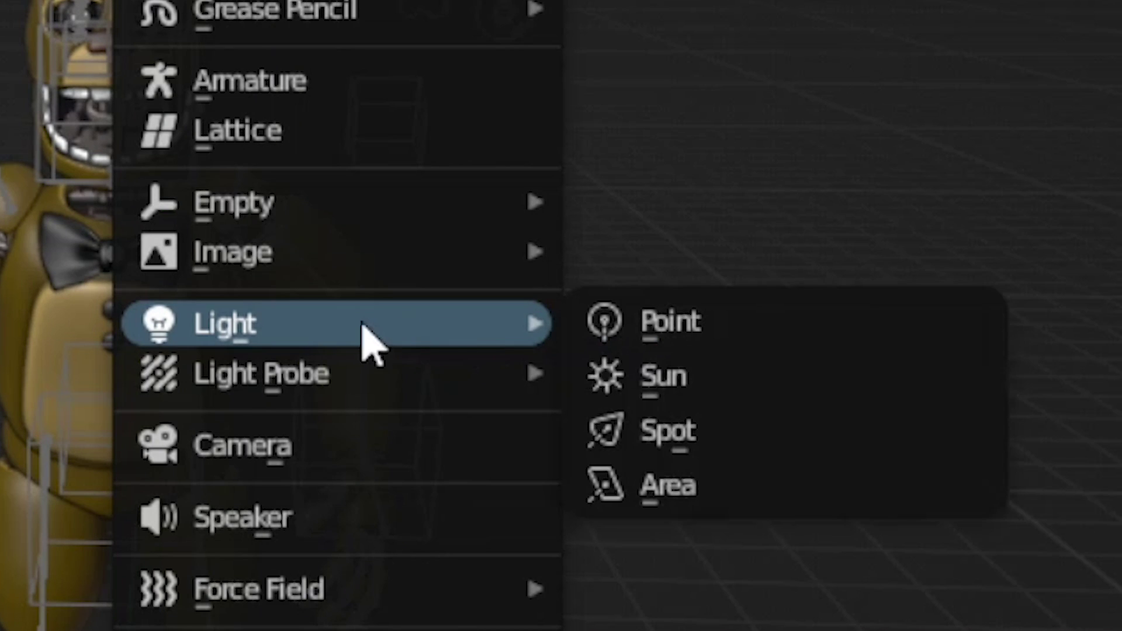
left_click(280, 461)
key("KP_0")
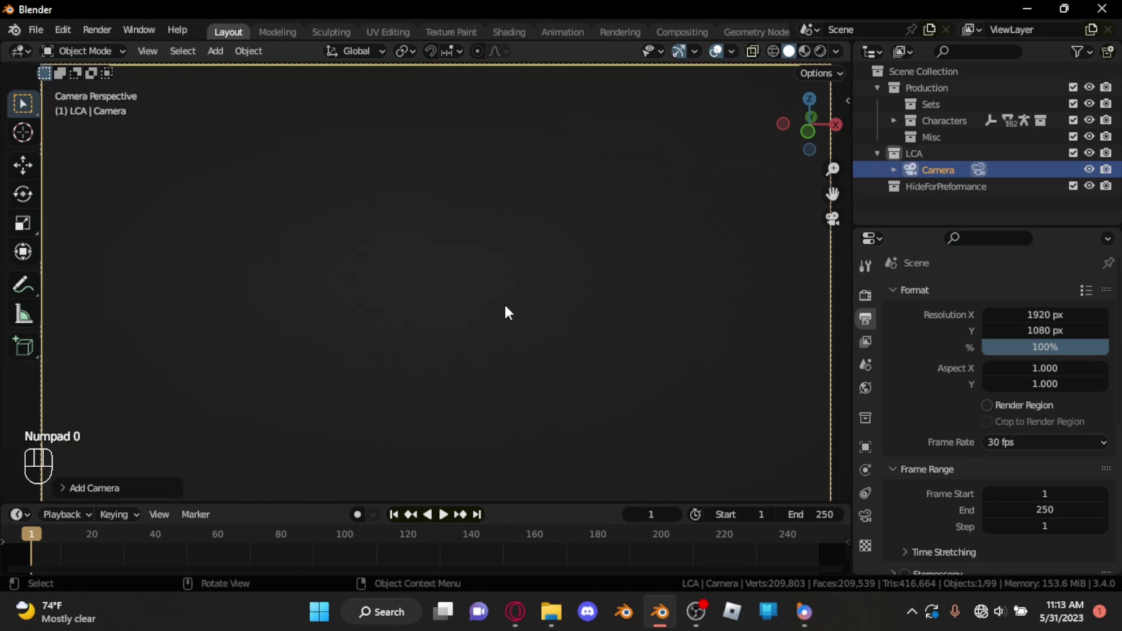
Step: Fly the camera backward with walk navigation, away from the character's feet, to frame the character
scroll(481, 246, "down", 2)
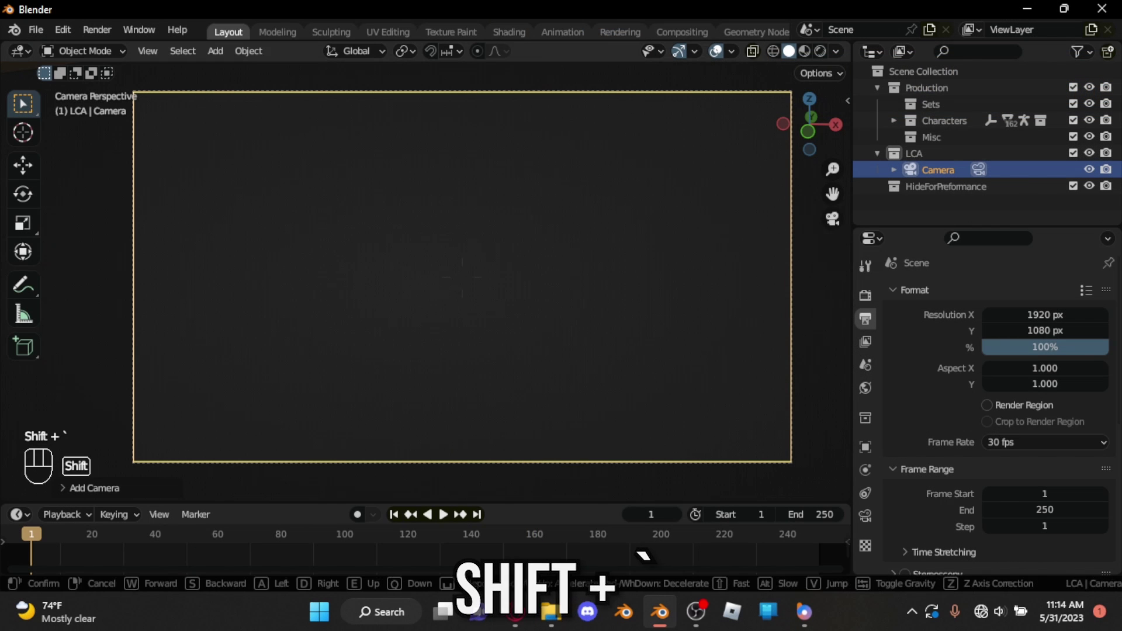
key("s")
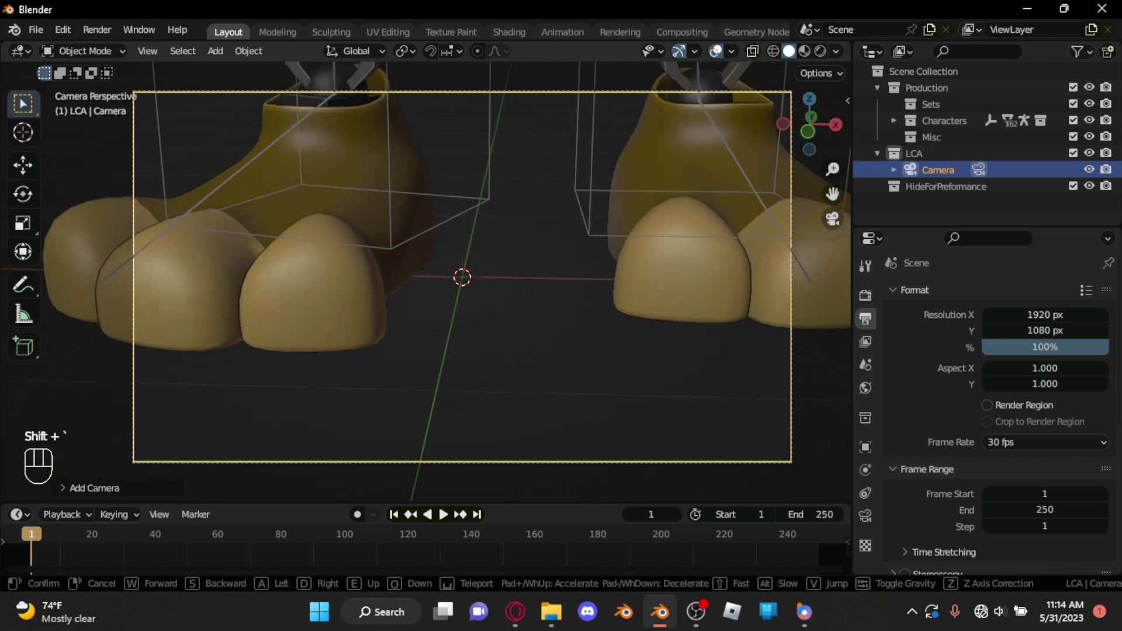
key("s")
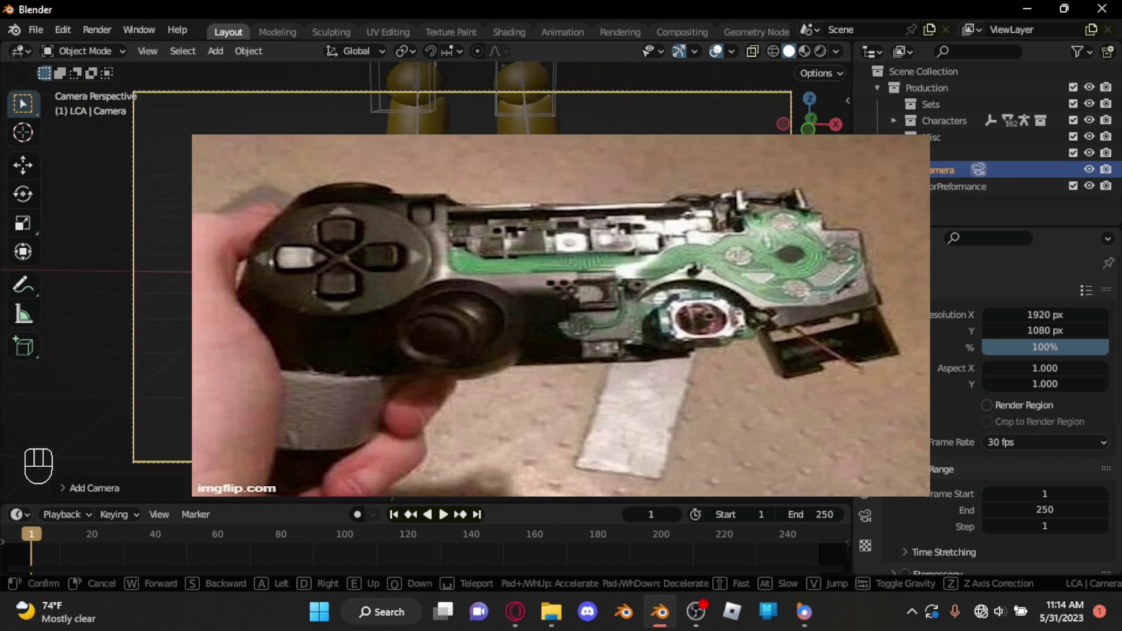
key("Escape")
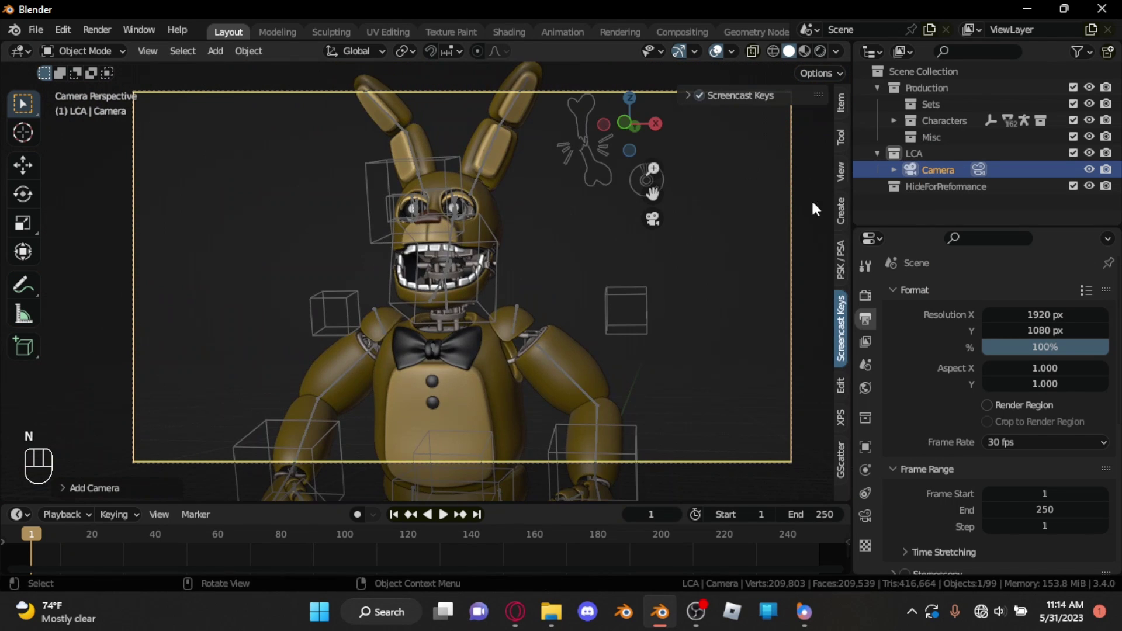
Step: Lock the camera to the view and adjust its framing of the character
left_click(842, 182)
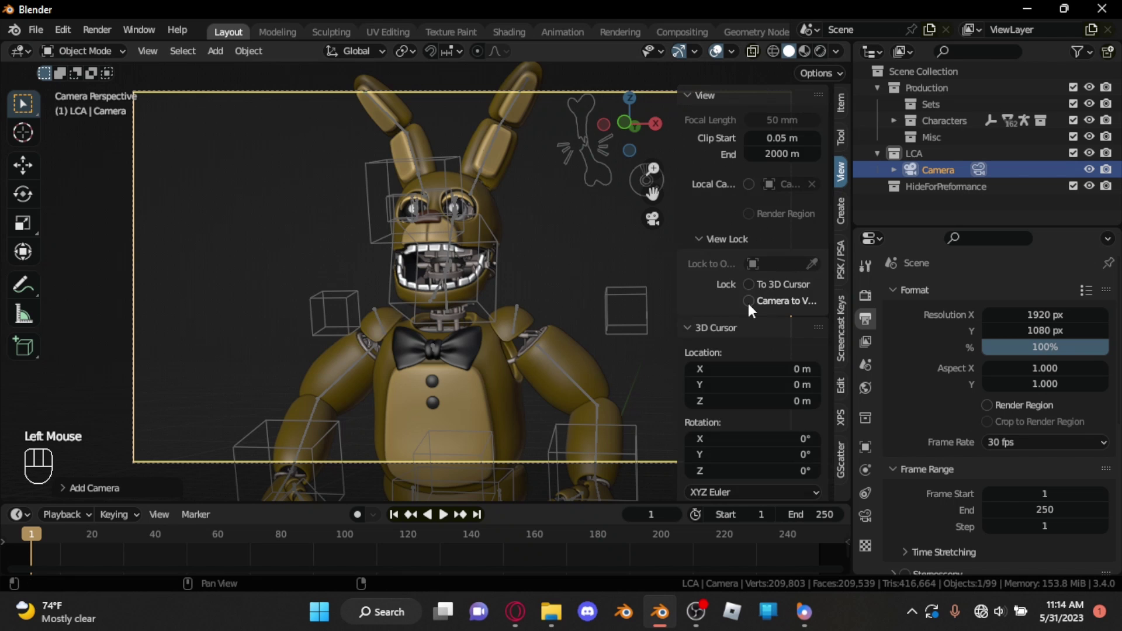
key("n")
scroll(571, 263, "down", 2)
middle_click_drag(576, 254, 619, 293)
scroll(579, 304, "up", 1)
scroll(571, 302, "down", 1)
Step: Examine the camera's focal length setting and the available output frame rates
left_click(869, 517)
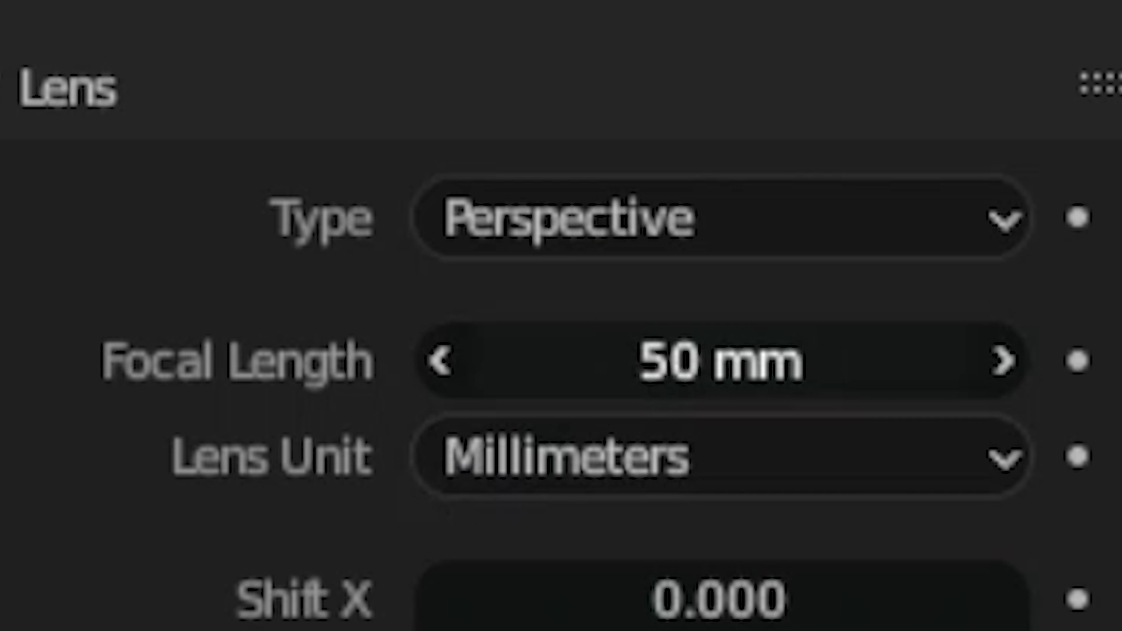
left_click(746, 278)
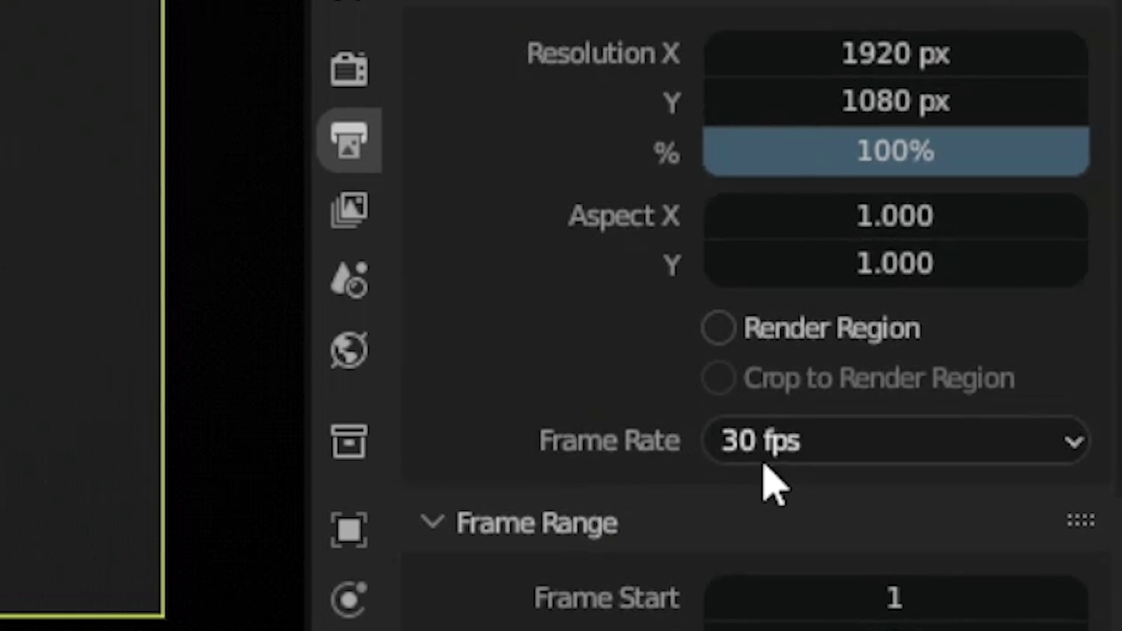
left_click(839, 452)
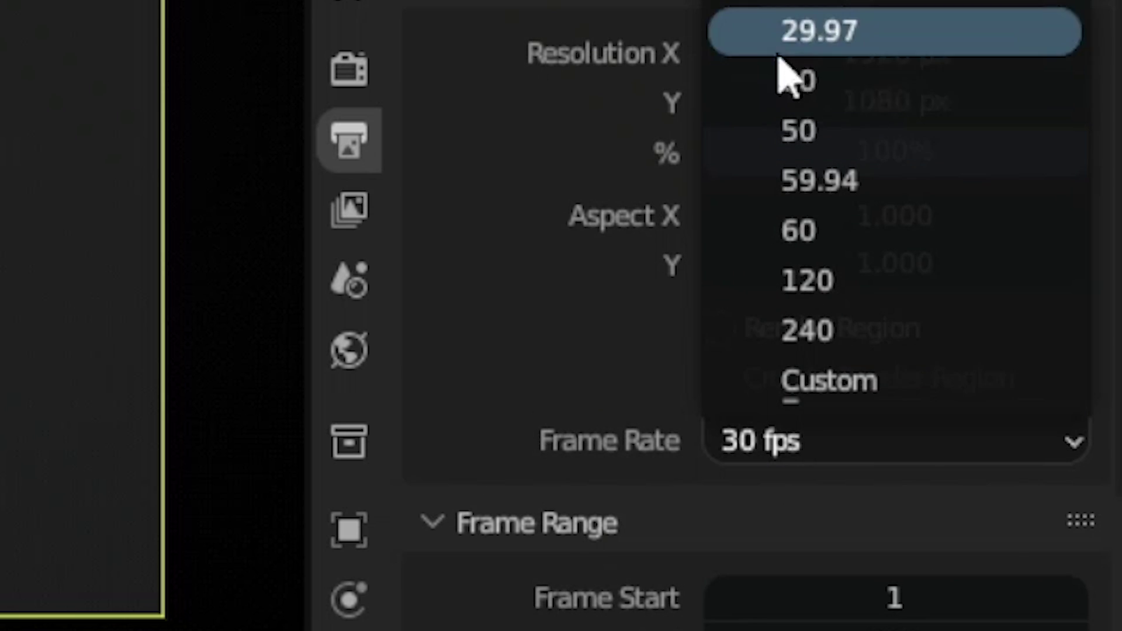
Step: Set the timeline's playback sync mode to Frame Dropping
left_click(121, 552)
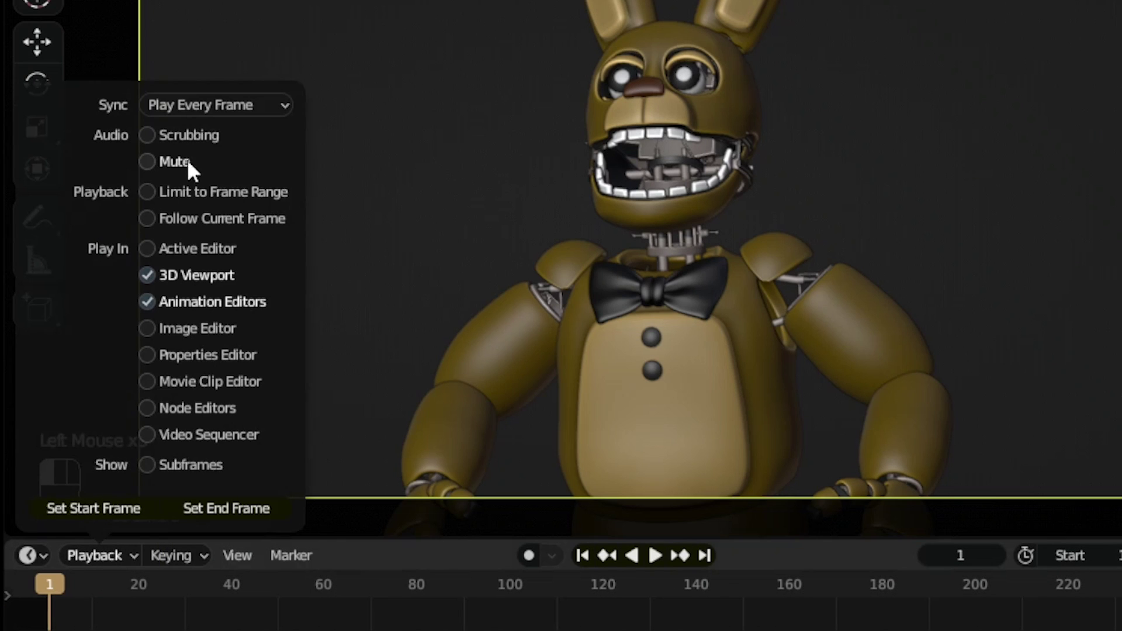
left_click(230, 106)
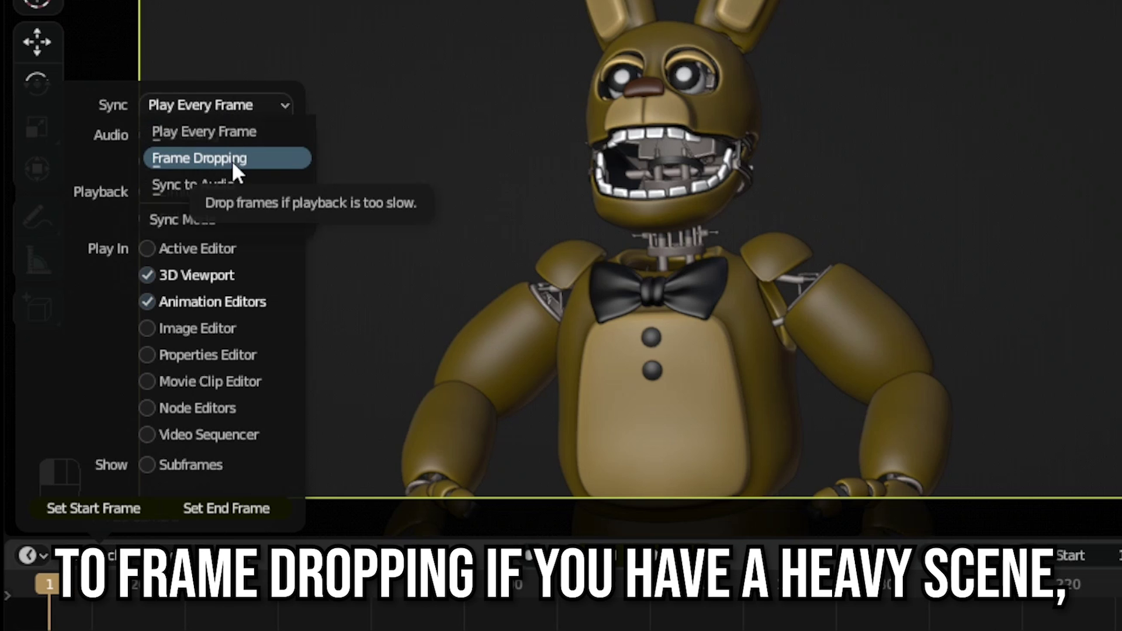
left_click(181, 161)
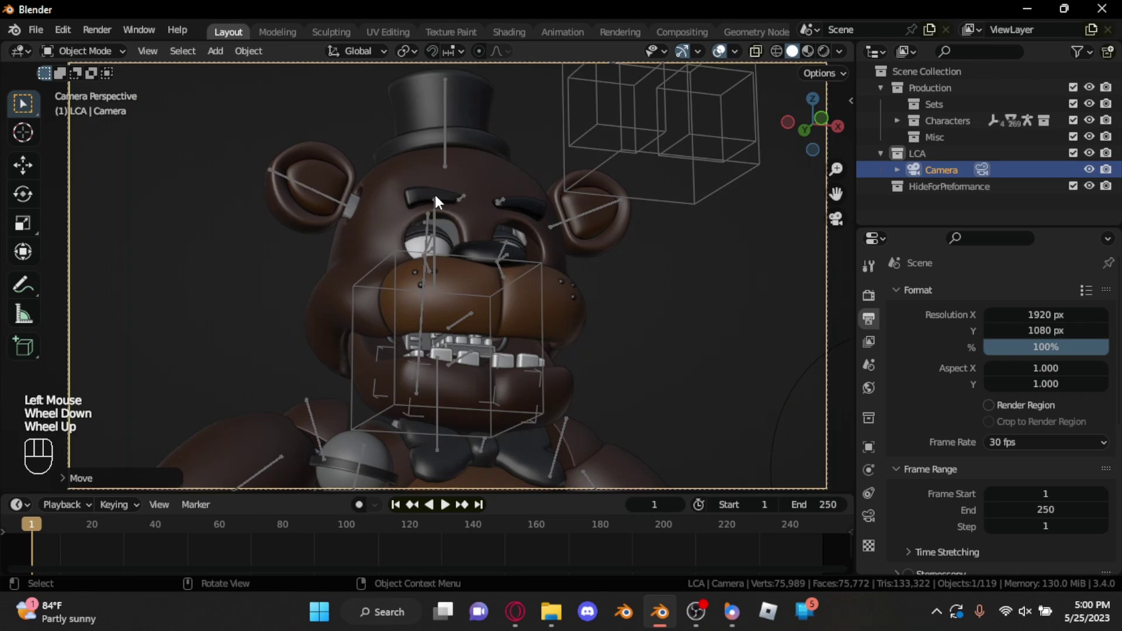
Step: Select Freddy's armature and switch it from Object Mode to Pose Mode
left_click(531, 147)
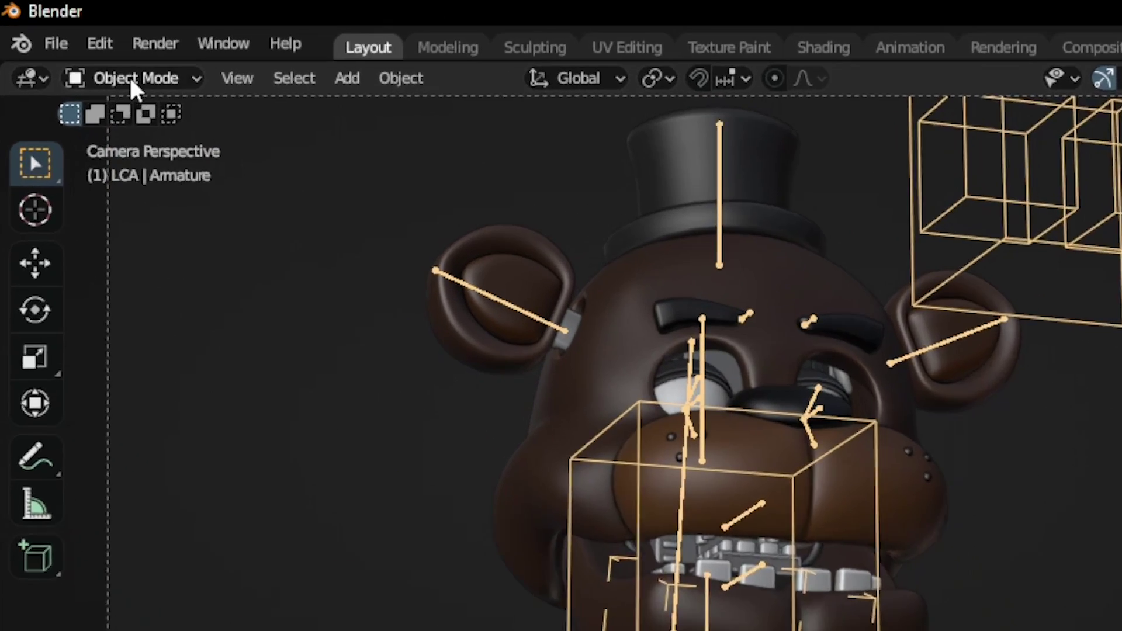
left_click(132, 82)
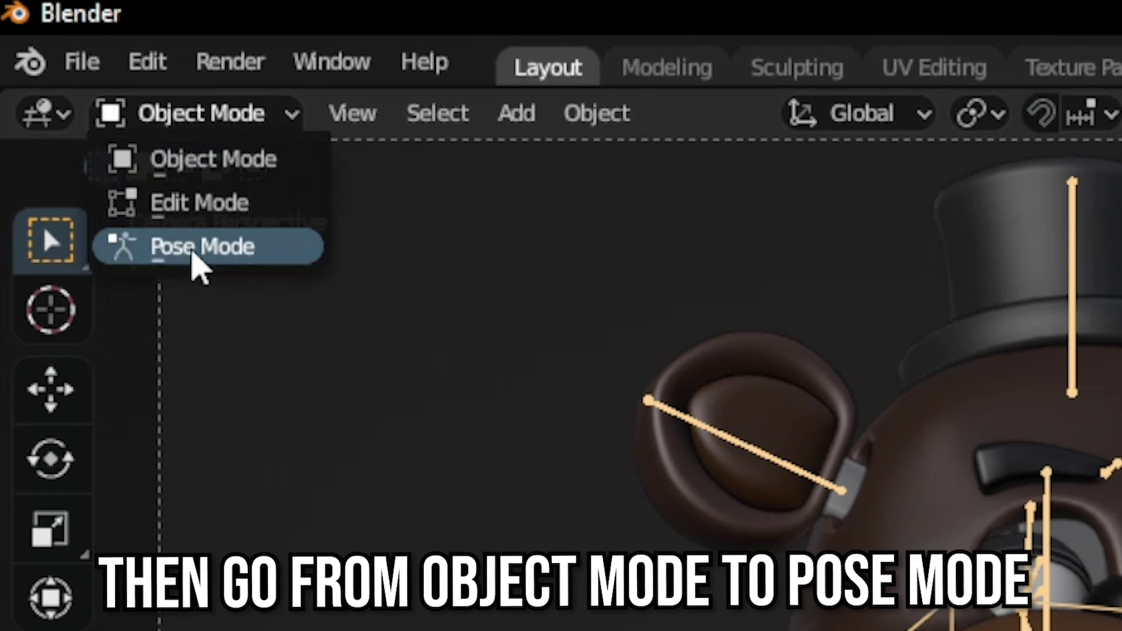
left_click(194, 255)
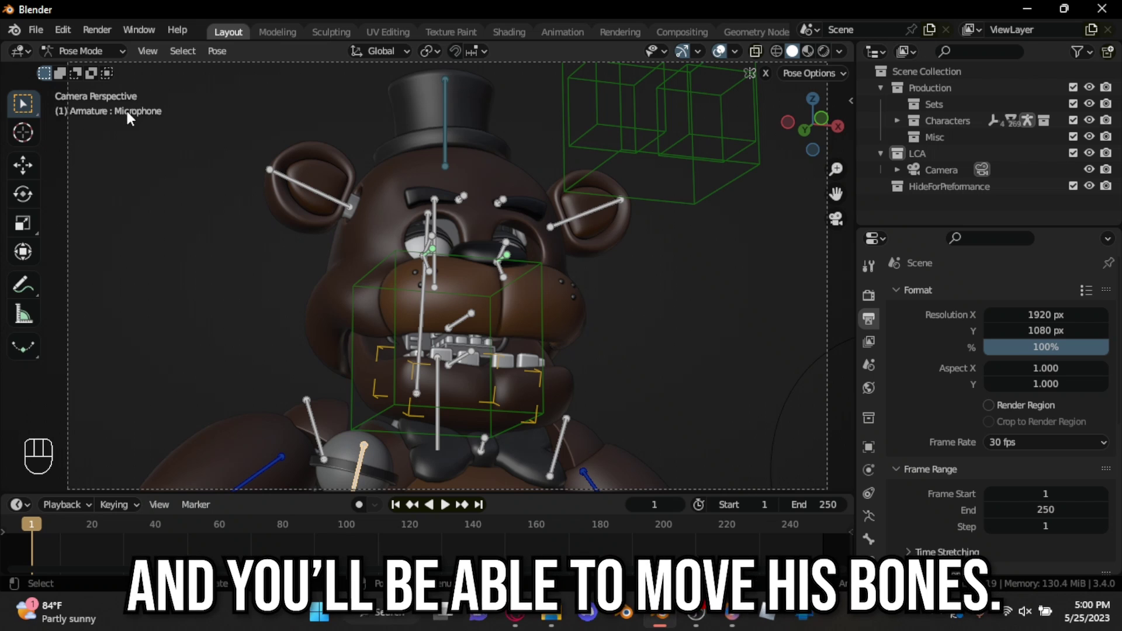
Step: Transform Freddy's head bone using move, rotate and scale, including a free trackball rotation
left_click(479, 258)
key("g")
key("r")
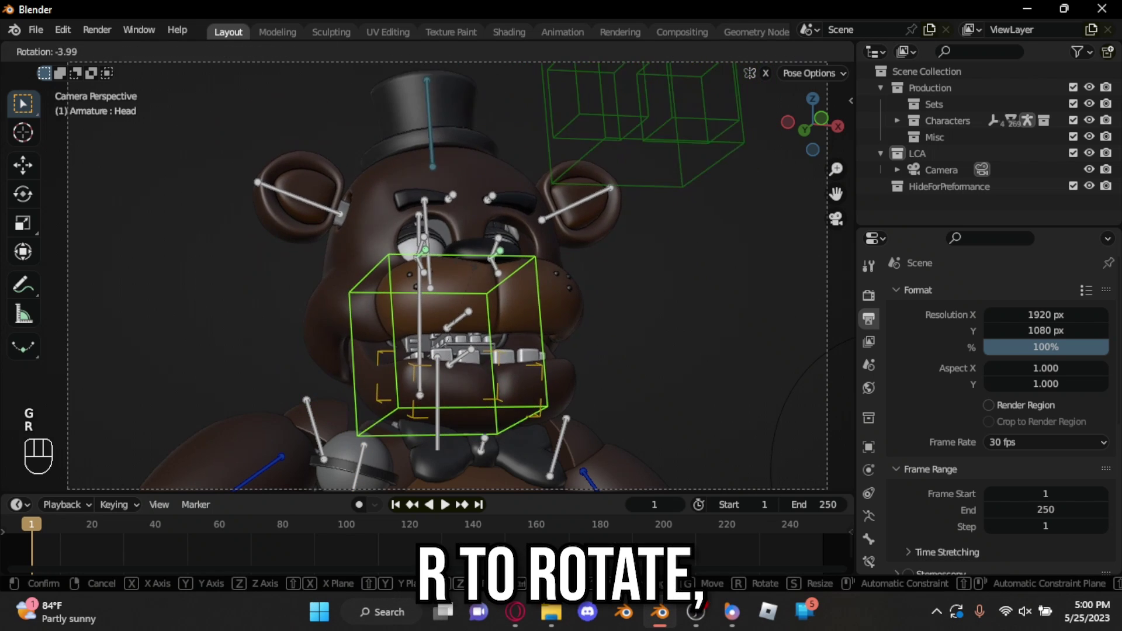
key("s")
left_click(587, 242)
key("r")
key("r")
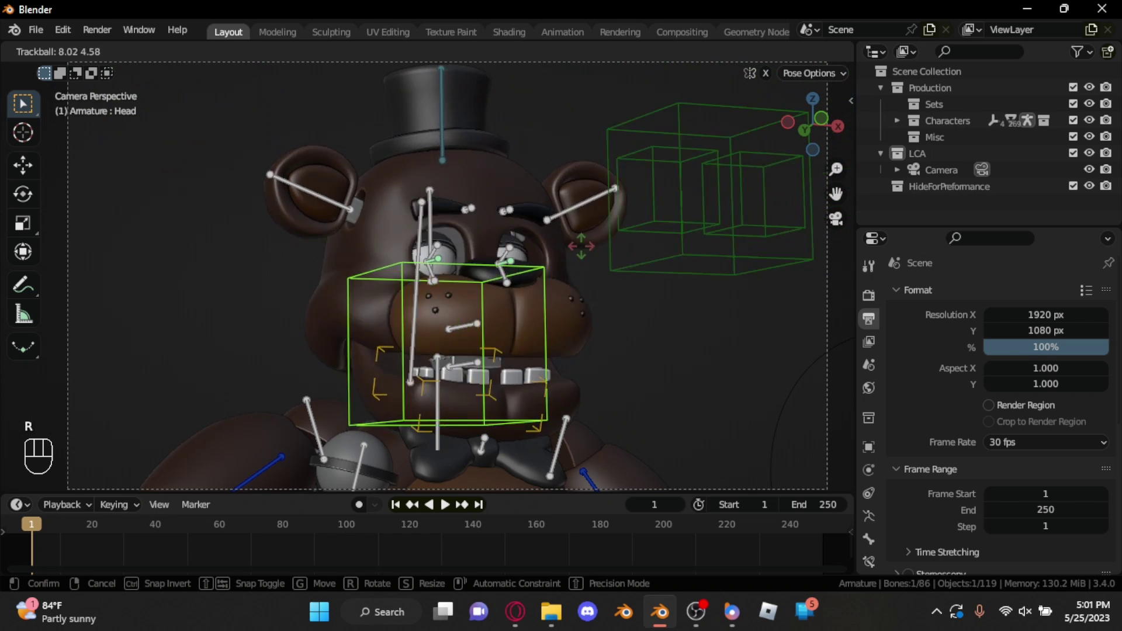
Step: Move the right hand's IK target and IK pole to pose the arm holding the microphone
key("g")
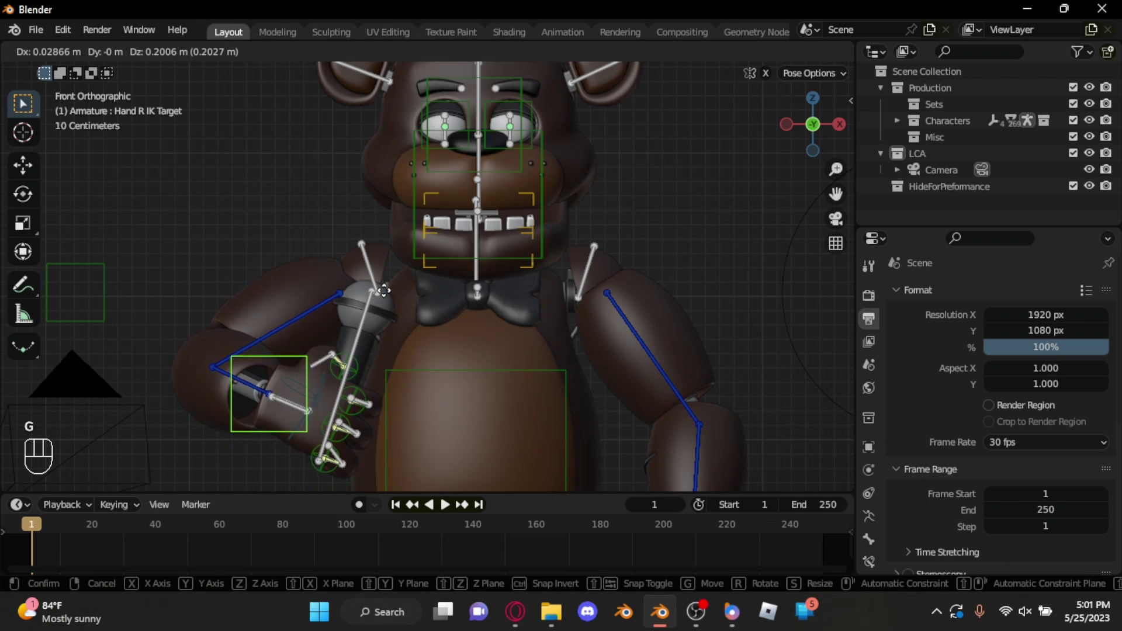
left_click(114, 298)
key("g")
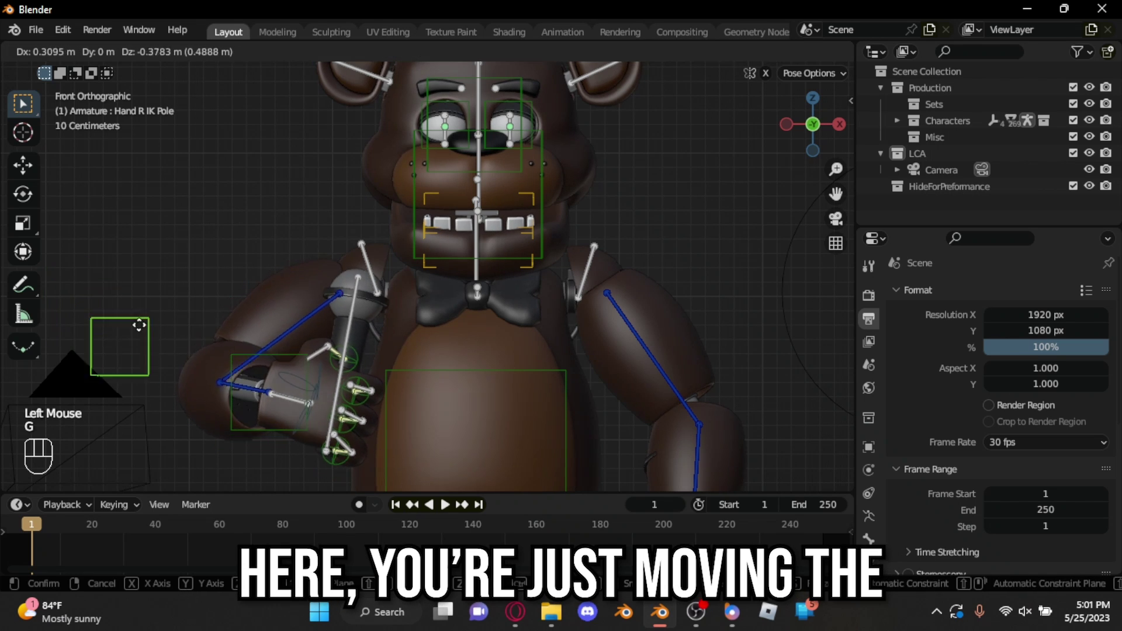
left_click(168, 331)
left_click(278, 356)
key("g")
left_click(307, 395)
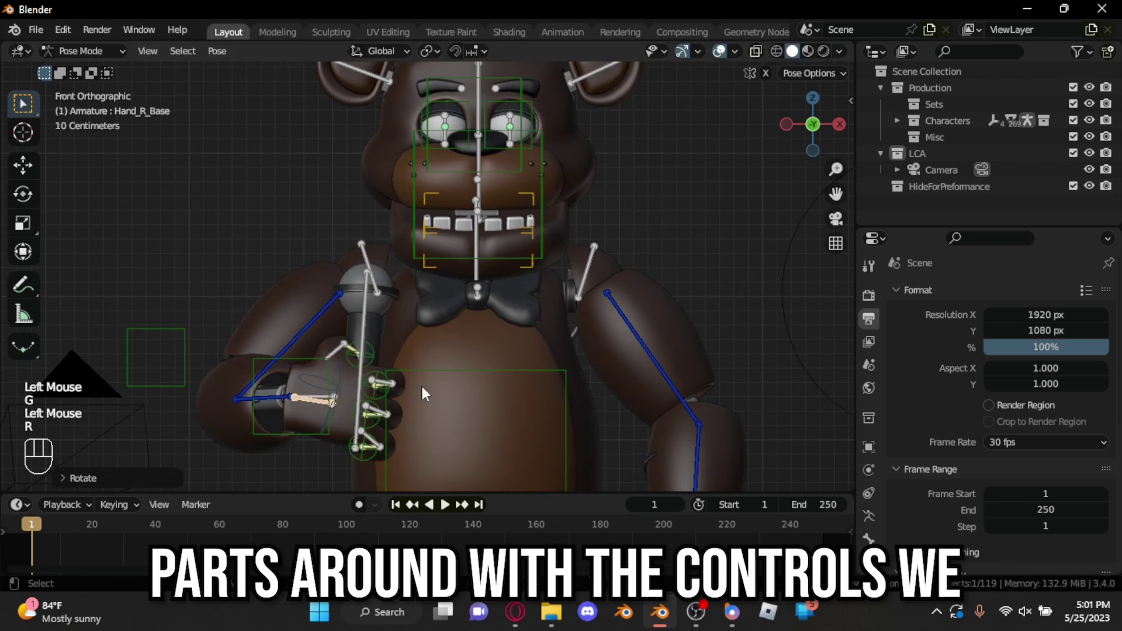
Step: Rotate Freddy's right hand base bone to adjust the hand holding the microphone
key("r")
middle_click_drag(425, 393, 421, 289)
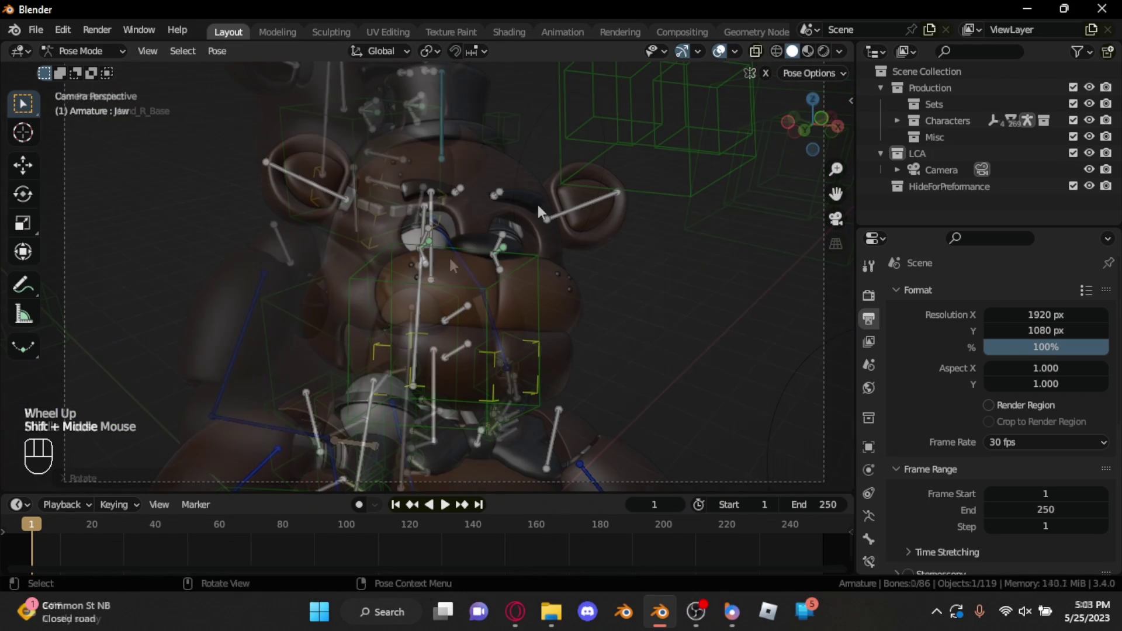
Step: Select all of the rig's bones and insert a Location, Rotation & Scale keyframe at frame 1
key("a")
scroll(539, 212, "up", 1)
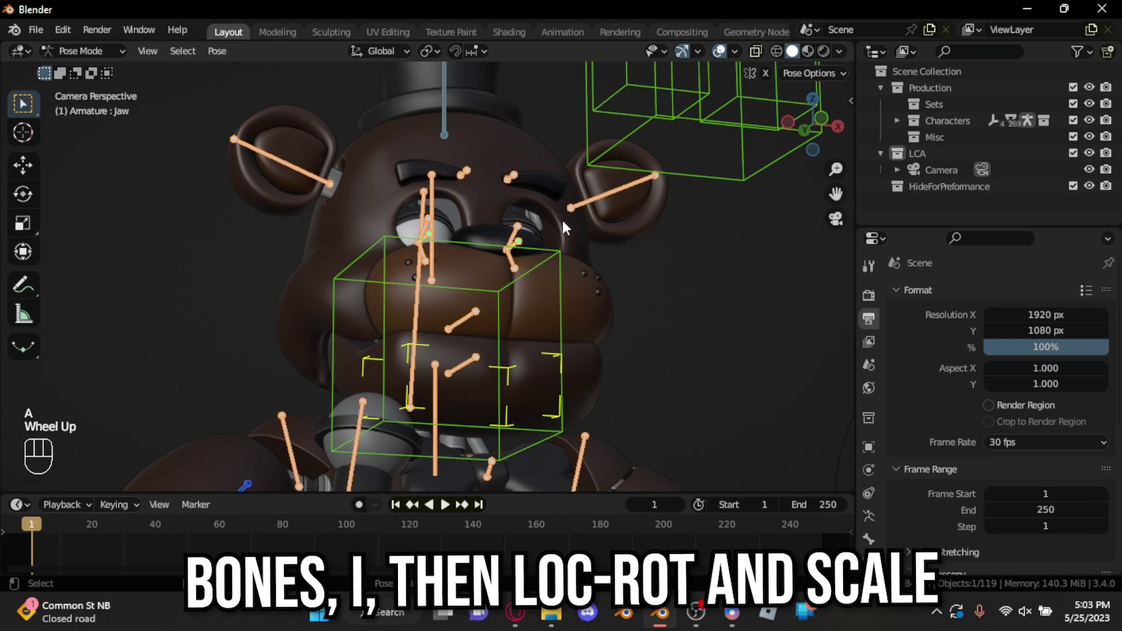
key("i")
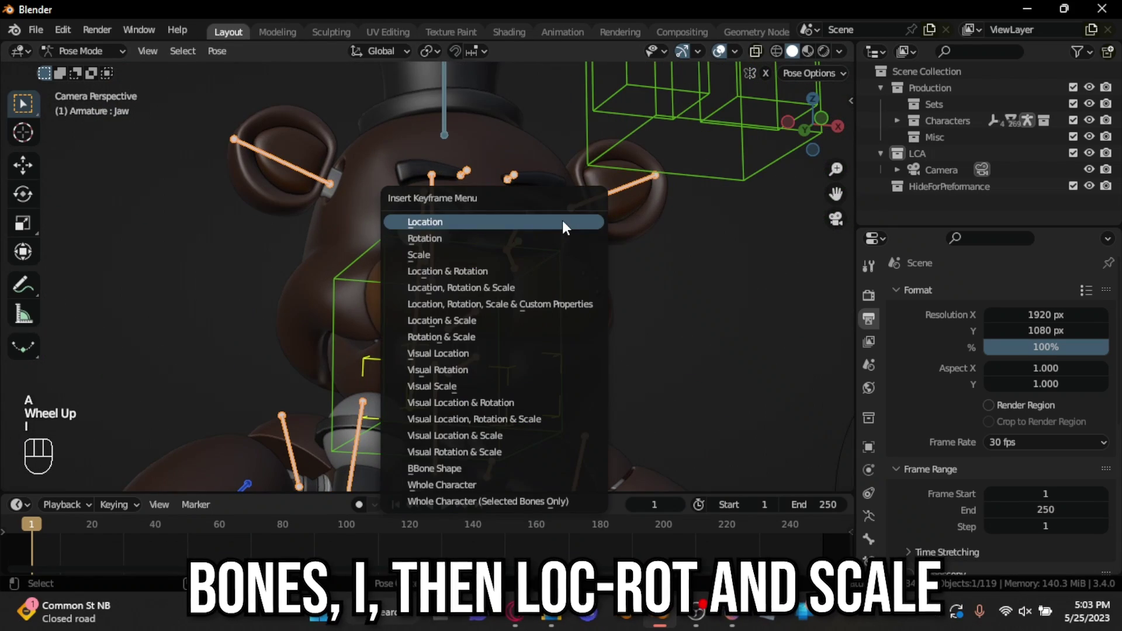
left_click(544, 287)
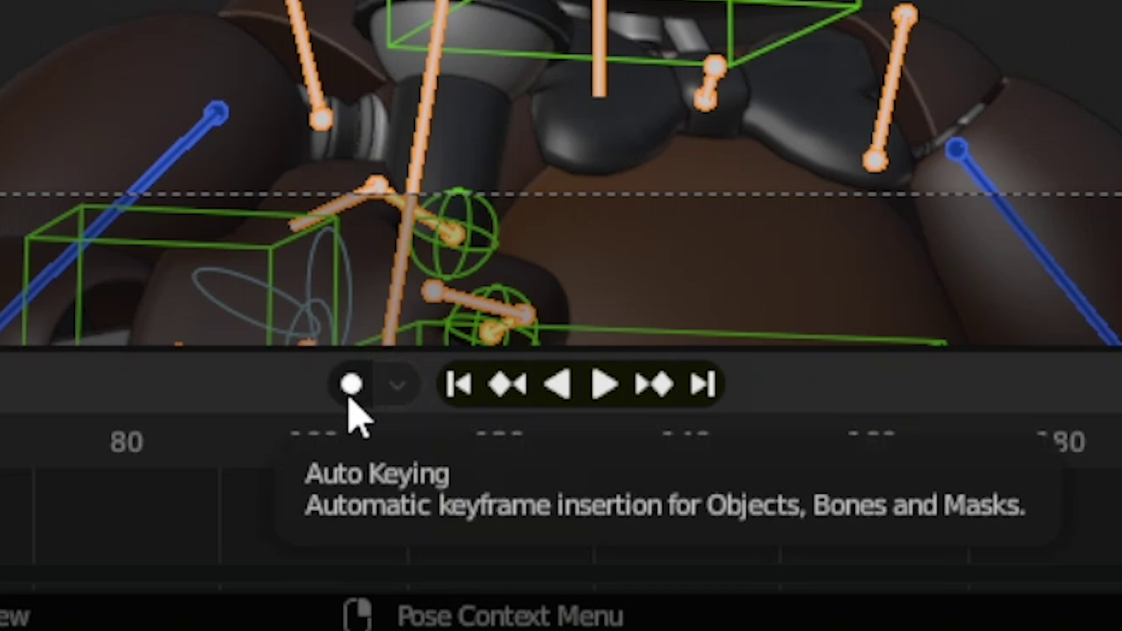
Step: Enable Auto Keying for the timeline and deselect all bones
left_click(351, 397)
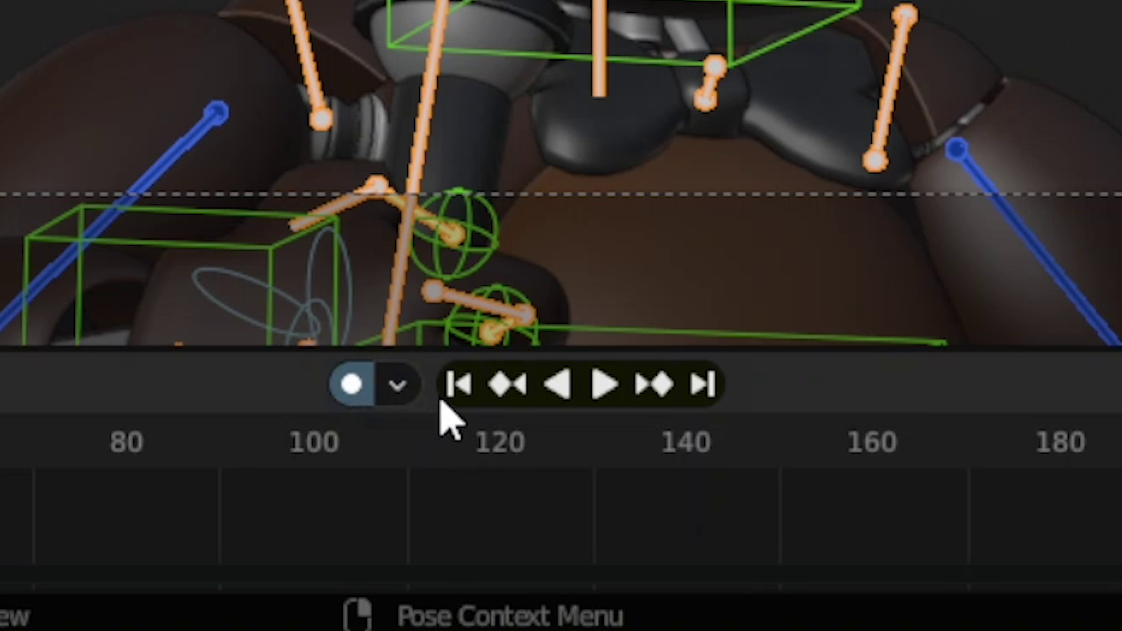
scroll(702, 5, "up", 2)
key("alt+a")
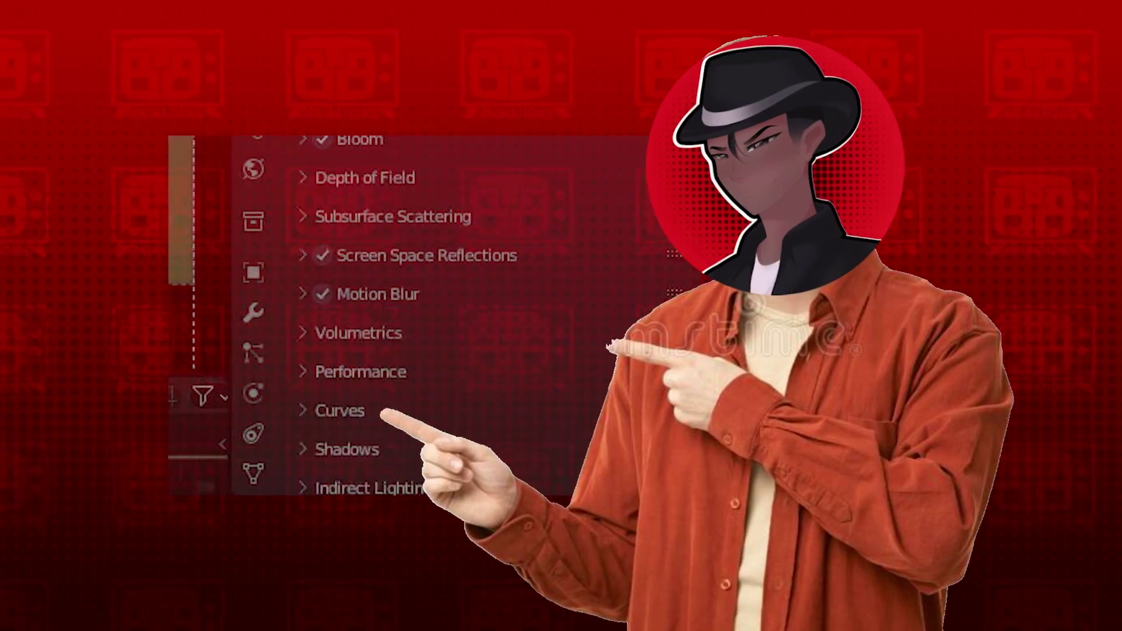
Step: Enable Simplify in the render settings, set viewport Max Subdivision, Max Child Particles and Volume Resolution to 0, and lower Shadow Resolution
scroll(394, 317, "down", 8)
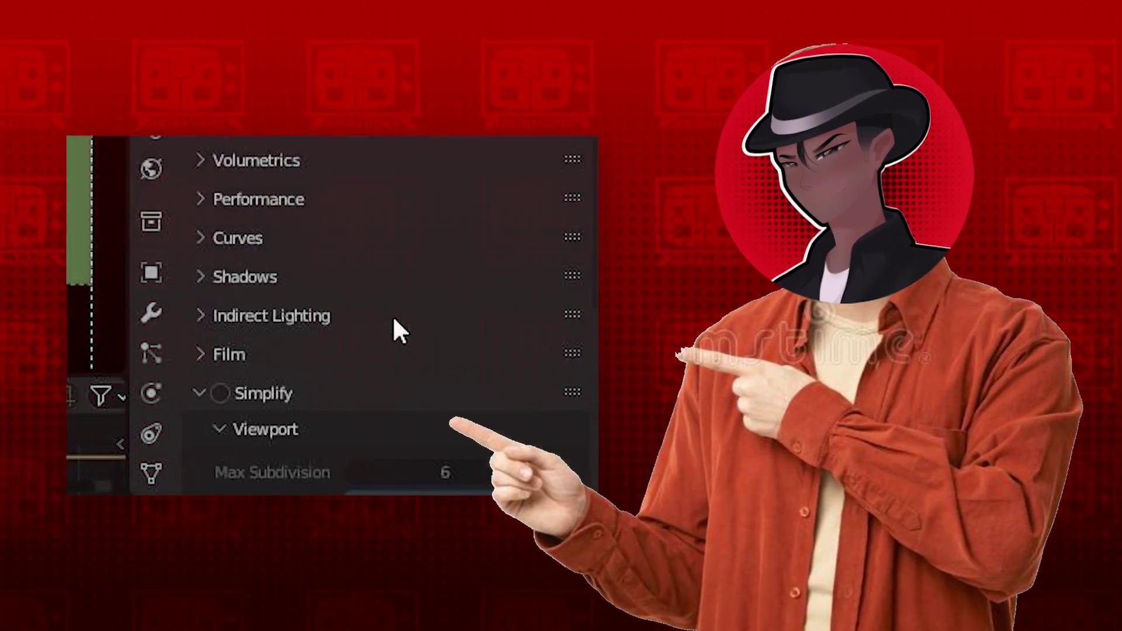
left_click(194, 279)
left_click_drag(400, 356, 327, 356)
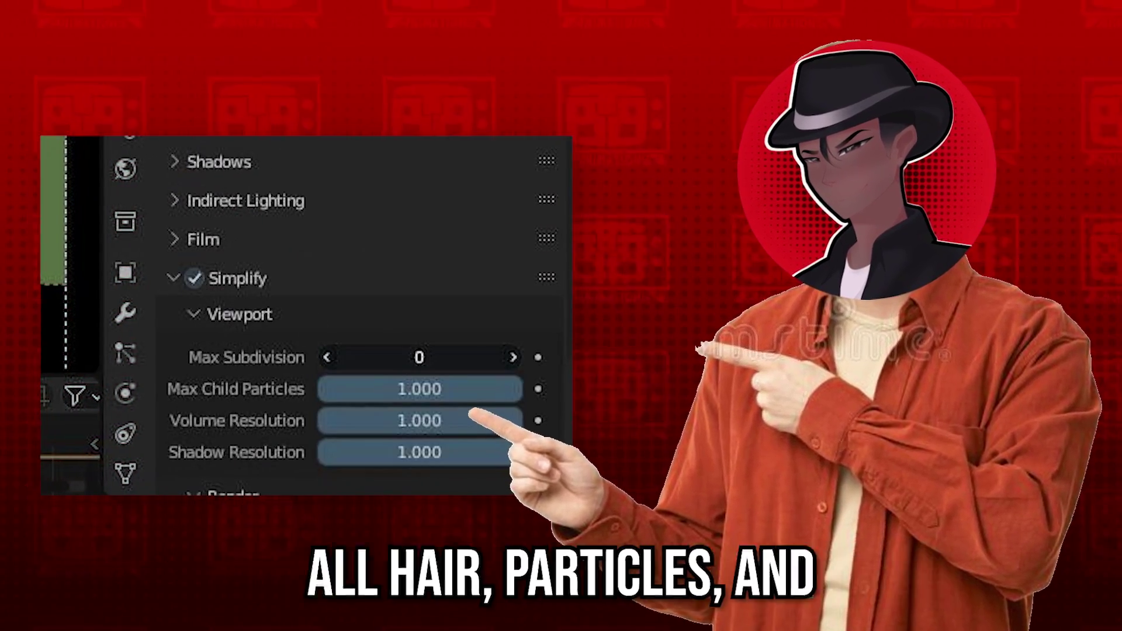
left_click_drag(488, 386, 318, 389)
left_click_drag(409, 425, 351, 425)
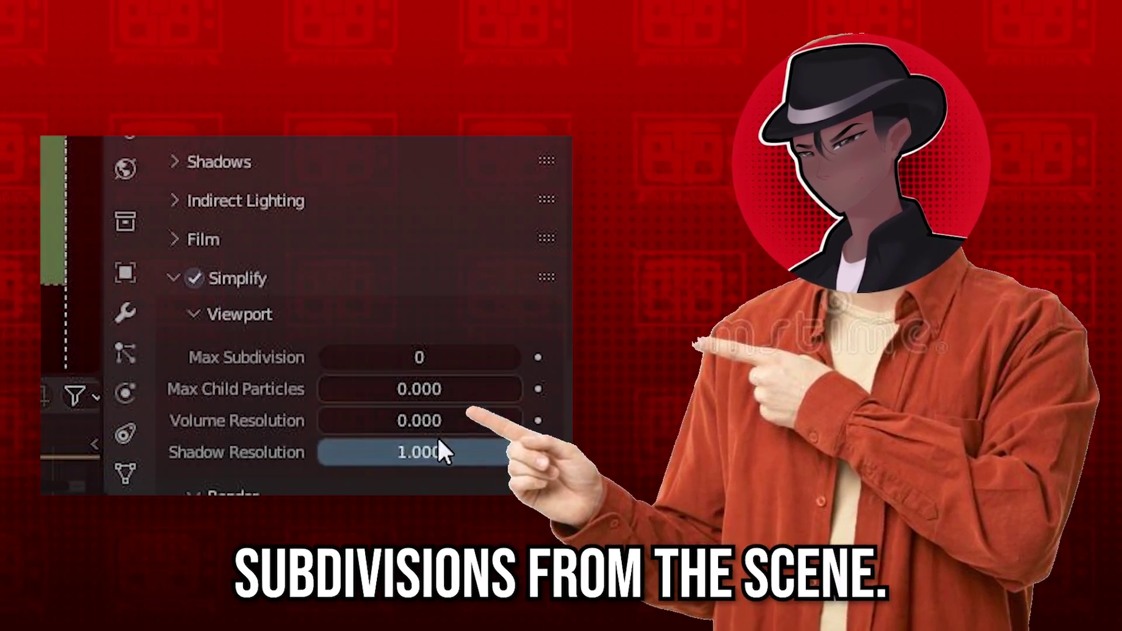
left_click_drag(426, 449, 403, 450)
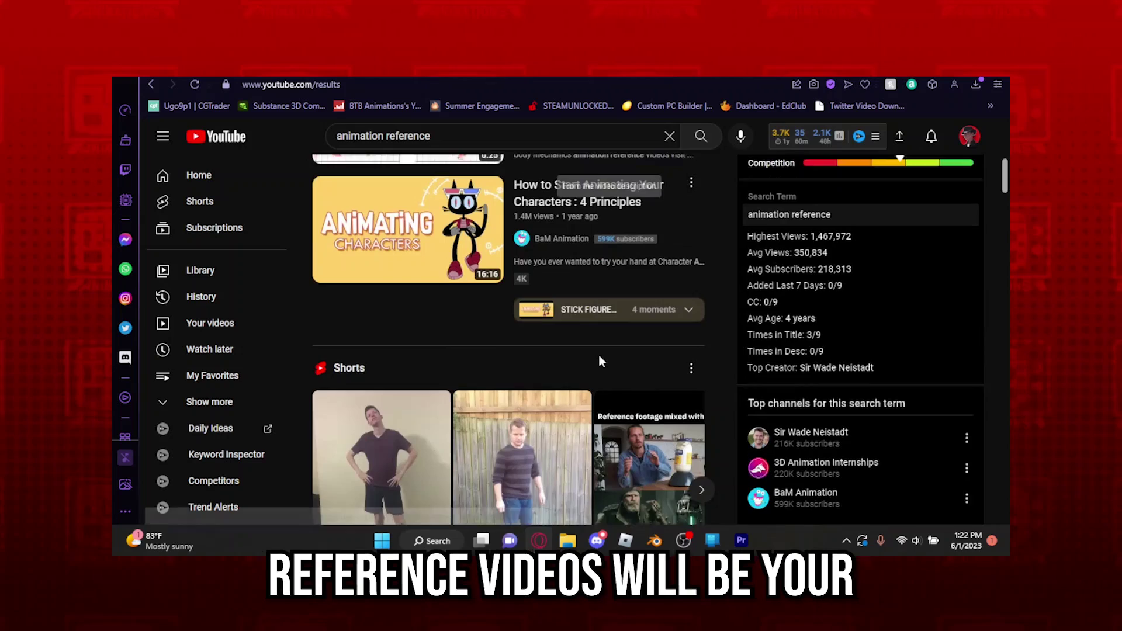
Step: Switch to YouTube and browse the search results for "animation reference" to find reference videos
scroll(678, 342, "down", 15)
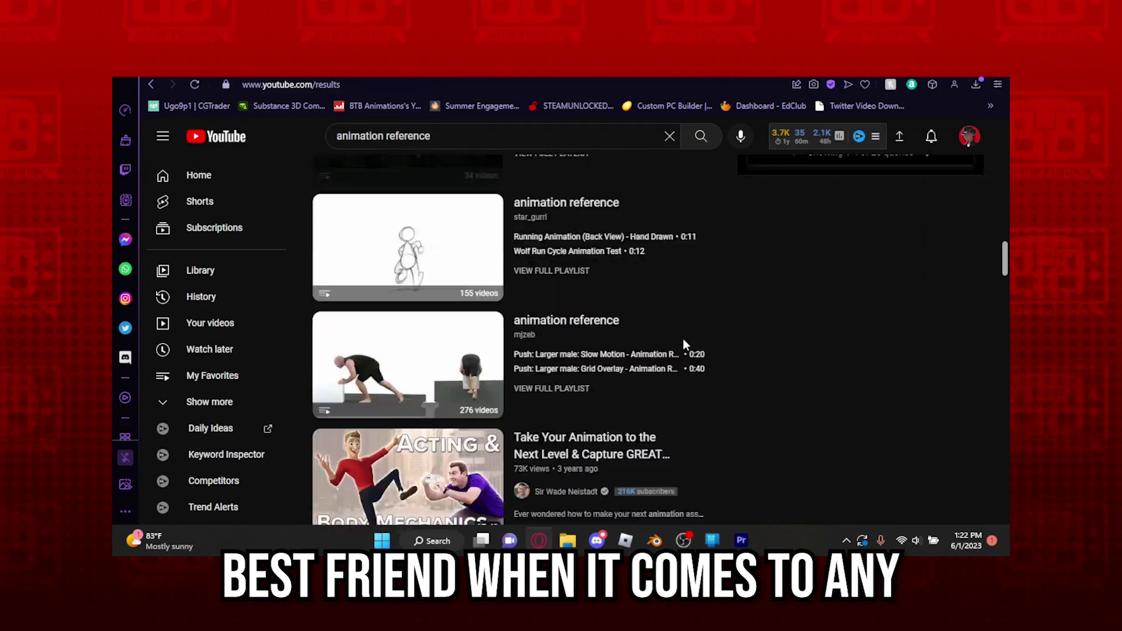
scroll(730, 335, "down", 8)
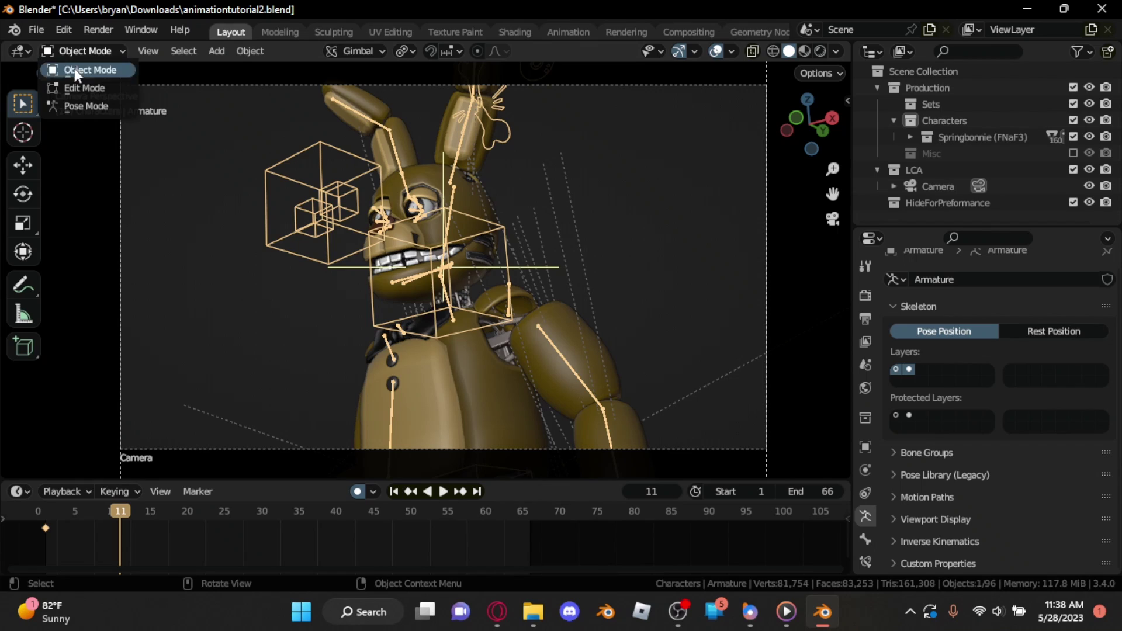
Step: Switch Springbonnie's armature from Object Mode to Pose Mode
left_click(77, 107)
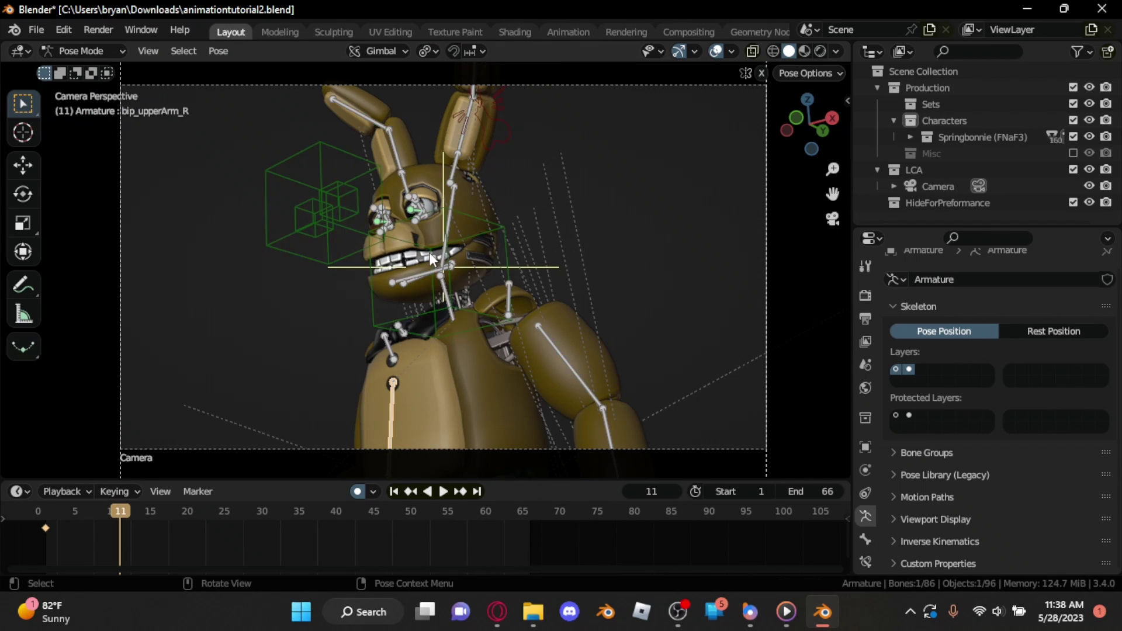
scroll(485, 267, "down", 4)
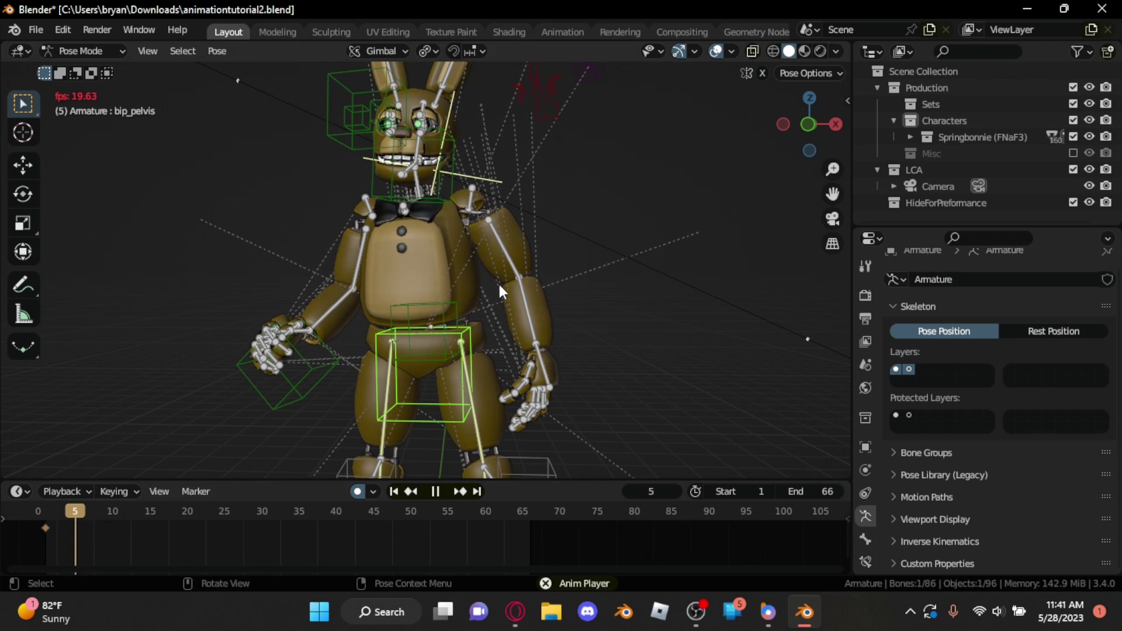
Step: Rotate Springbonnie's pelvis bone slightly at frame 7, using both plain and trackball rotation
key("r")
left_click(550, 301)
key("r")
key("r")
left_click(551, 304)
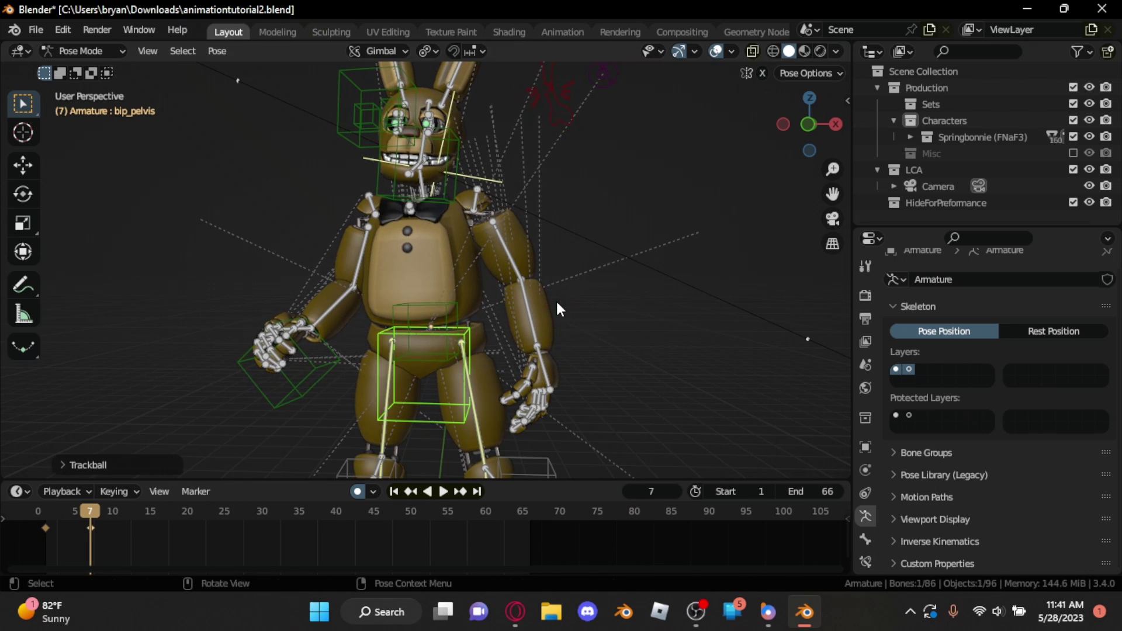
key("r")
left_click(558, 312)
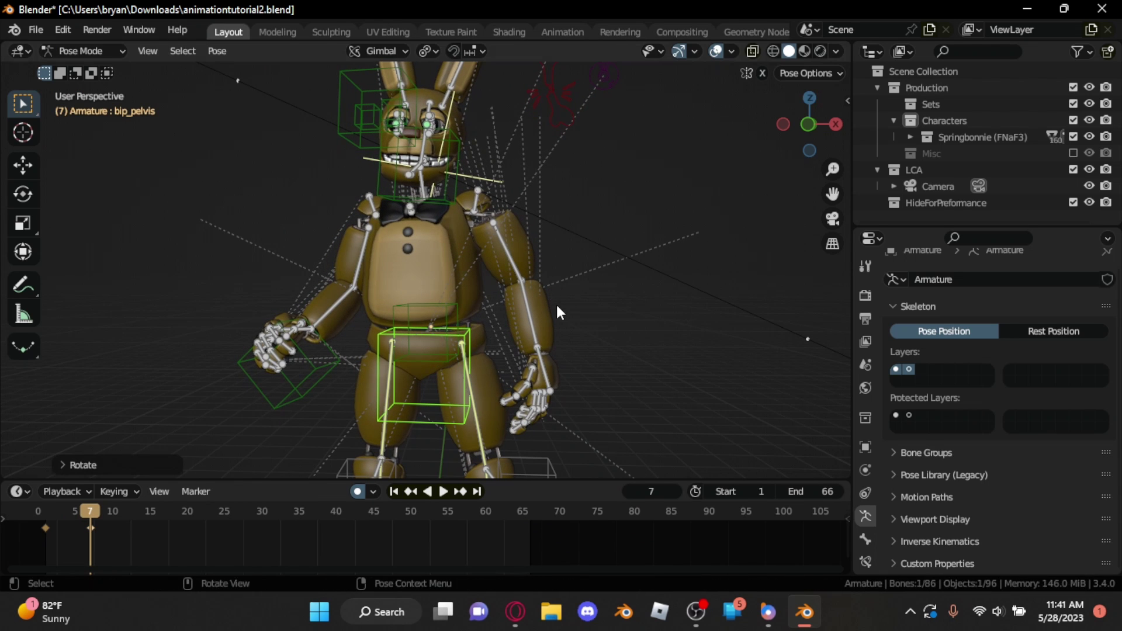
Step: Advance to frame 12, rotate the pelvis bone with plain and trackball rotation, and move it slightly
key("space")
key("r")
left_click(571, 313)
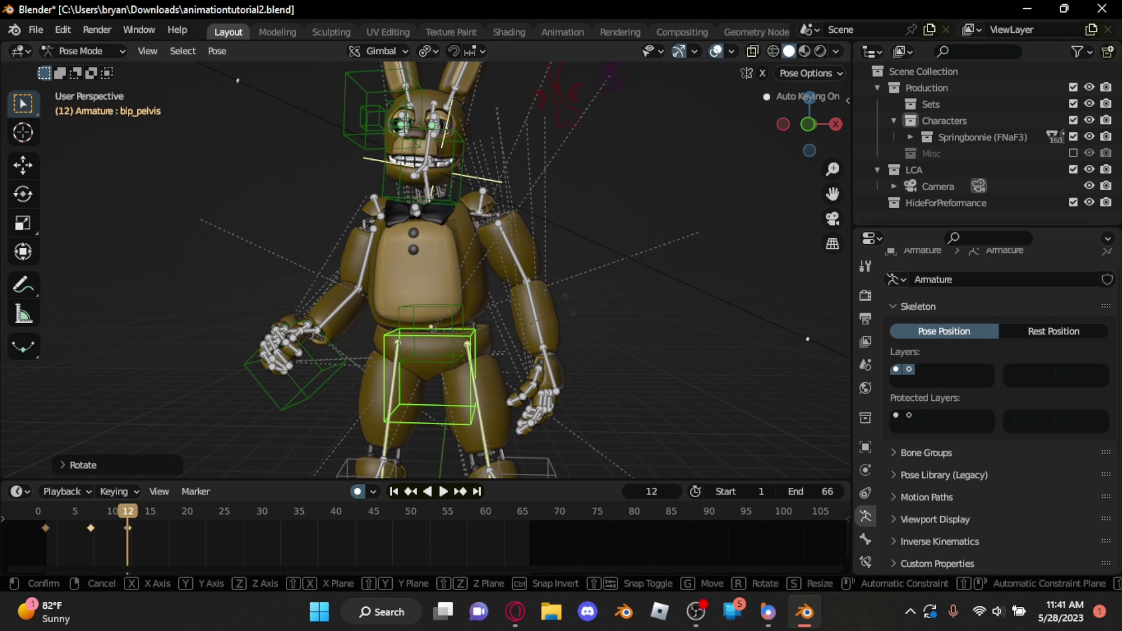
key("r")
key("r")
left_click(570, 305)
key("g")
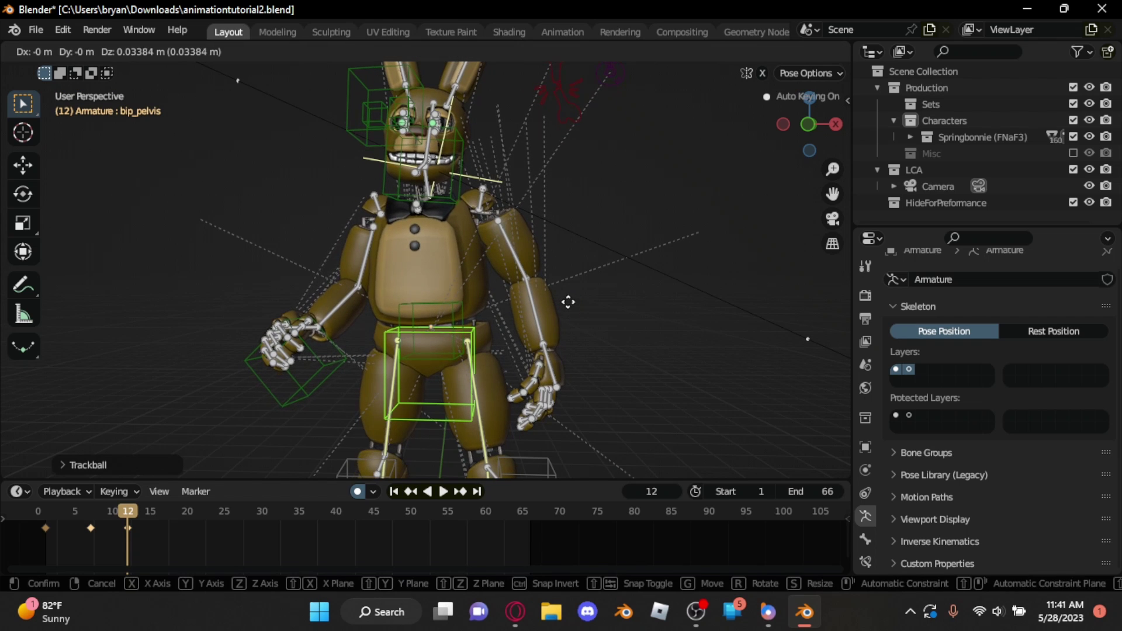
left_click(569, 301)
Step: Advance to frame 18, move the pelvis bone slightly and tilt it with a trackball rotation
key("space")
key("space")
key("g")
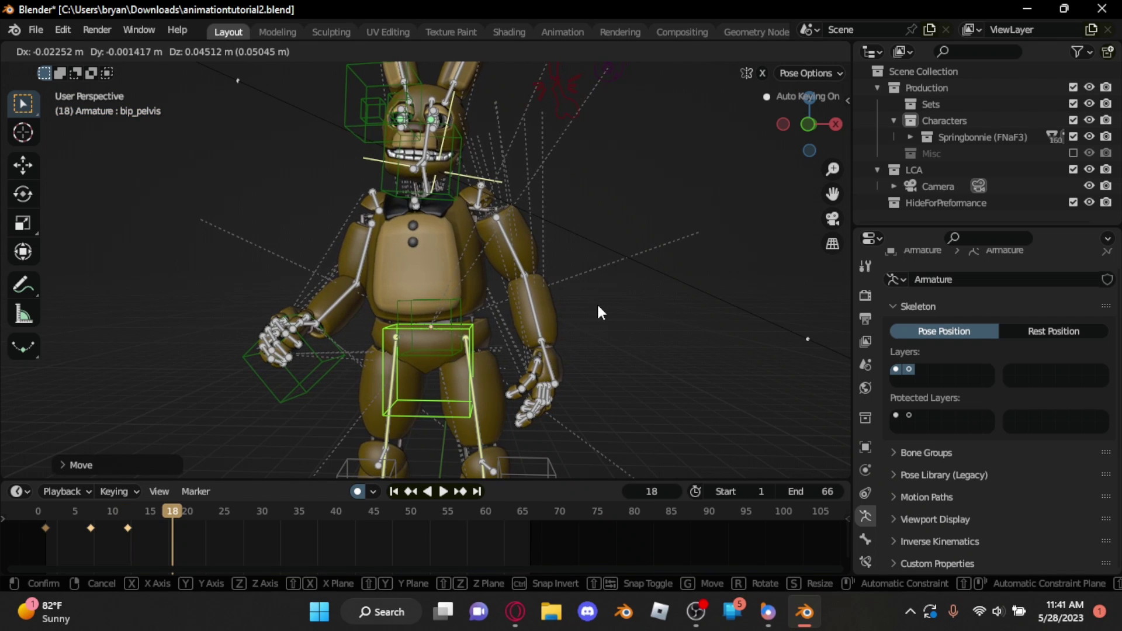
left_click(597, 305)
key("r")
key("r")
left_click(601, 309)
Step: Advance to frame 25, move the pelvis bone, and rotate it with plain and trackball rotation
key("space")
key("space")
key("g")
left_click(597, 313)
key("r")
left_click(597, 311)
key("r")
key("r")
left_click(597, 311)
Step: Advance to frame 29, move the pelvis bone and adjust its tilt with a trackball rotation
key("space")
key("space")
key("g")
left_click(598, 312)
key("r")
key("r")
left_click(600, 317)
Step: Advance to frame 37, shift the pelvis bone slightly and rotate it
key("space")
key("space")
key("g")
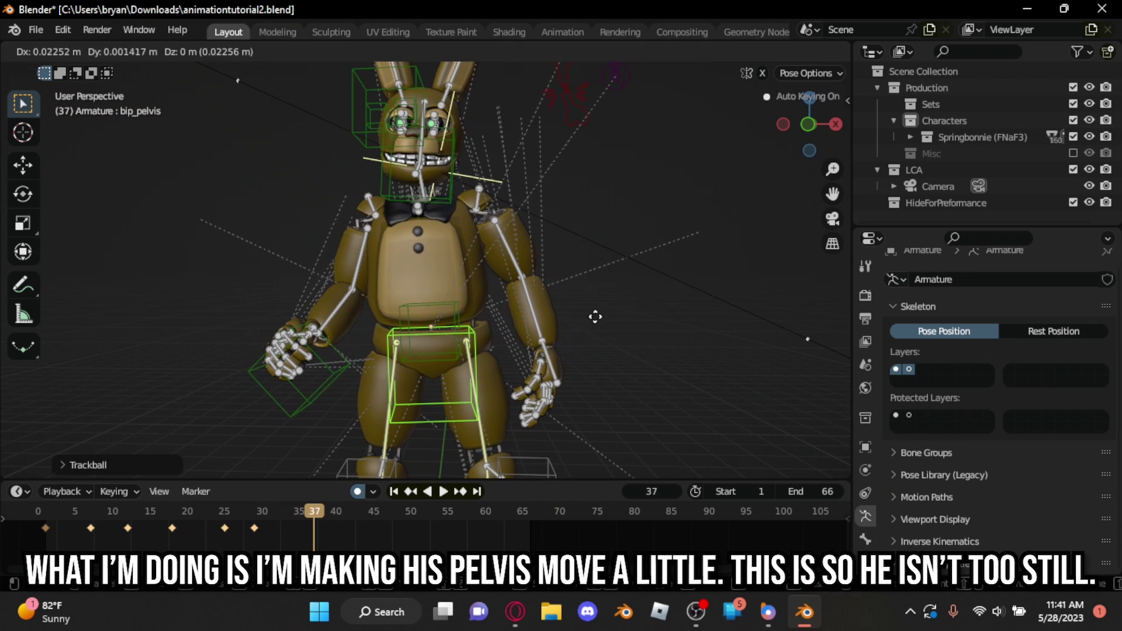
left_click(593, 315)
key("r")
left_click(604, 318)
Step: Tilt the pelvis bone with a trackball rotation at frame 46 and move it slightly at frame 53
key("space")
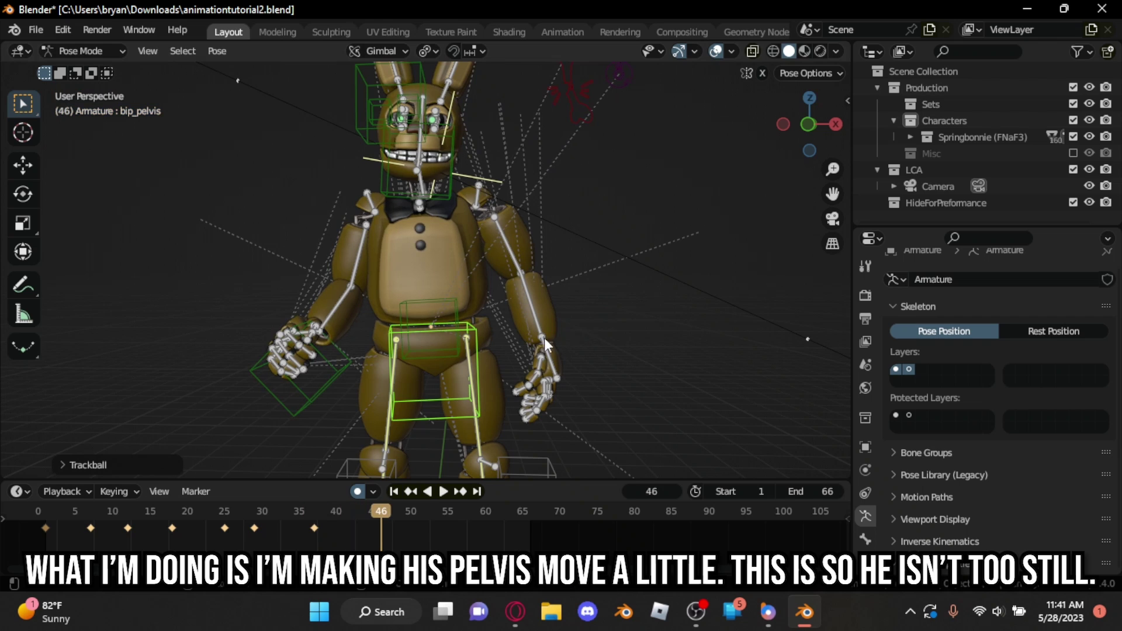
key("r")
key("r")
key("space")
key("g")
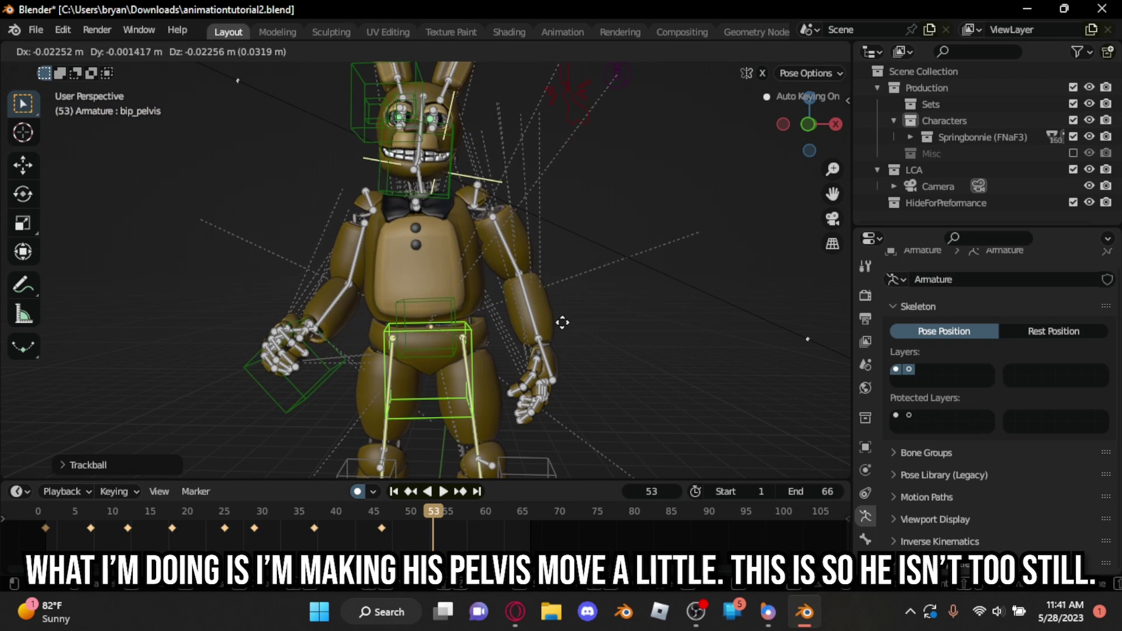
Step: Move and rotate the pelvis bone at frame 59, and move it again at frame 65
key("space")
key("space")
key("g")
left_click(580, 309)
key("r")
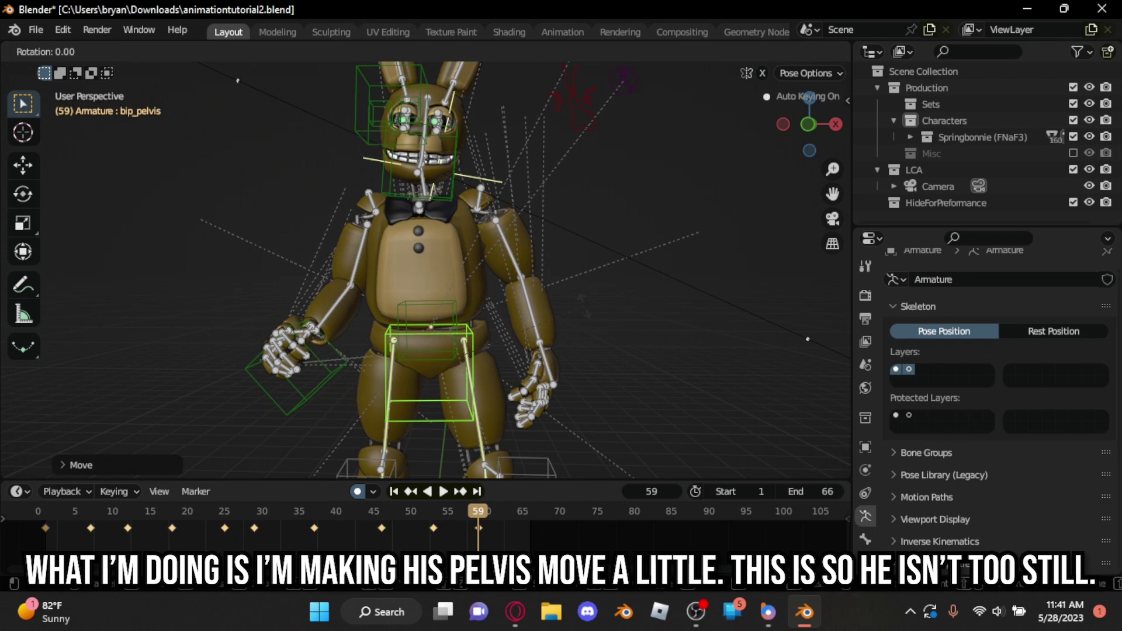
key("Up")
key("g")
left_click(584, 304)
Step: Play back the pelvis motion through the camera view and delete the keyframe at frame 29
key("KP_0")
key("space")
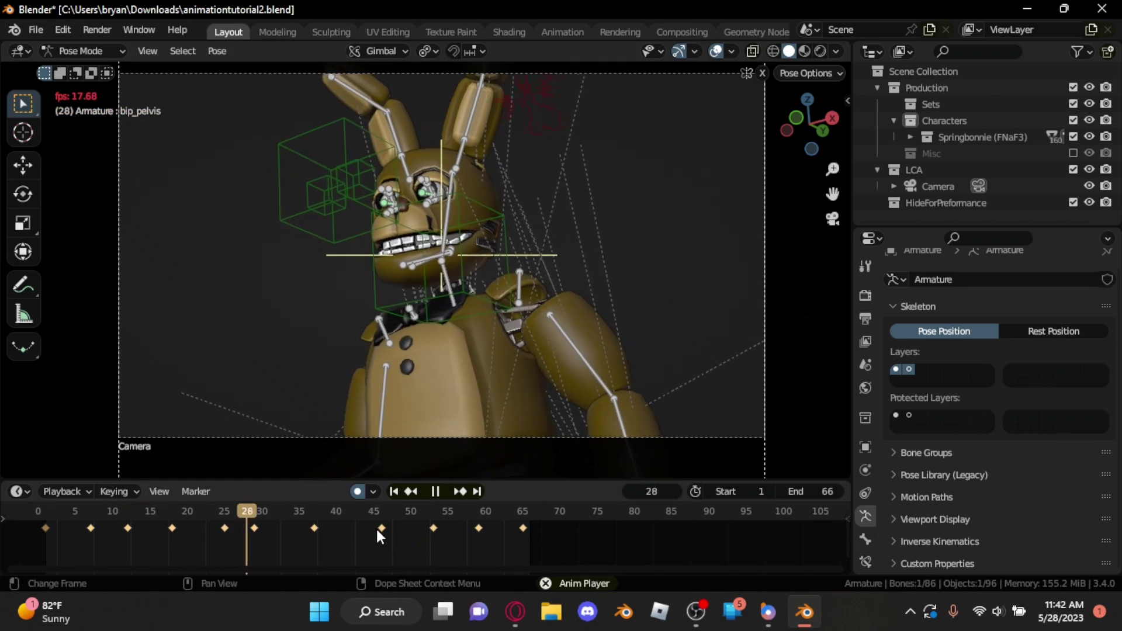
key("space")
left_click_drag(201, 514, 252, 517)
key("space")
key("space")
left_click(254, 527)
key("Delete")
Step: Replay the animation from the start, delete the pelvis keyframe at frame 12, and check the playback again
left_click(50, 514)
key("space")
key("space")
left_click(19, 515)
key("space")
key("space")
left_click(128, 527)
key("Delete")
left_click(19, 512)
key("space")
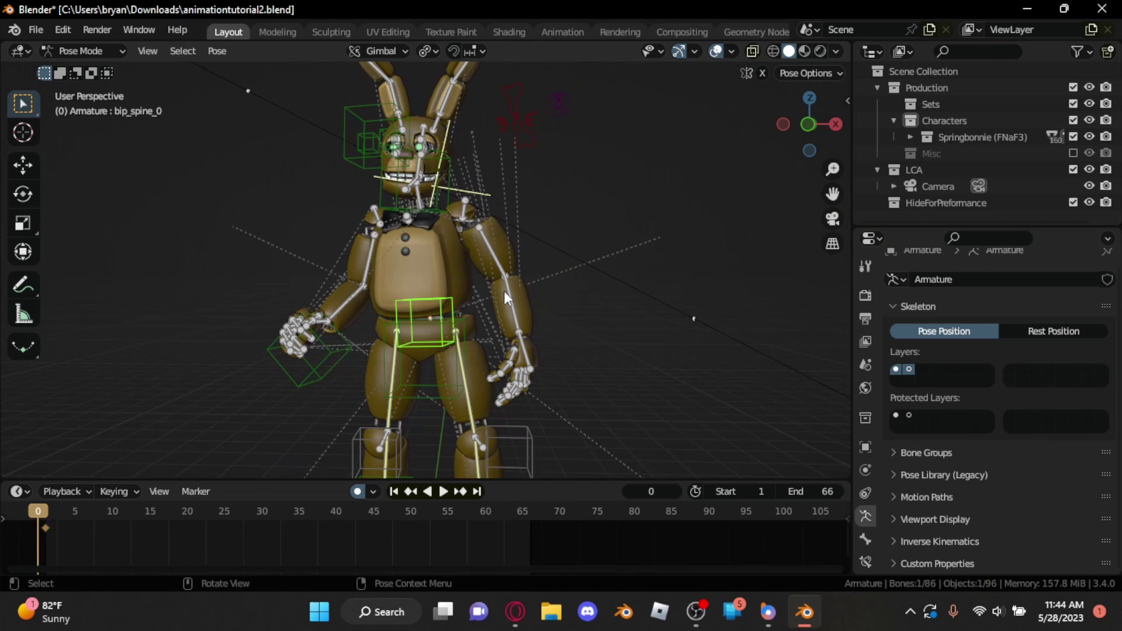
Step: Go to frame 7 and rotate the lower spine bone bip_spine_0 with plain and trackball rotations
key("Right")
key("Right")
key("Right")
key("Right")
key("Right")
key("Right")
key("Right")
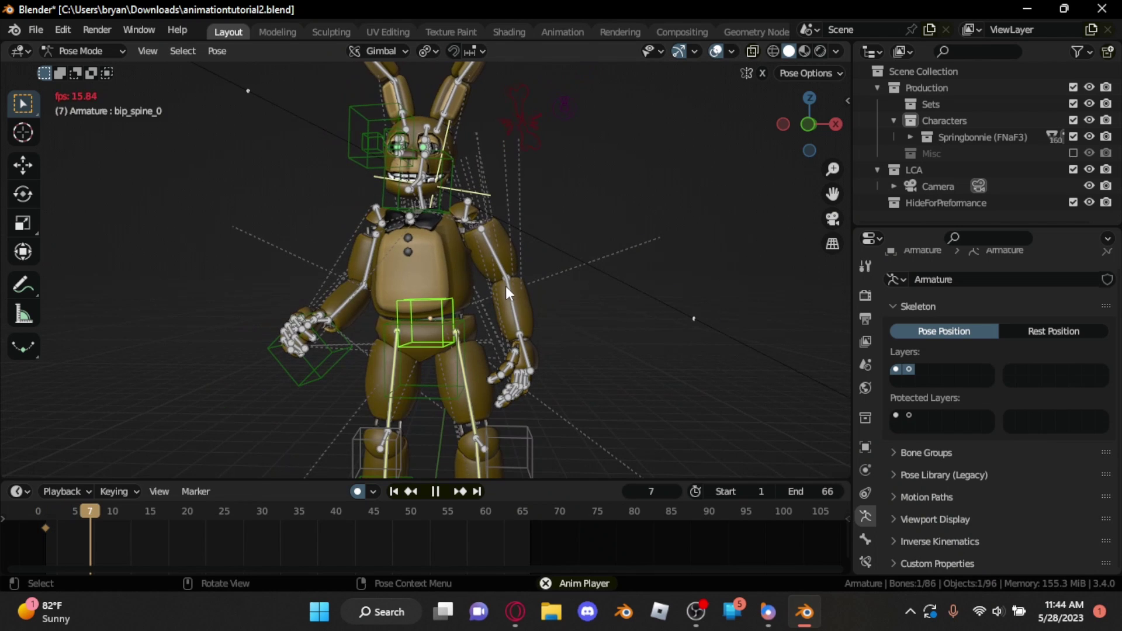
key("r")
key("r")
left_click(582, 268)
key("r")
left_click(581, 267)
key("r")
key("r")
left_click(583, 267)
Step: Advance to frame 15 and twist the lower spine bone with a trackball rotation
key("space")
key("space")
key("r")
key("r")
right_click(594, 270)
key("r")
key("r")
right_click(535, 270)
key("r")
key("r")
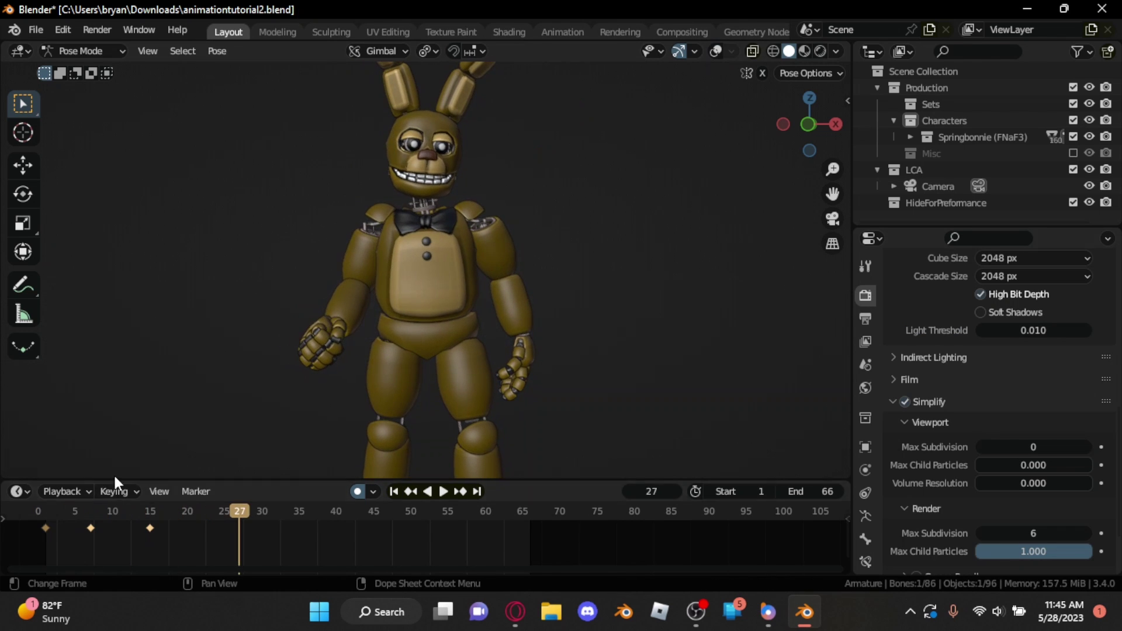
left_click_drag(115, 476, 303, 469)
key("r")
left_click(561, 329)
Step: Replay the animation from the start, stop at frame 25, and rotate the lower spine bone to continue the twist
left_click(49, 505)
key("space")
key("space")
key("shift+Left")
key("space")
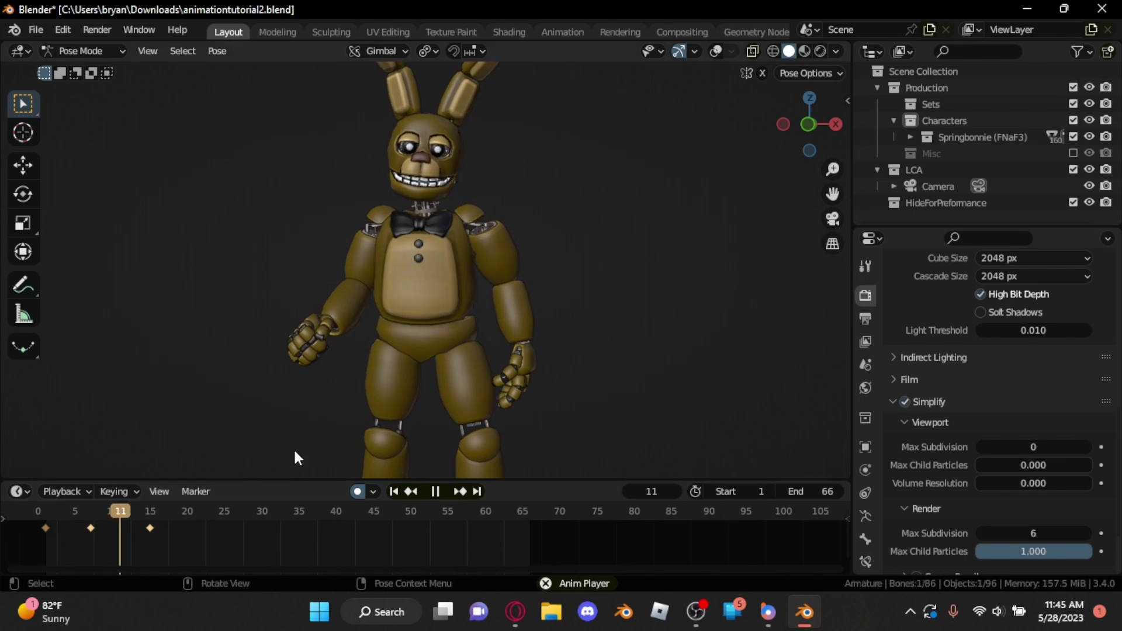
key("r")
key("r")
left_click(603, 254)
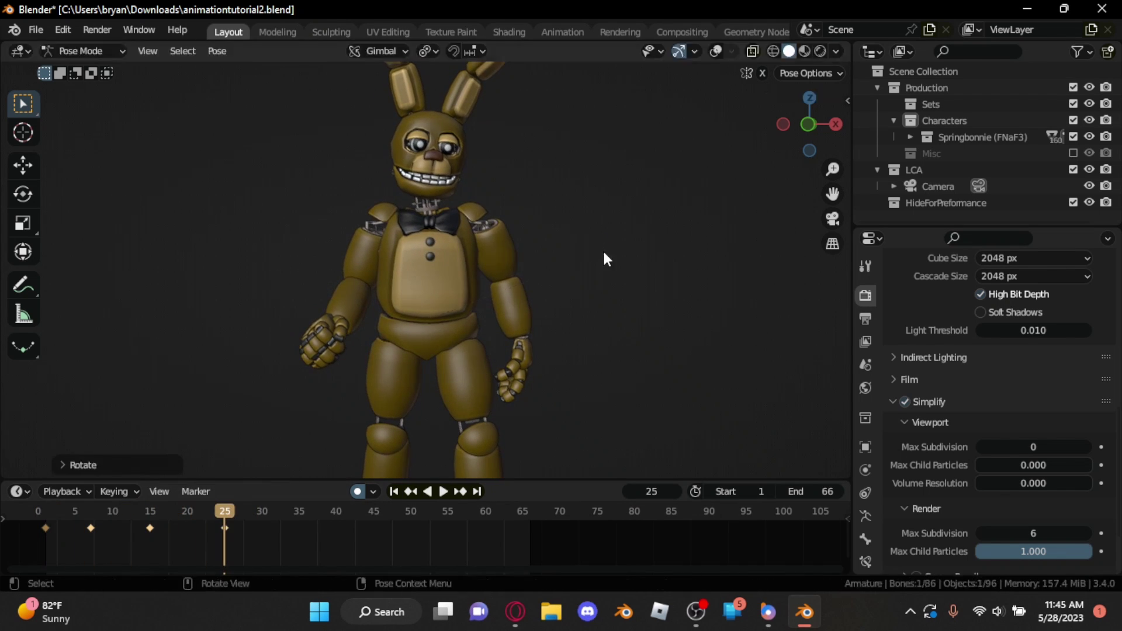
left_click(831, 219)
key("r")
left_click(576, 280)
Step: Review the twist, go to frame 34, and rotate the lower spine bone with plain and trackball rotations
key("space")
left_click(832, 221)
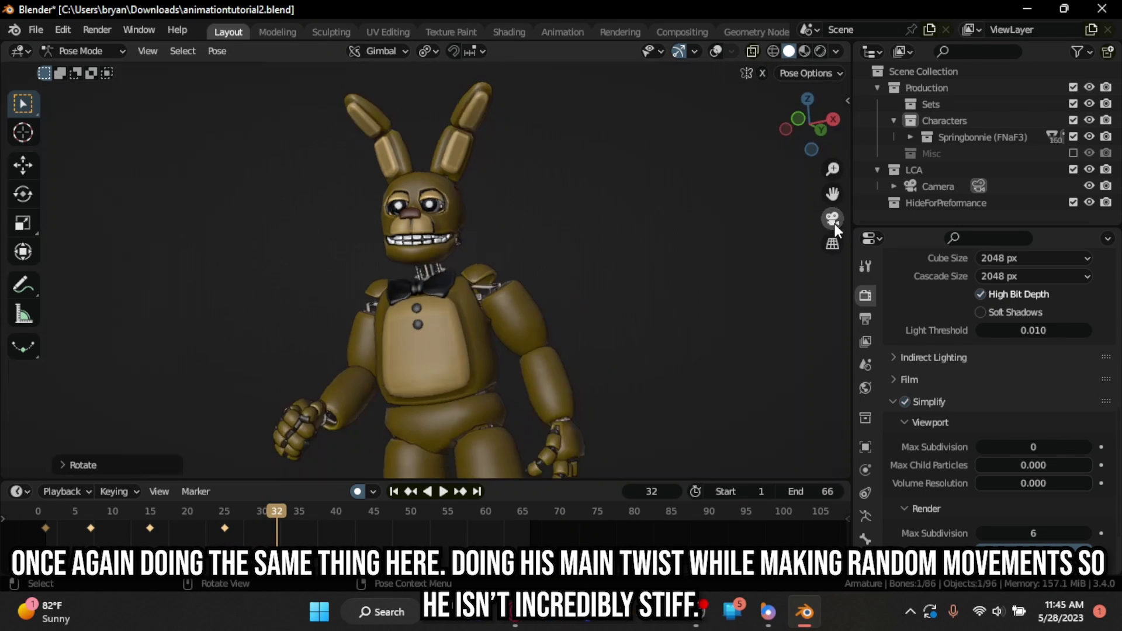
left_click(72, 513)
left_click(294, 513)
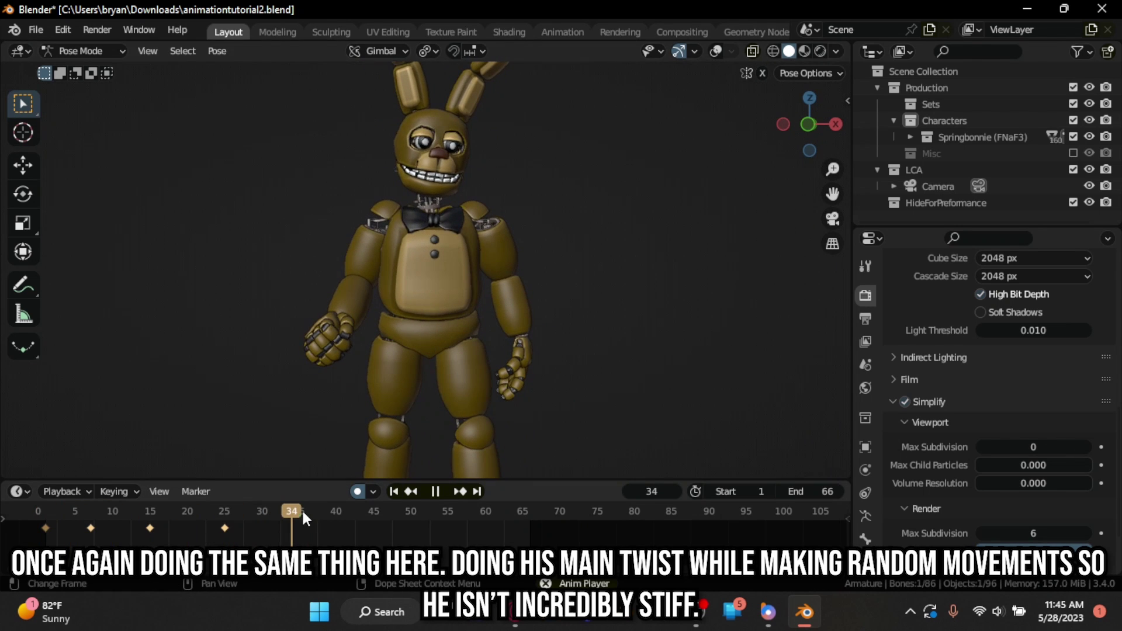
key("space")
key("r")
key("r")
left_click(552, 321)
key("r")
left_click(556, 322)
key("r")
key("r")
Step: Go to frame 41 and adjust the lower spine bone with a trackball rotation
left_click(290, 493)
left_click(343, 512)
key("r")
key("r")
Step: Advance to frame 49 and adjust the lower spine bone with a trackball rotation
key("space")
key("r")
key("r")
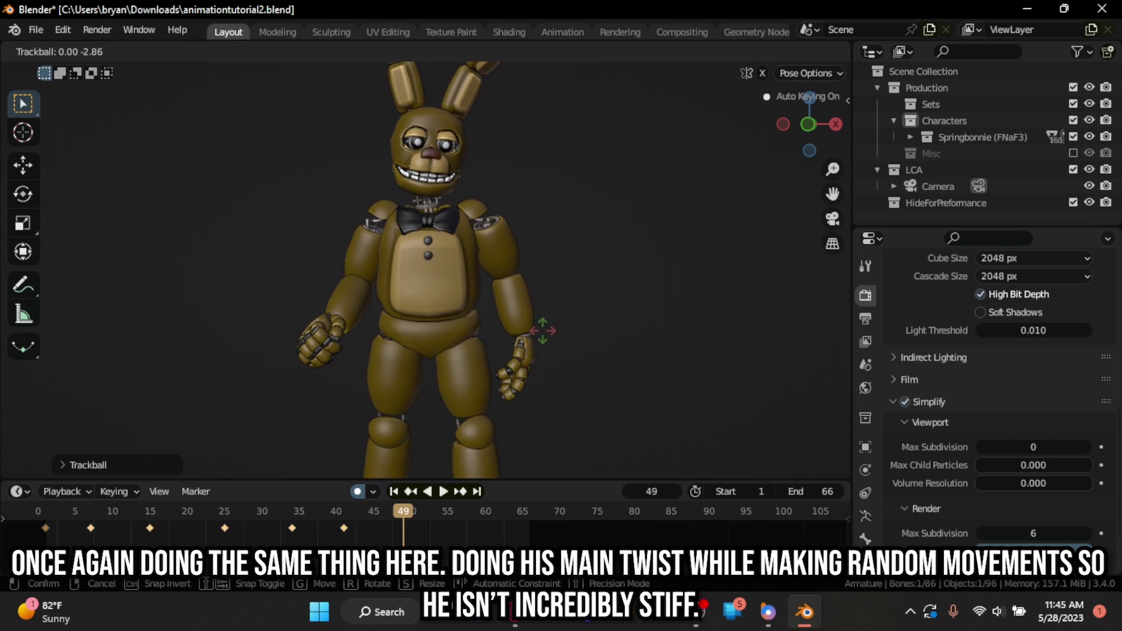
left_click(548, 329)
Step: Play on to frame 58 and twist the lower spine bone slightly with a trackball rotation
key("space")
key("space")
key("r")
key("r")
Step: Go to frame 68, just past the end of the range, and give the lower spine bone a closing trackball rotation
key("space")
key("space")
left_click(547, 514)
key("r")
key("r")
left_click(556, 350)
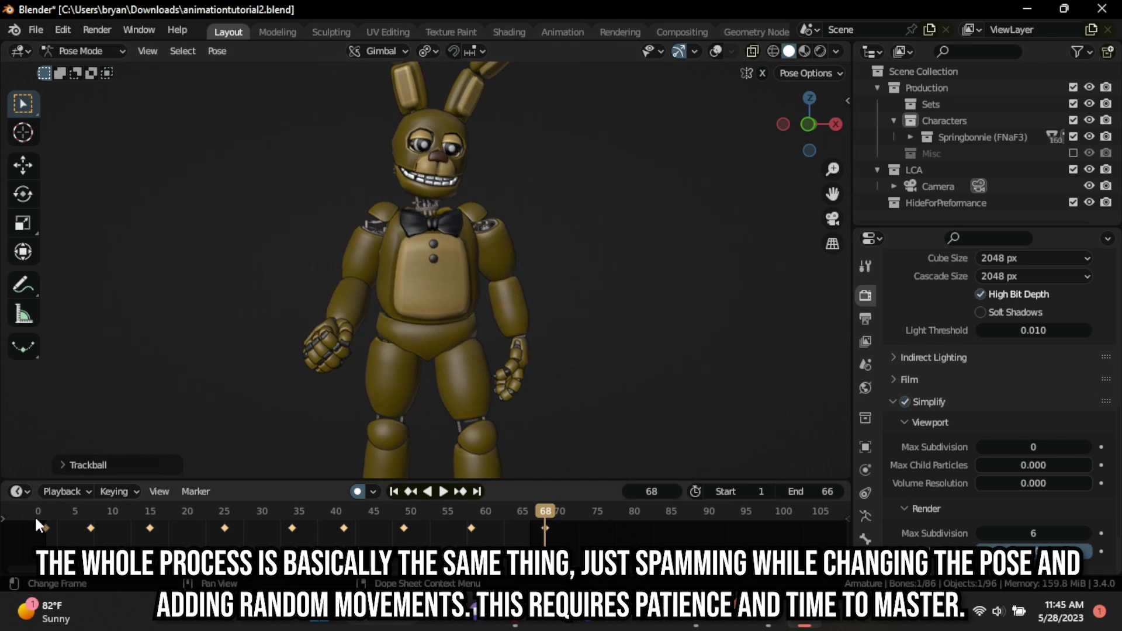
Step: Move the last lower spine keyframe to frame 75 and replay the opening frames
key("space")
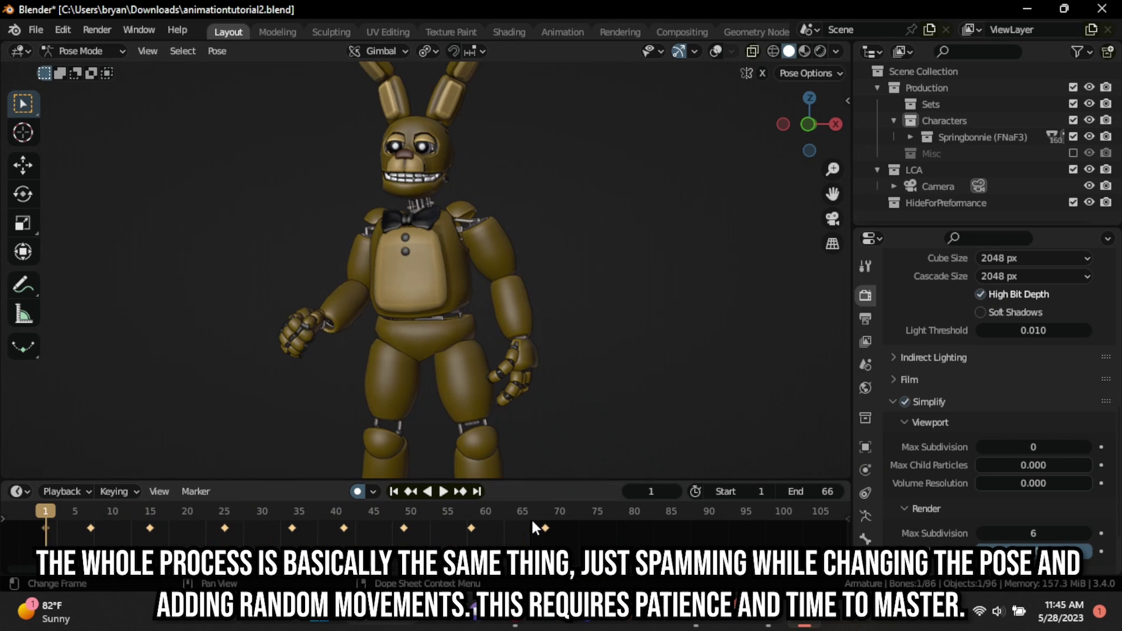
left_click(546, 529)
key("g")
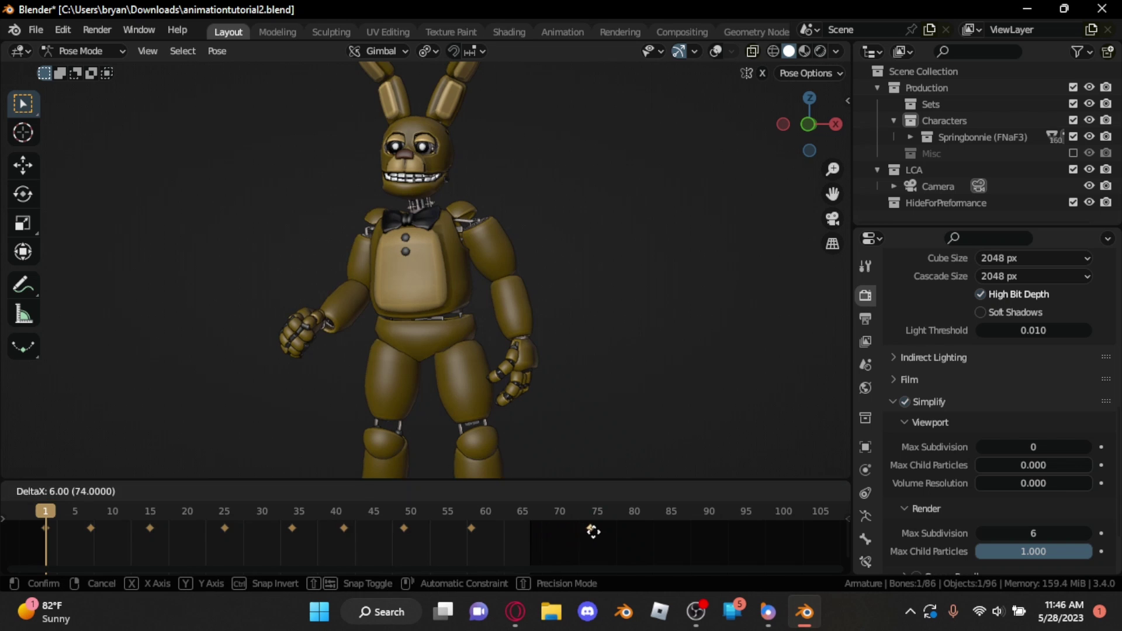
left_click(589, 528)
key("space")
key("space")
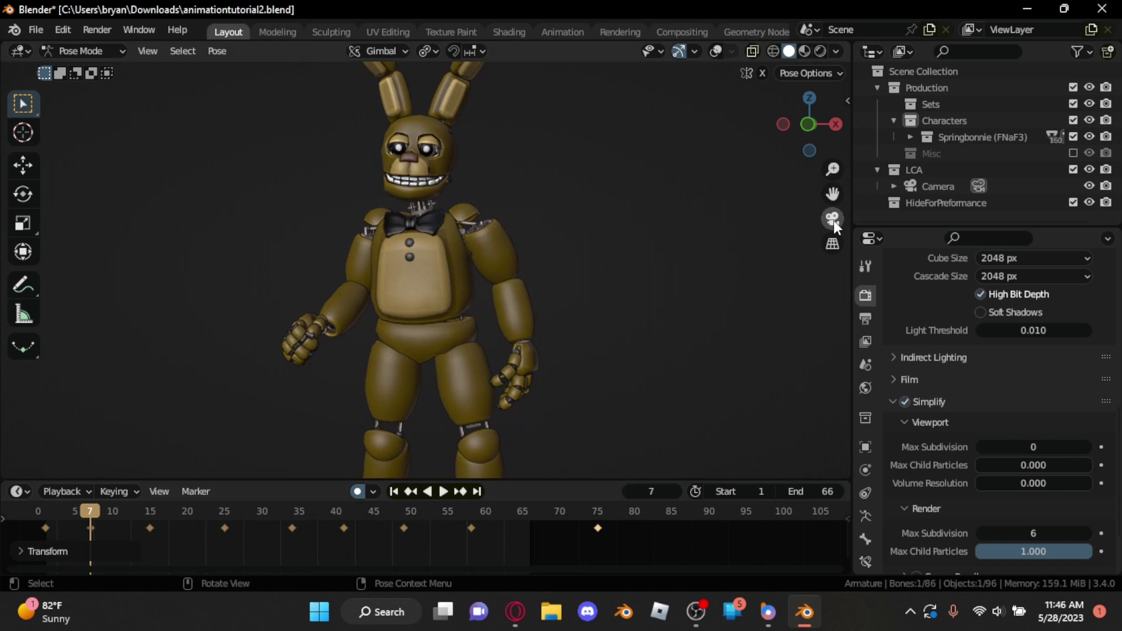
Step: In camera view, rotate the bip_neck bone at frame 1 for the starting pose and hide the viewport overlays
left_click(833, 219)
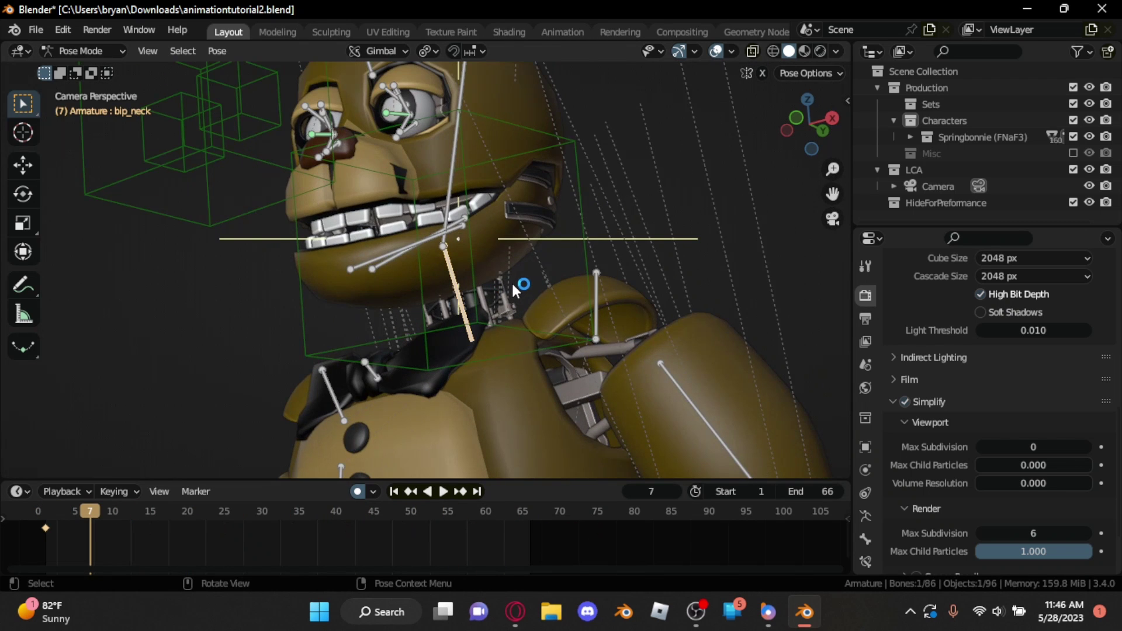
left_click(49, 512)
key("space")
key("r")
key("r")
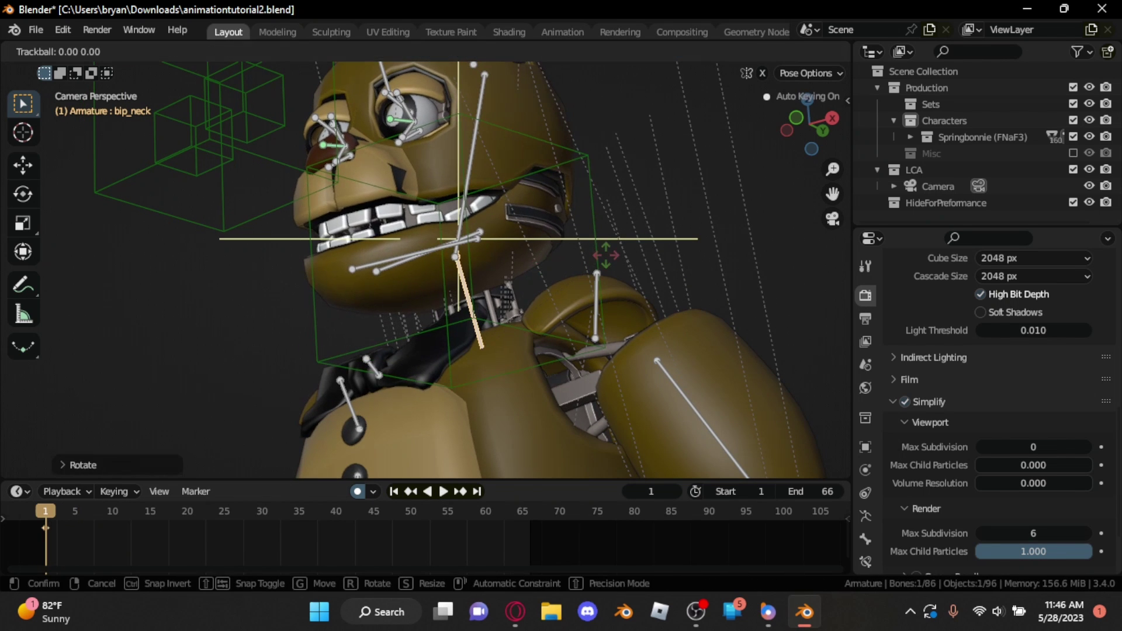
left_click(716, 51)
scroll(591, 202, "down", 2)
Step: Advance to frame 7 and rotate the neck bone slightly
key("space")
key("space")
key("r")
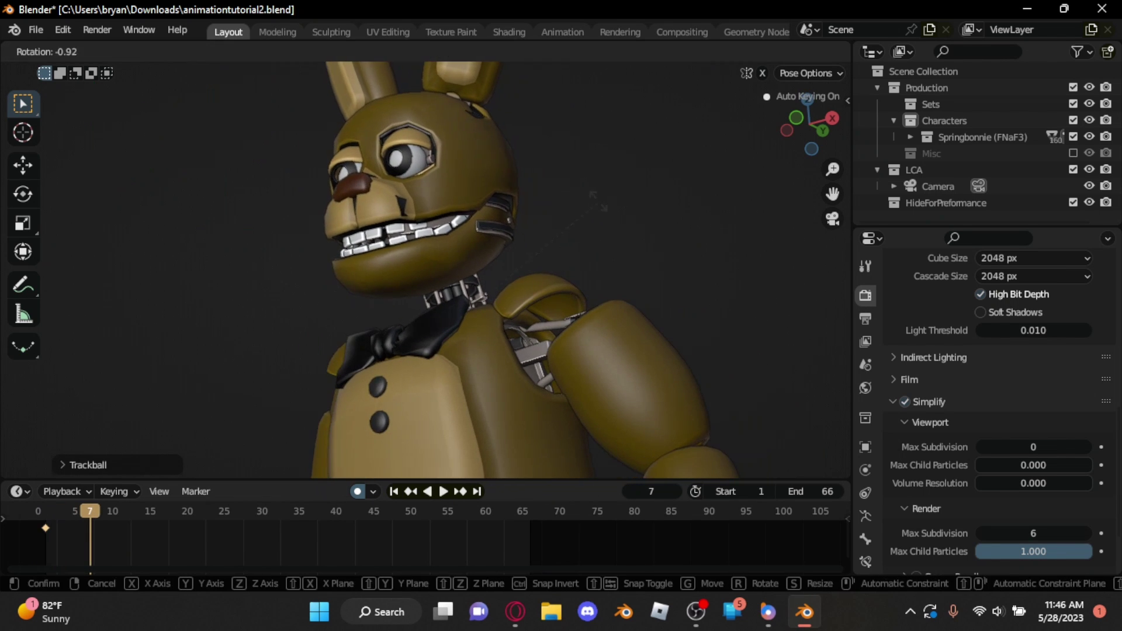
left_click(594, 202)
Step: Advance to frame 13 and turn the neck toward the camera with plain and trackball rotations
key("space")
key("space")
key("r")
left_click(598, 248)
key("r")
key("r")
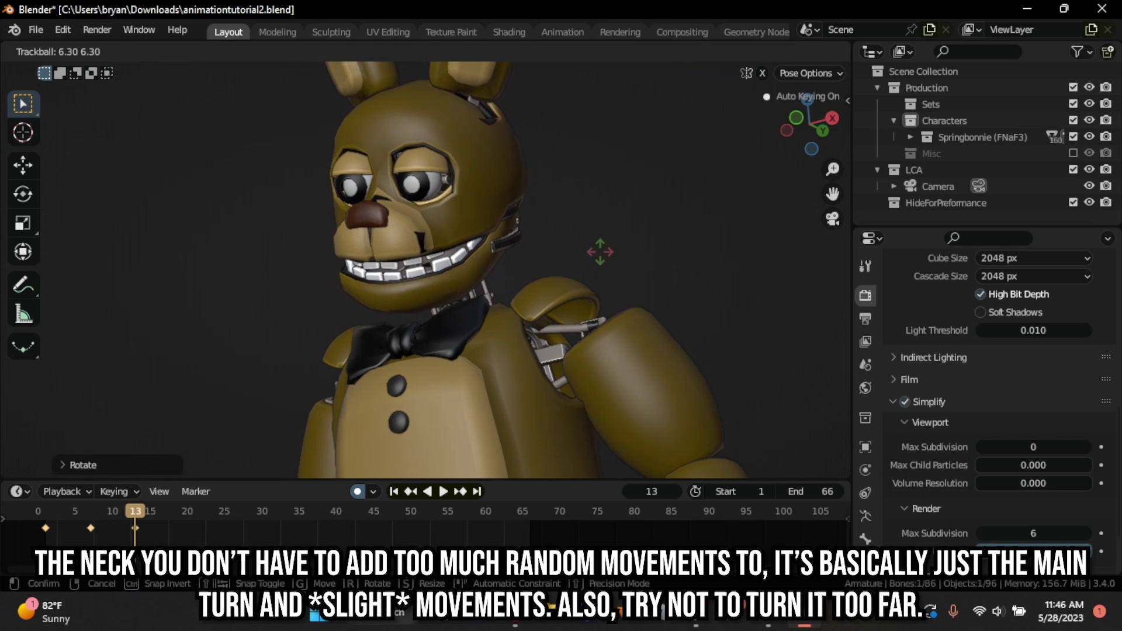
left_click(618, 232)
Step: Advance to frame 20 and continue the neck turn with a trackball rotation
key("space")
key("space")
key("r")
key("r")
left_click(646, 218)
scroll(645, 227, "down", 3)
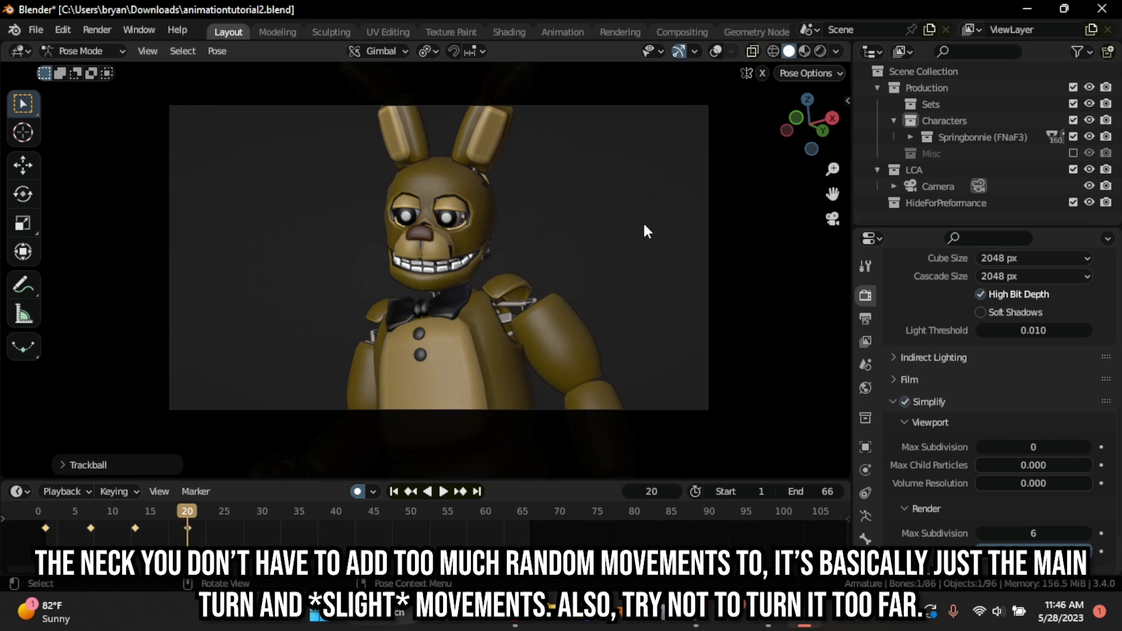
Step: Key slight trackball rotations on the neck bone at frames 27, 34 and 42
key("r")
key("r")
key("r")
key("r")
left_click(579, 237)
key("space")
key("space")
key("r")
key("r")
left_click(570, 235)
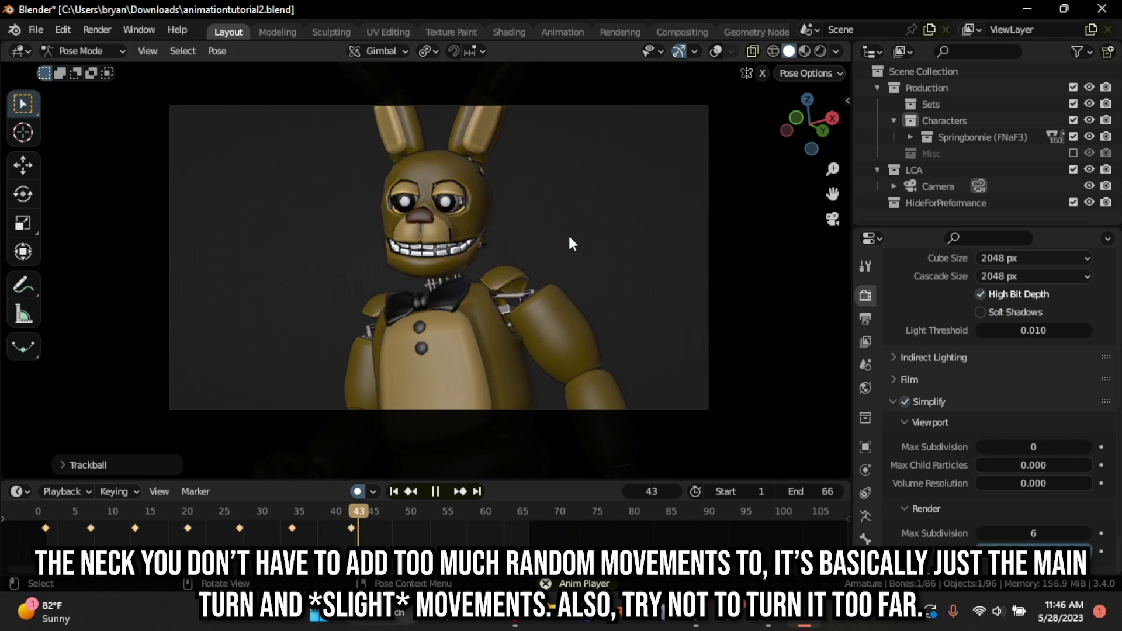
Step: Add small trackball rotations to the neck bone at frames 49 and 57
key("Up")
key("r")
key("r")
left_click(556, 247)
key("Up")
key("r")
key("r")
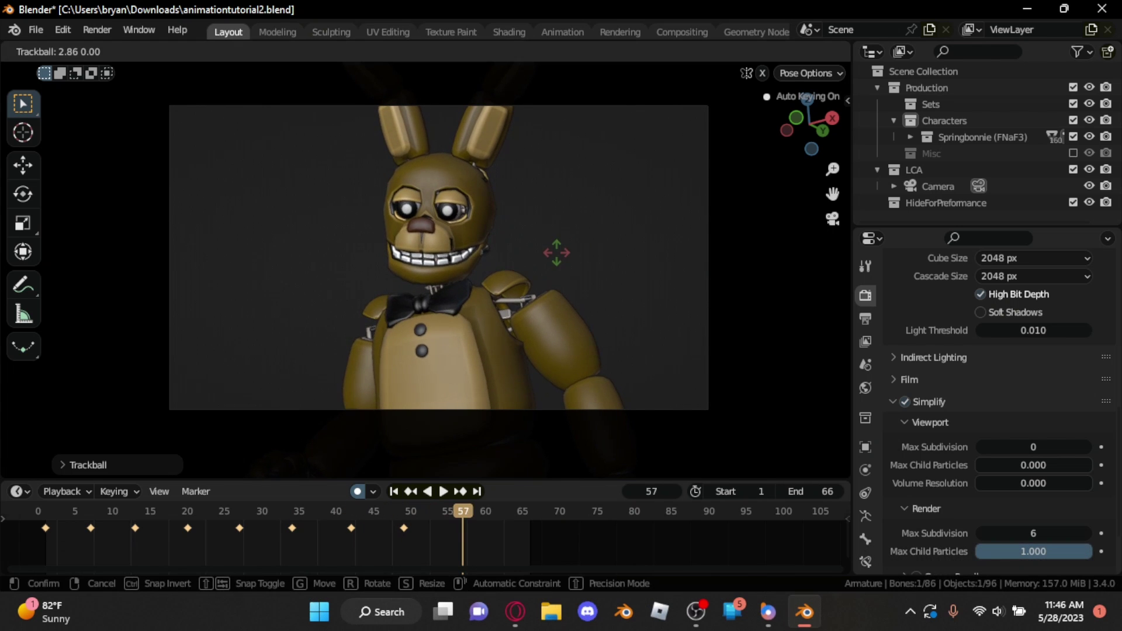
Step: Key a final neck trackball rotation at frame 65 and shift that keyframe to frame 66
key("Up")
key("r")
key("r")
left_click(521, 493)
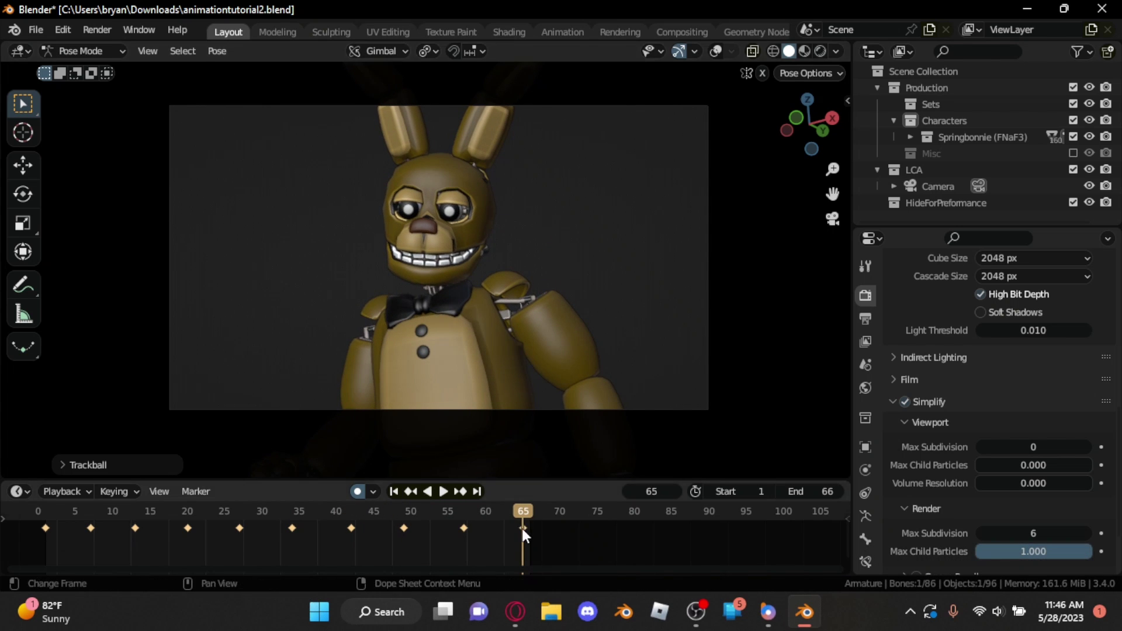
left_click_drag(524, 526, 532, 533)
left_click(531, 533)
Step: Scrub and replay the animation from the start to review the neck movement
key("space")
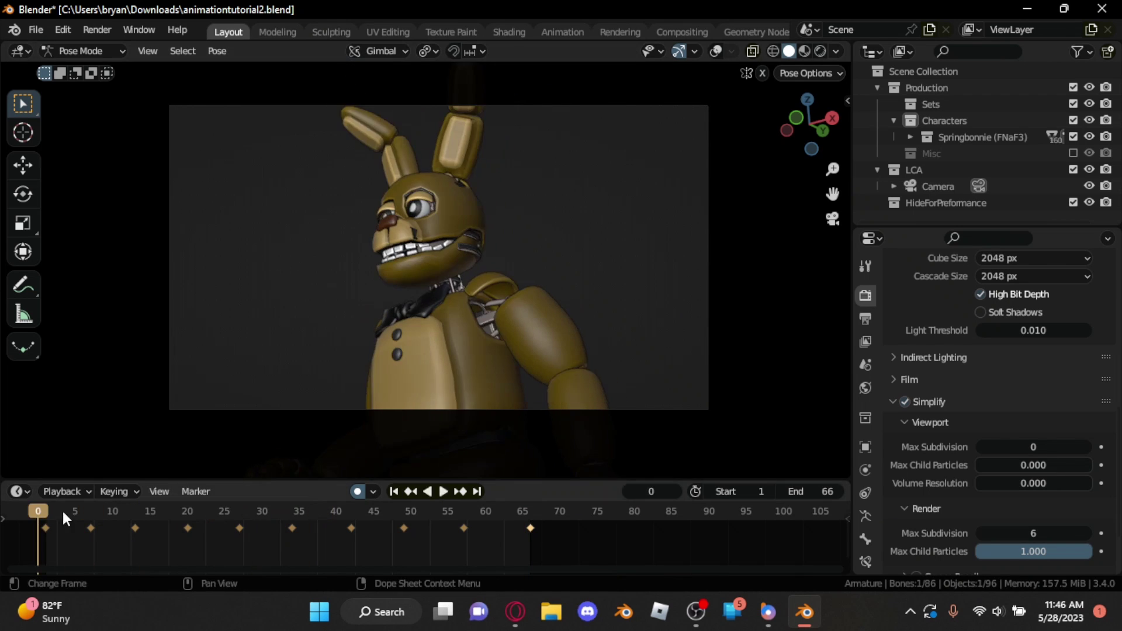
left_click_drag(46, 506, 98, 519)
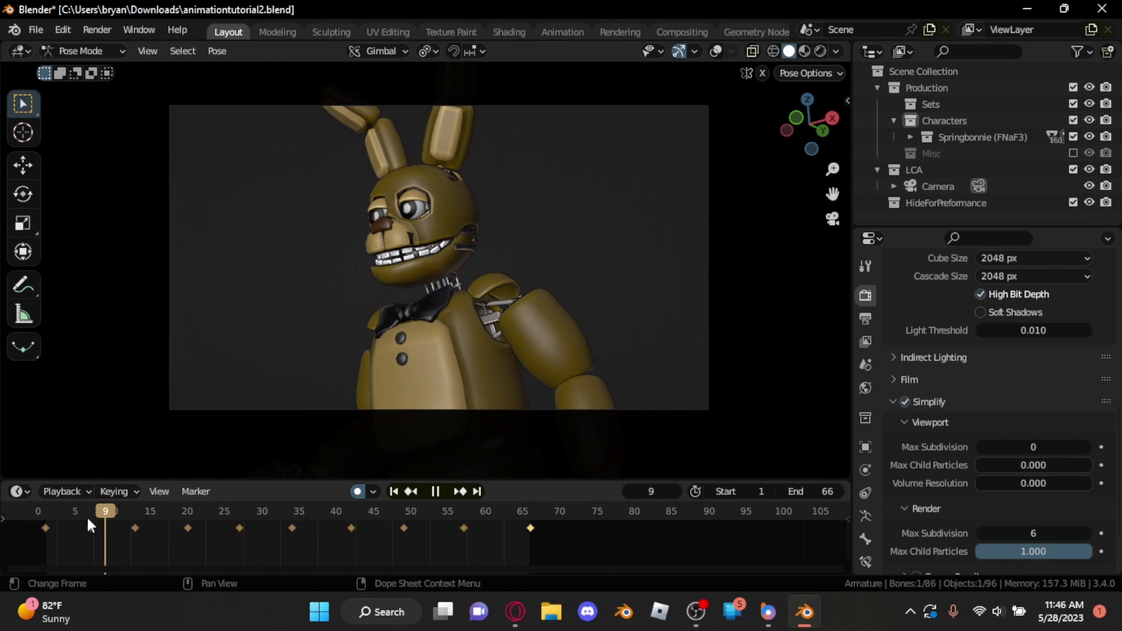
key("Delete")
left_click(54, 513)
key("space")
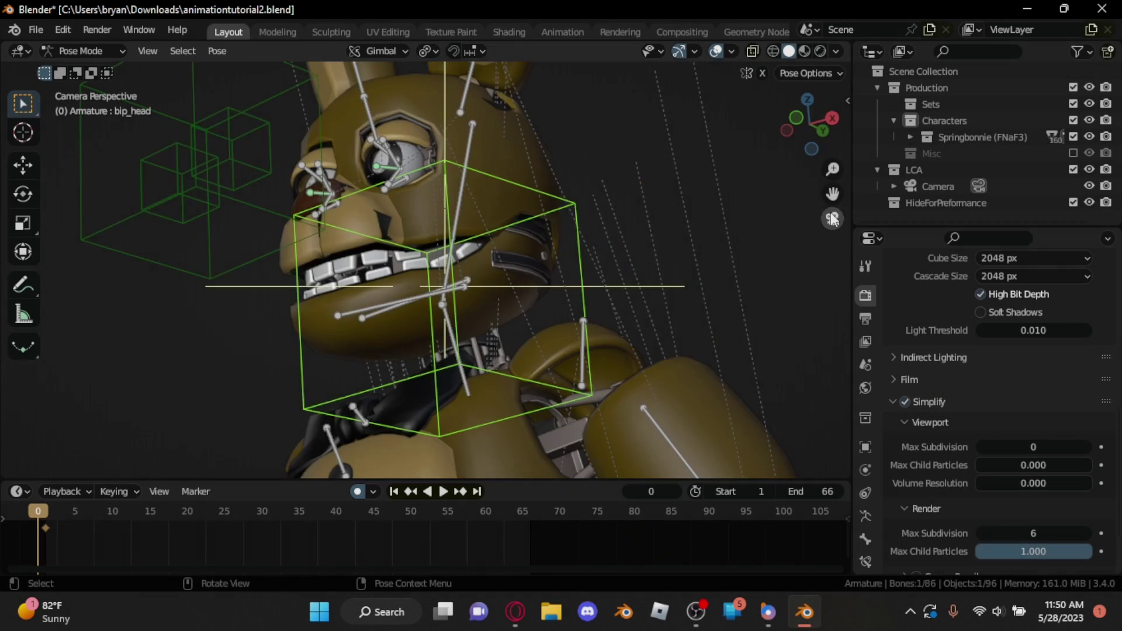
Step: With the overlays hidden and the camera view off, rotate the bip_head bone at frame 7 using plain and trackball rotations
left_click(833, 220)
left_click(716, 53)
middle_click_drag(429, 219, 553, 257)
scroll(554, 262, "up", 1)
key("space")
key("space")
key("r")
left_click(523, 269)
key("r")
key("r")
left_click(524, 270)
Step: Advance to frame 13 and turn the head bone with plain and trackball rotations
scroll(543, 286, "up", 1)
middle_click_drag(566, 303, 571, 297)
key("space")
key("space")
key("r")
left_click(576, 211)
key("r")
key("r")
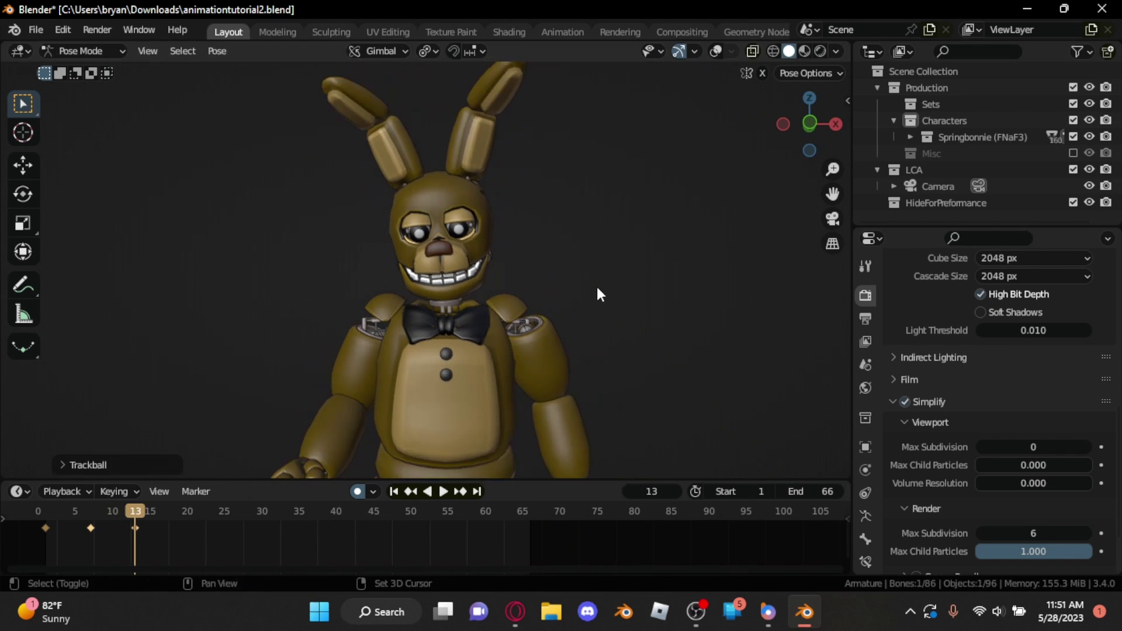
left_click(567, 226)
Step: Go to frame 19 and adjust the head bone with plain and trackball rotations, checking it in camera view
key("Right")
key("Right")
key("Right")
key("Right")
key("Right")
key("Right")
key("r")
left_click(565, 207)
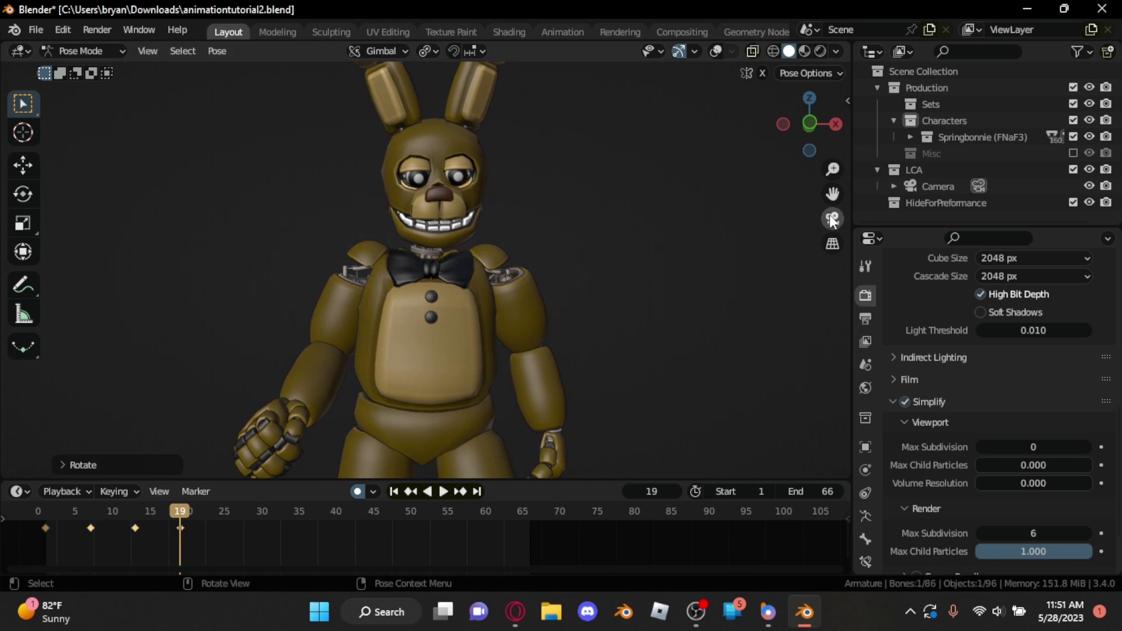
left_click(833, 220)
key("r")
key("r")
left_click(681, 246)
Step: Replay the animation from the start to review the head turn
key("space")
key("space")
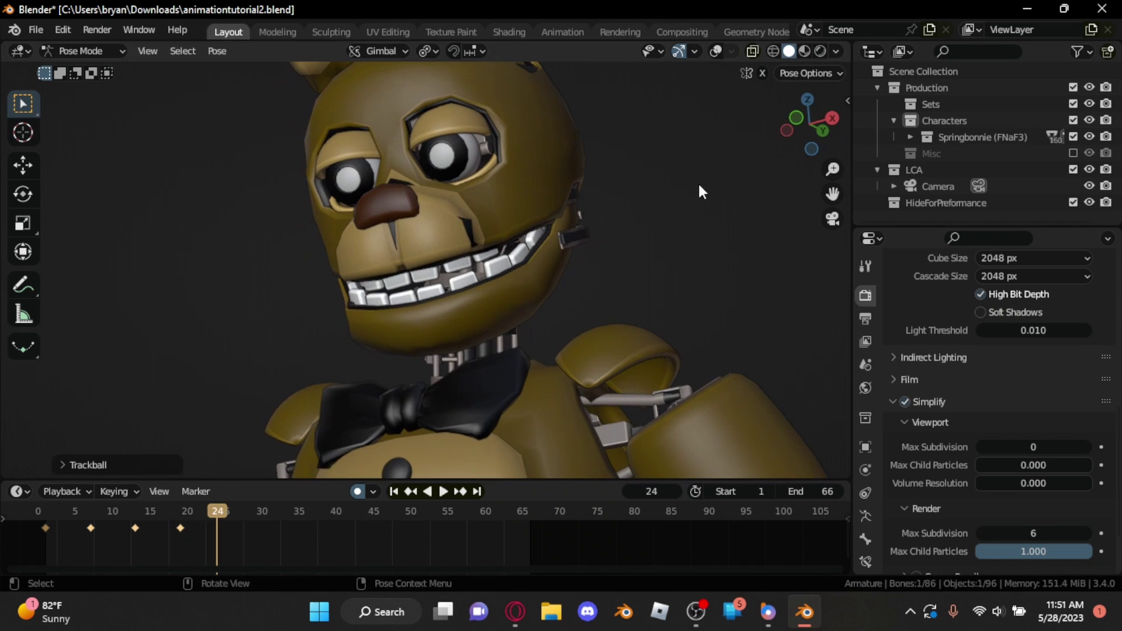
left_click(45, 515)
key("space")
key("space")
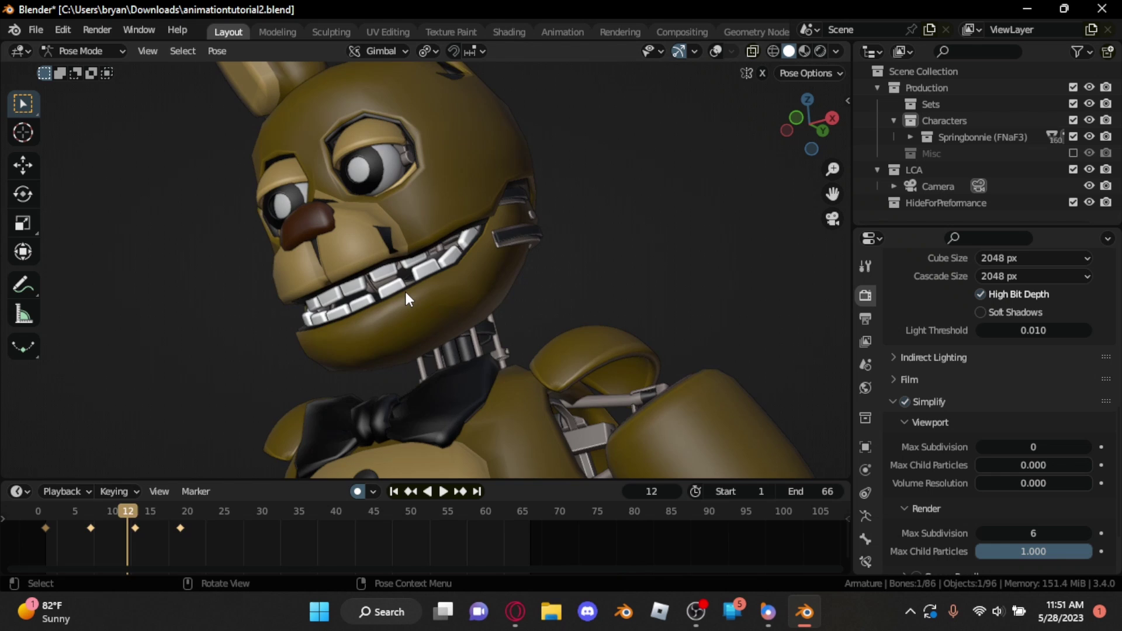
Step: Step forward to frame 24 and adjust the head bone with plain and trackball rotations
key("Right")
key("Right")
key("Right")
key("Right")
key("Right")
key("Right")
key("Right")
key("Right")
key("Right")
key("Right")
key("Right")
key("Right")
key("r")
left_click(688, 265)
key("KP_0")
key("r")
key("r")
left_click(573, 227)
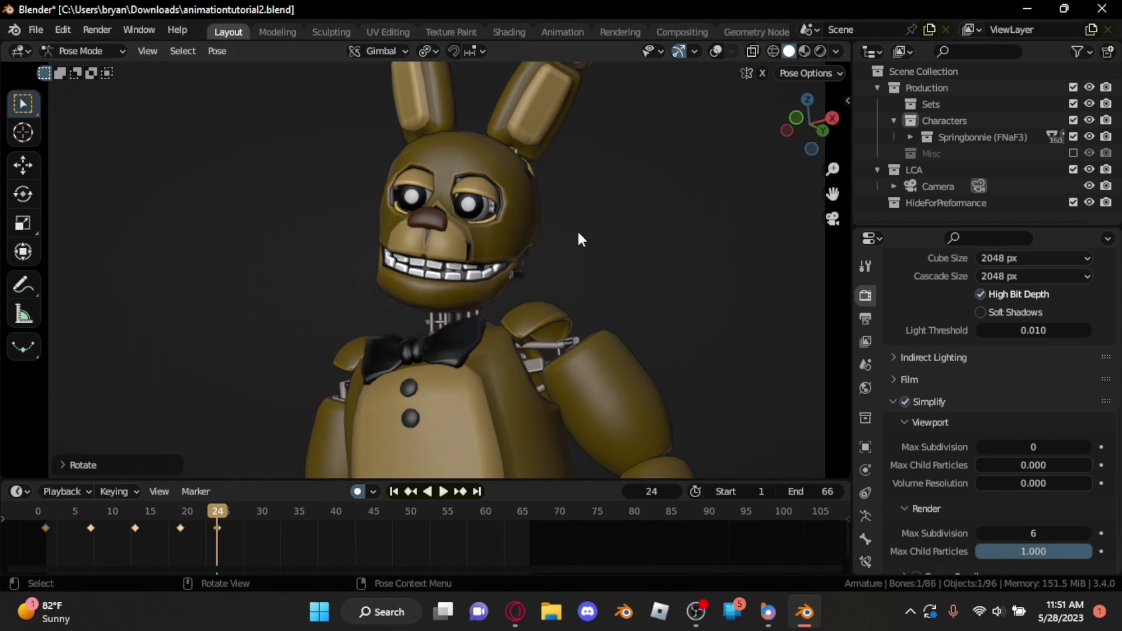
Step: Step forward to frame 31 and tilt the head bone with plain and trackball rotations
key("Right")
key("Right")
key("Right")
key("Right")
key("Right")
key("Right")
key("Right")
key("r")
left_click(614, 235)
key("r")
key("r")
left_click(615, 243)
key("r")
left_click(616, 256)
scroll(584, 255, "up", 2)
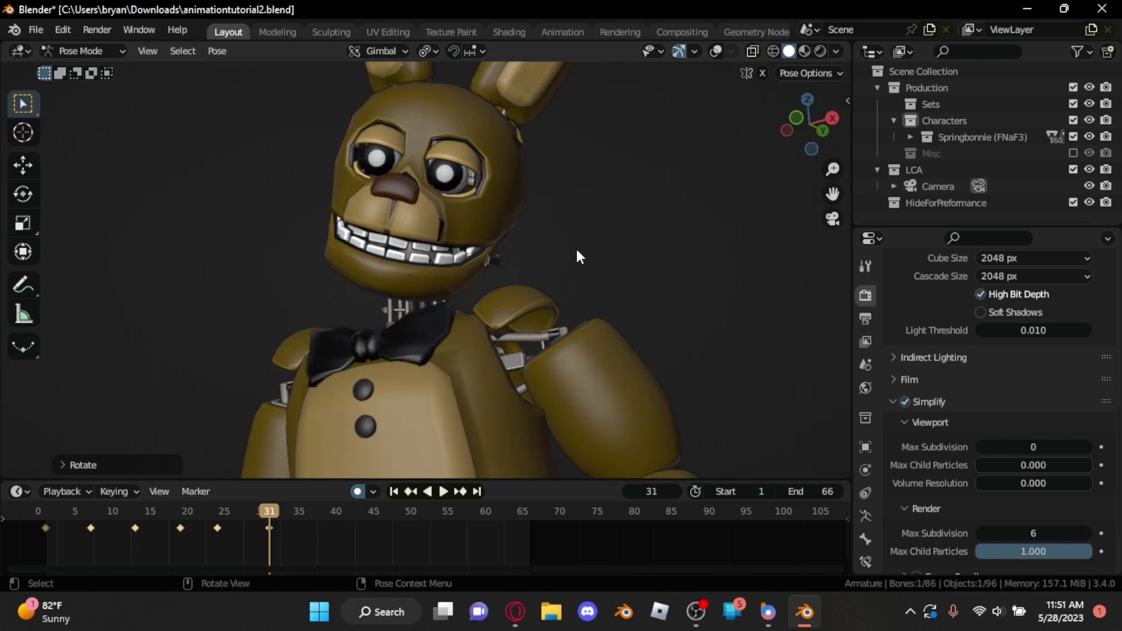
Step: Step forward to frame 38 and adjust the head bone with a slight trackball rotation
key("Right")
key("Right")
key("Right")
key("Right")
key("Right")
key("Right")
key("Right")
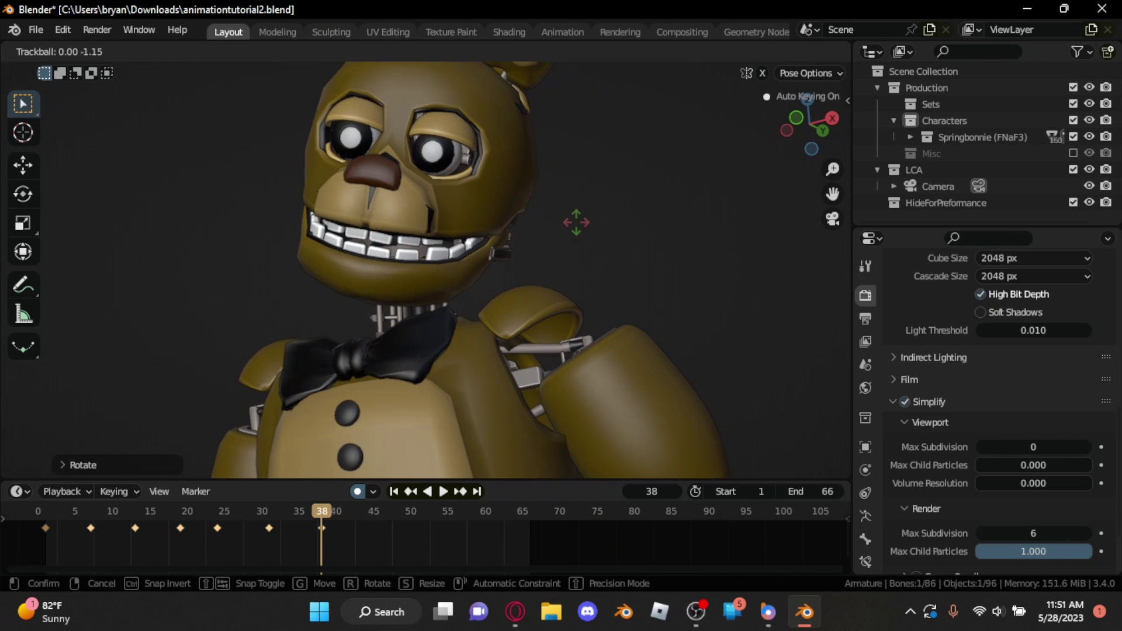
Step: Step forward to frame 45 and rotate the head bone slightly to add its next keyframe
key("Right")
key("Right")
key("Right")
key("Right")
key("Right")
key("Right")
key("Right")
key("r")
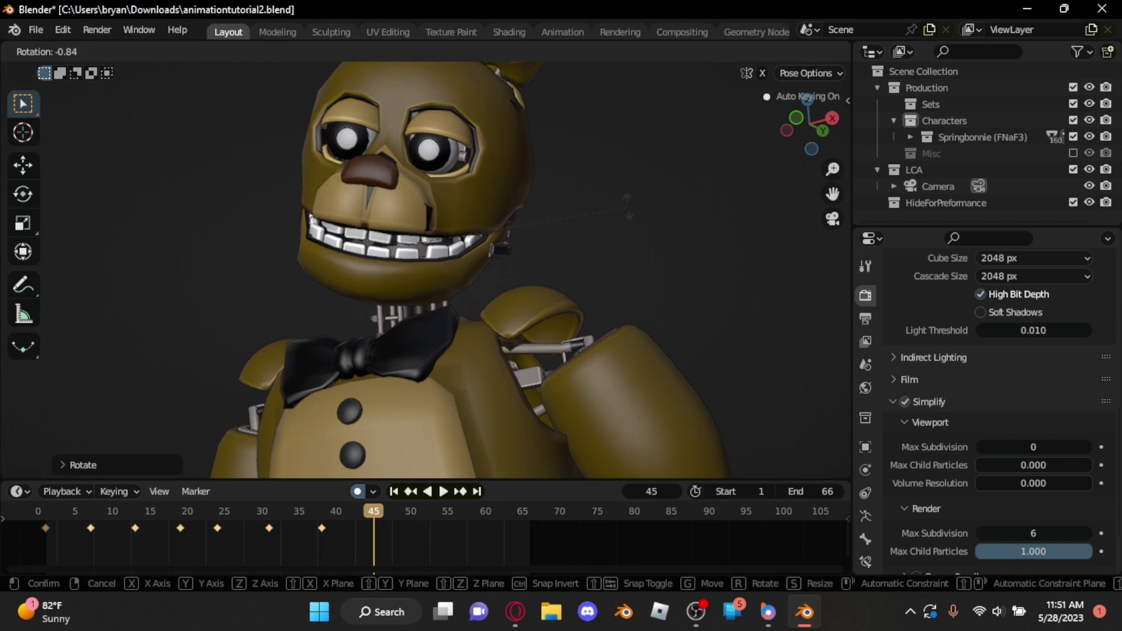
key("r")
Step: Advance the animation to frame 54 and refine the head bone's pose with several small rotations
key("space")
key("r")
key("Return")
key("r")
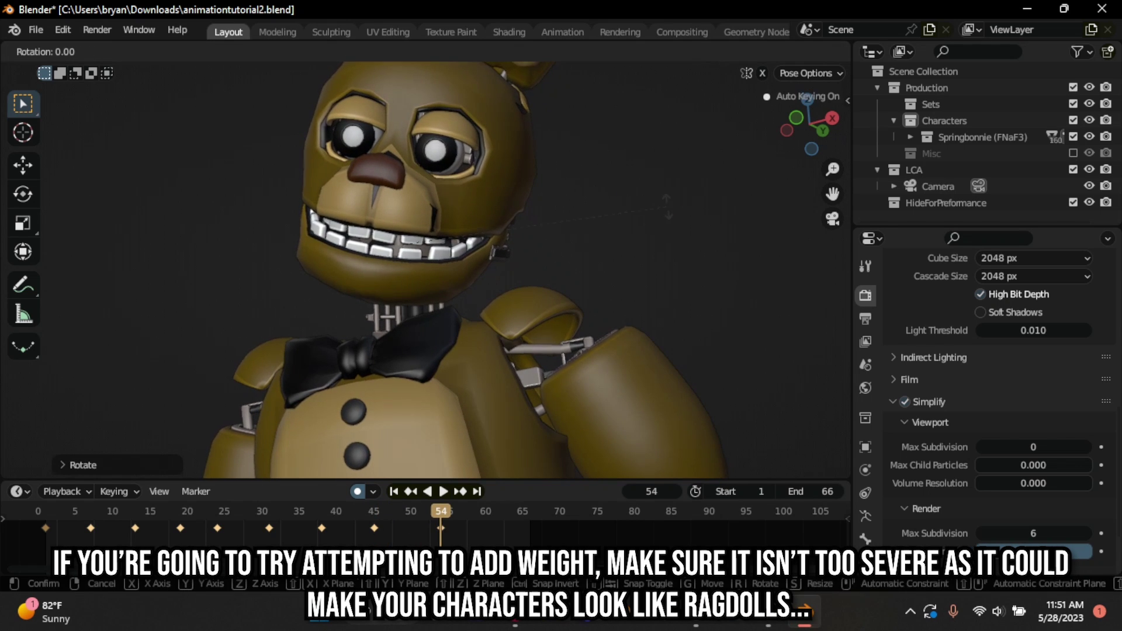
left_click(667, 207)
key("r")
left_click(667, 209)
Step: Advance the animation to frame 64 and set the head bone's last keyframe with a small trackball rotation
scroll(661, 215, "down", 3)
key("space")
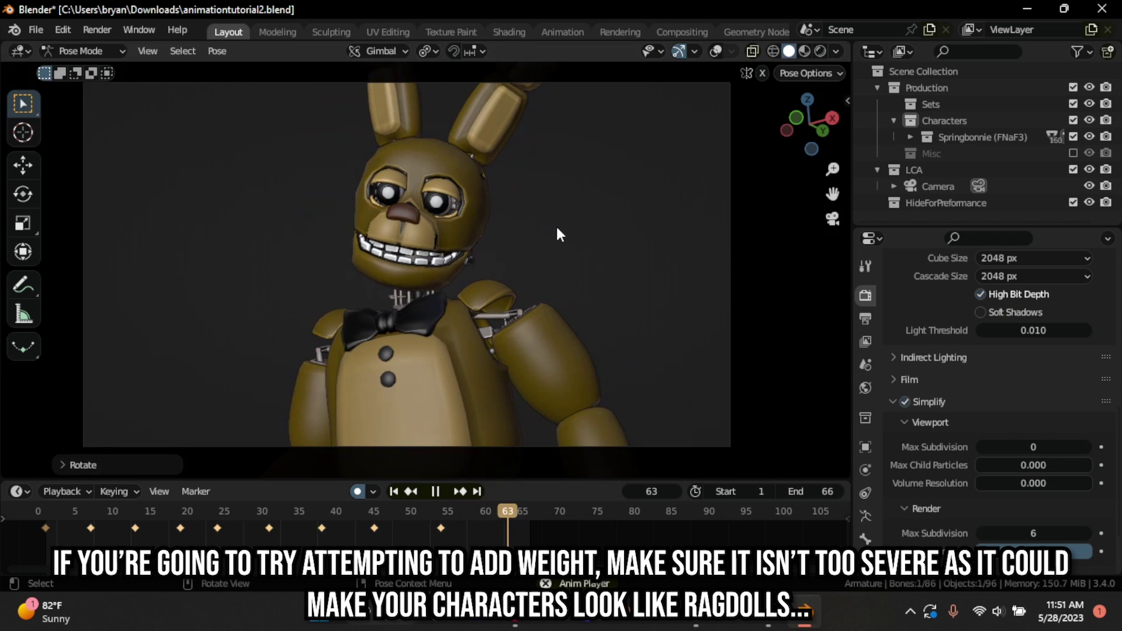
key("r")
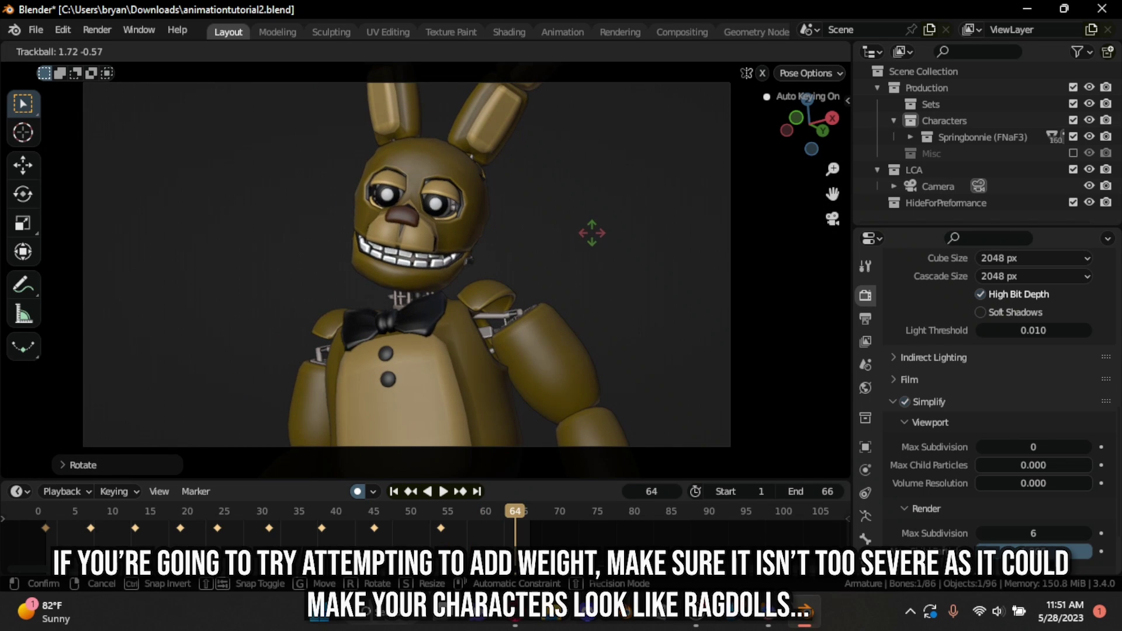
key("Return")
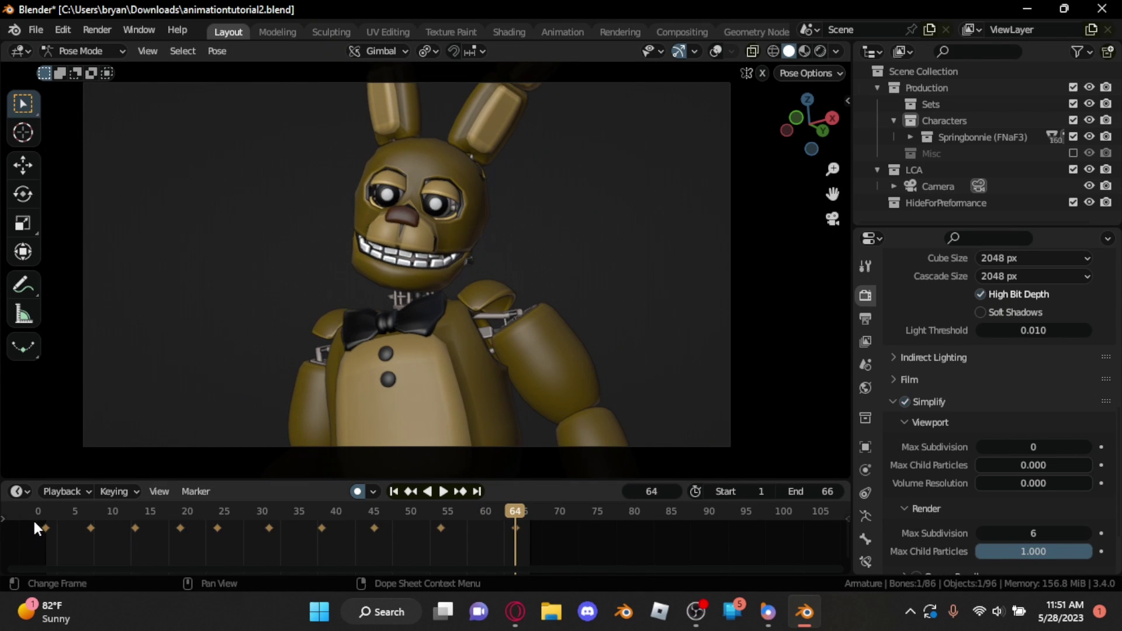
Step: Play back the finished head animation to review the motion
key("space")
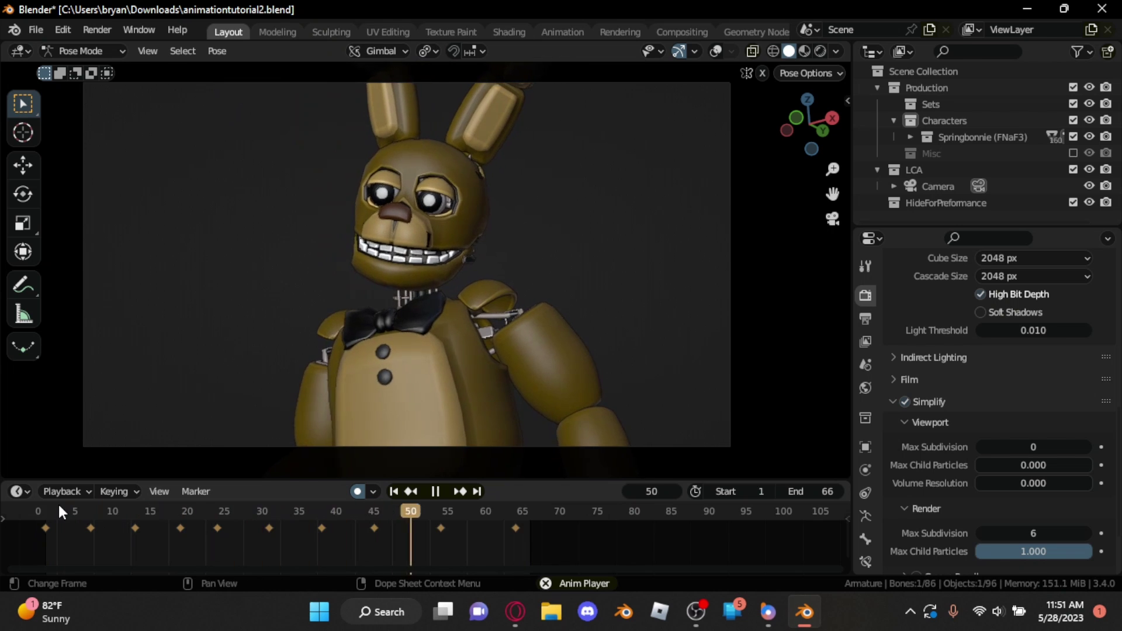
key("space")
left_click(113, 518)
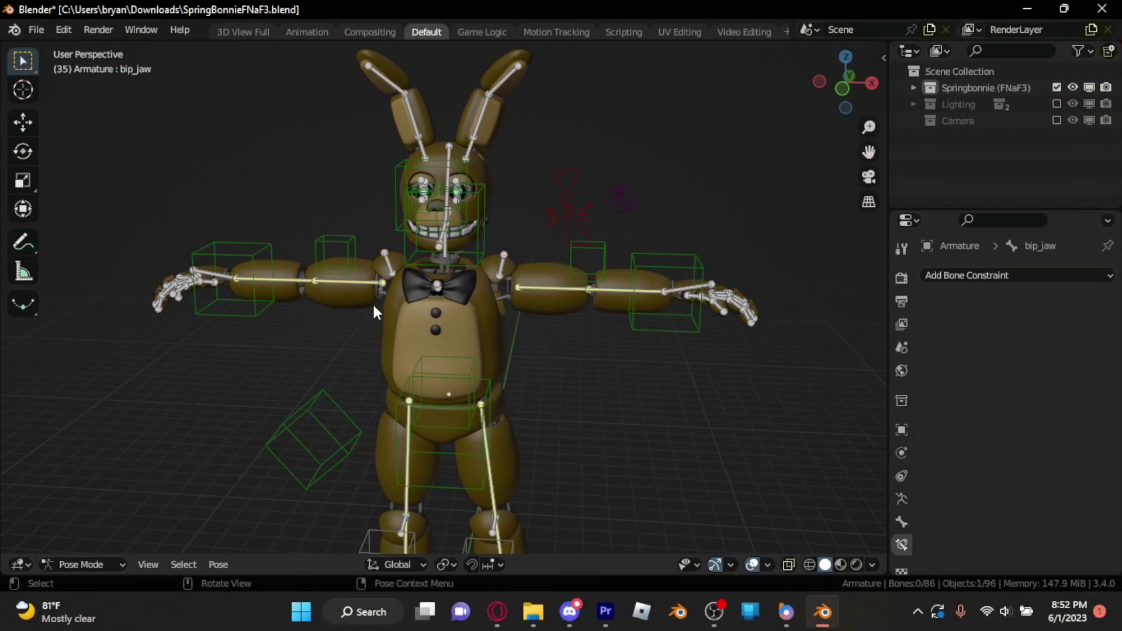
Step: In the SpringBonnieFNaF3 file, select the right upper arm bone and remove its IK constraint
left_click(367, 283)
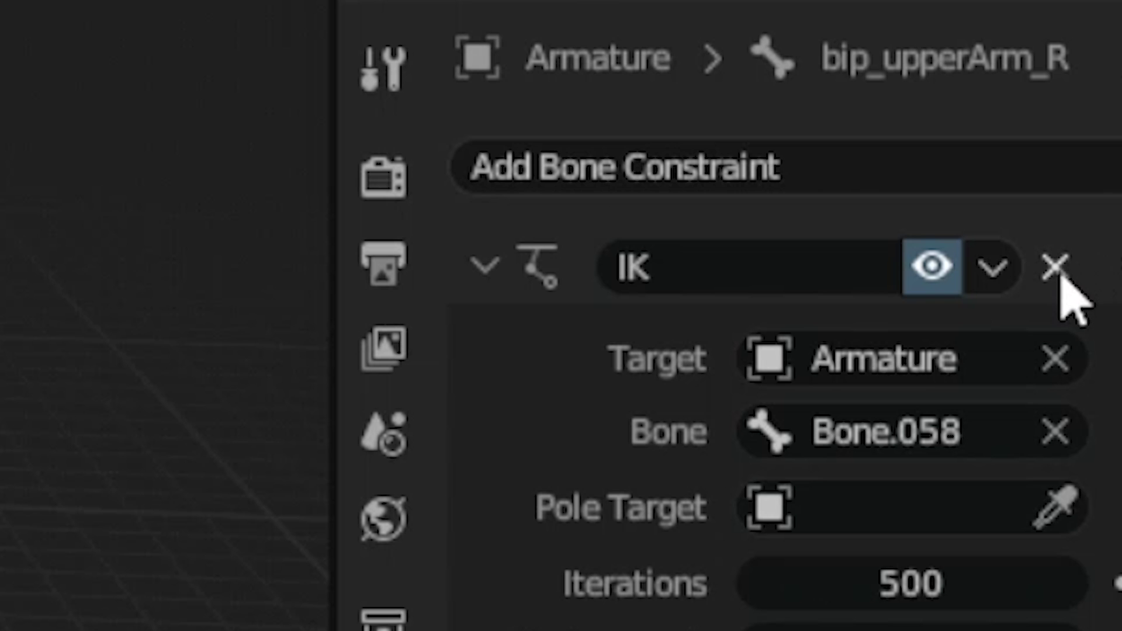
left_click(1031, 86)
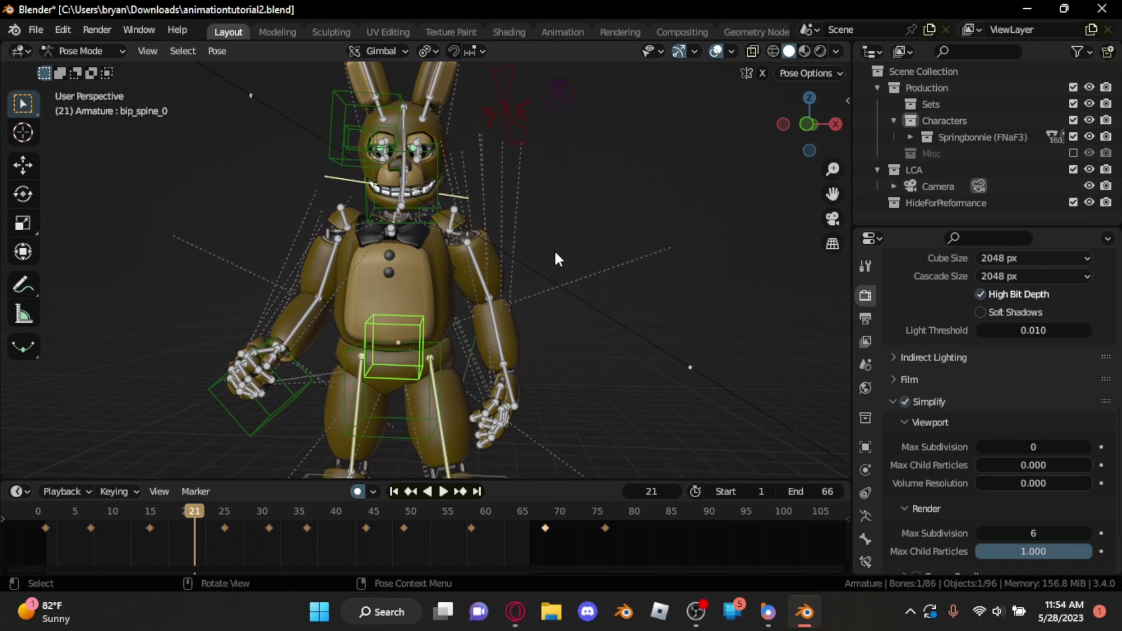
Step: Try rotating the left upper arm and left lower arm bones individually to test free arm posing
scroll(555, 253, "up", 1)
middle_click_drag(555, 253, 538, 251, "shift")
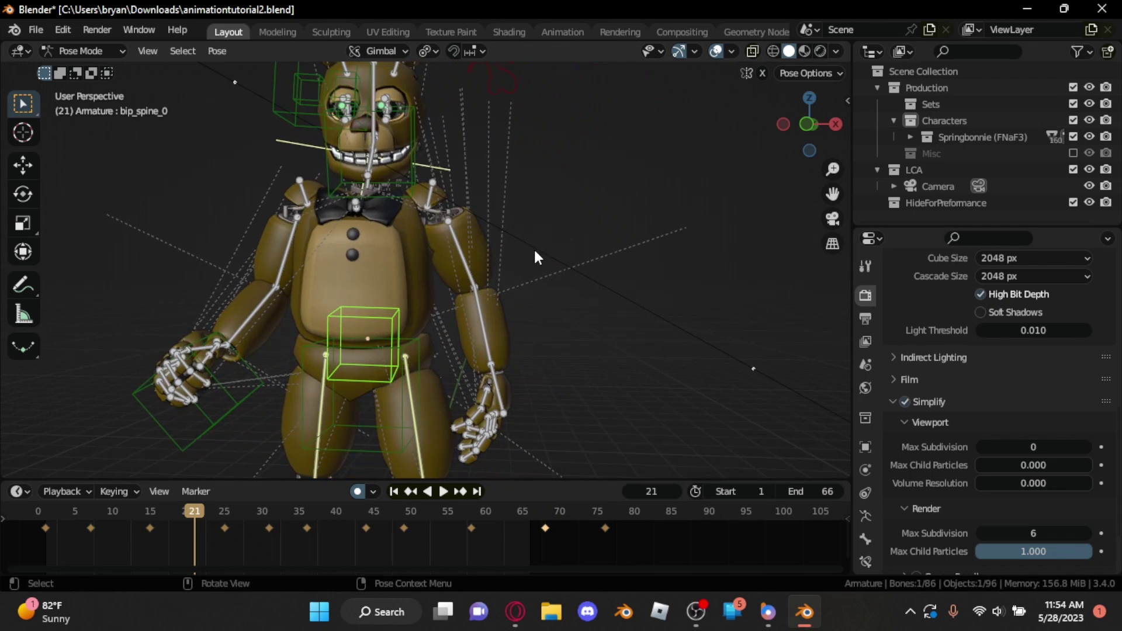
key("r")
key("r")
right_click(466, 250)
left_click(489, 325)
key("r")
key("r")
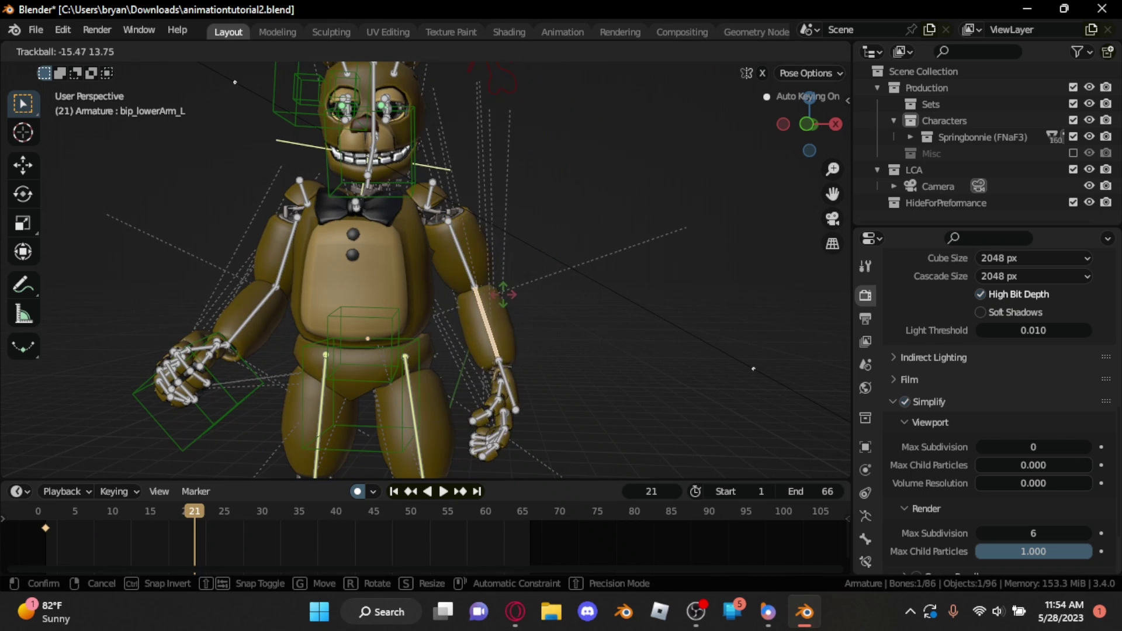
right_click(517, 392)
Step: Try rotating the left hand bone with trackball and plain rotations
left_click(507, 402)
key("r")
key("r")
right_click(512, 384)
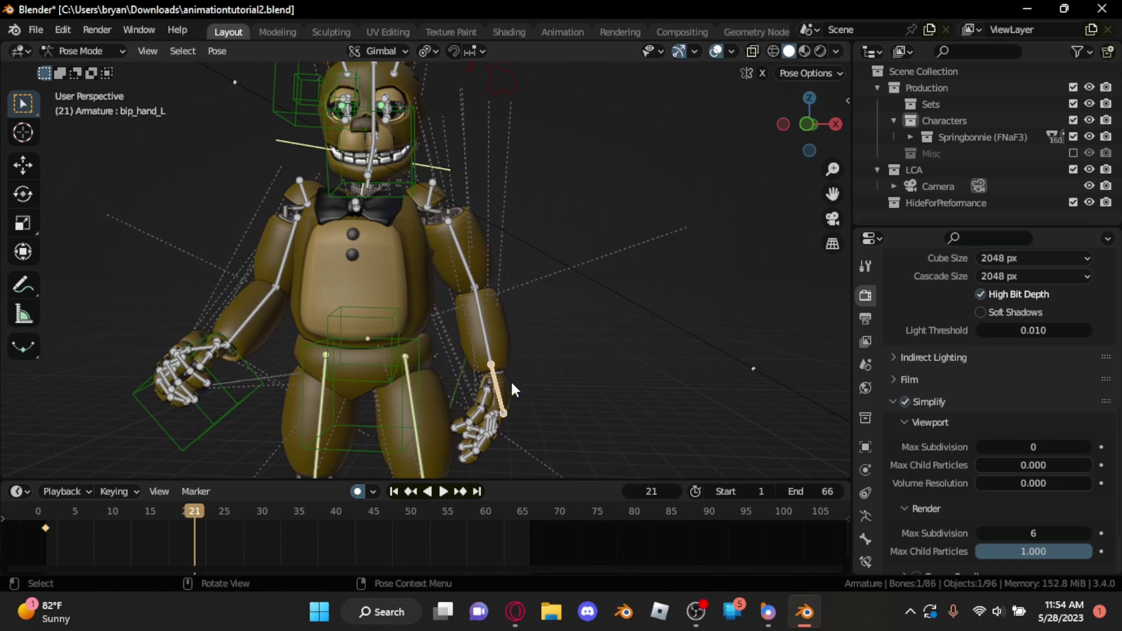
key("r")
right_click(497, 385)
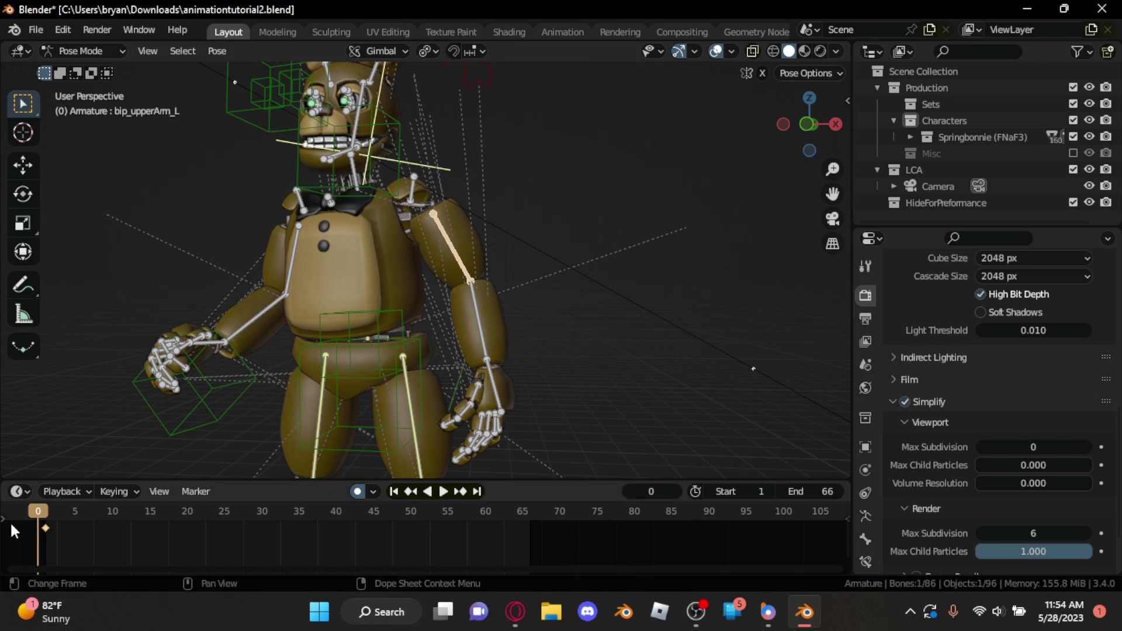
Step: Starting from frame 1 in camera view, advance to frame 8 and keyframe a rotation of the left upper arm bone
left_click_drag(38, 514, 46, 514)
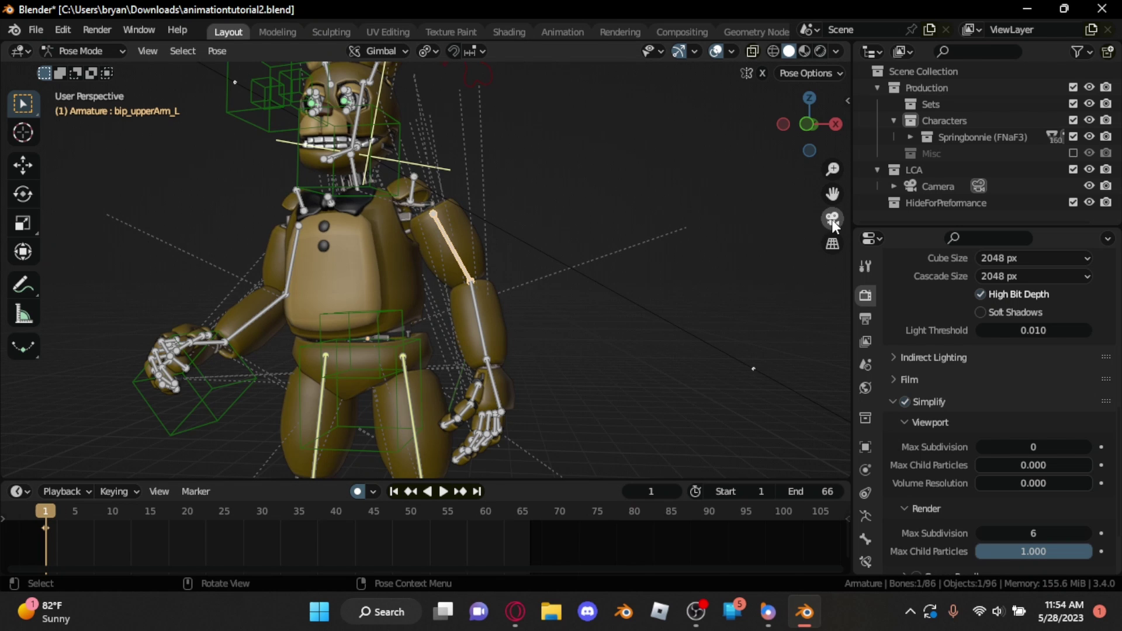
left_click(832, 219)
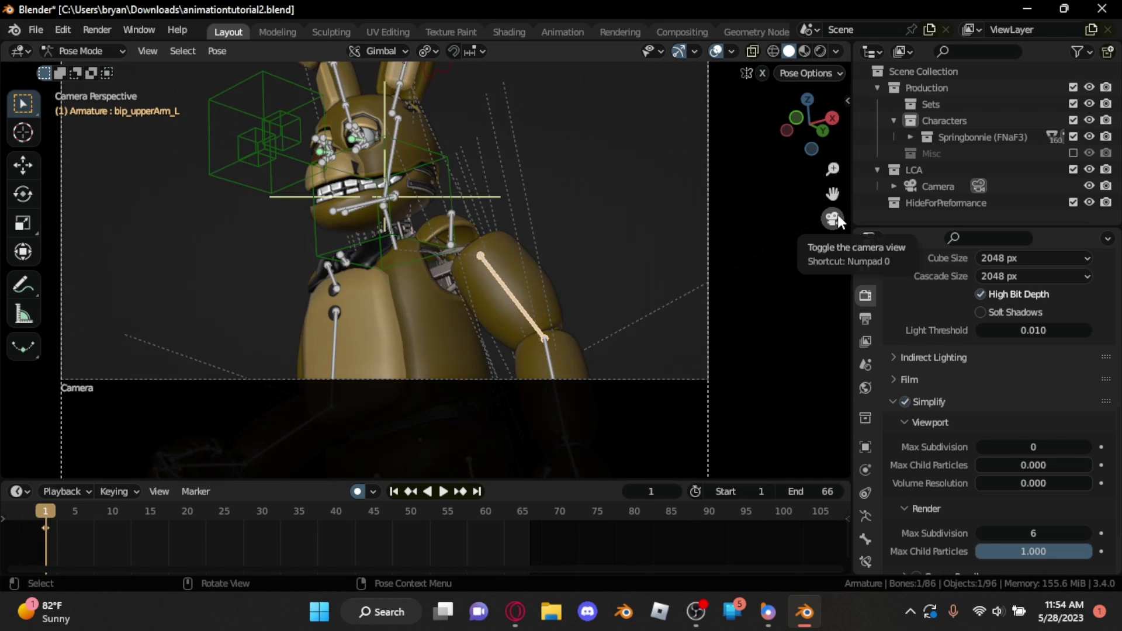
key("space")
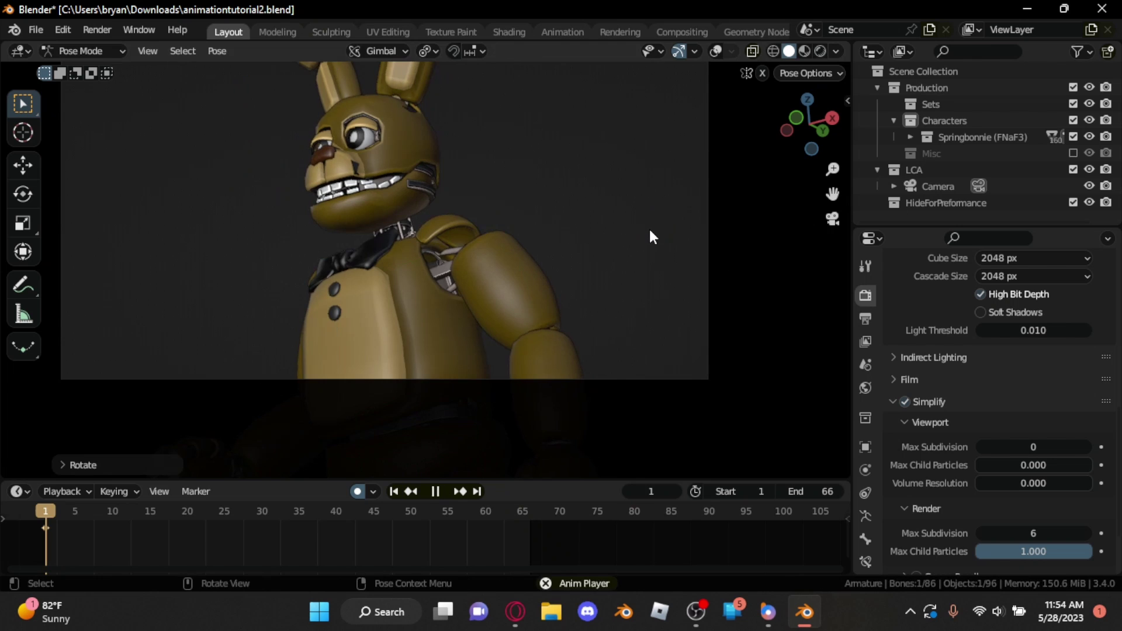
key("space")
key("r")
key("r")
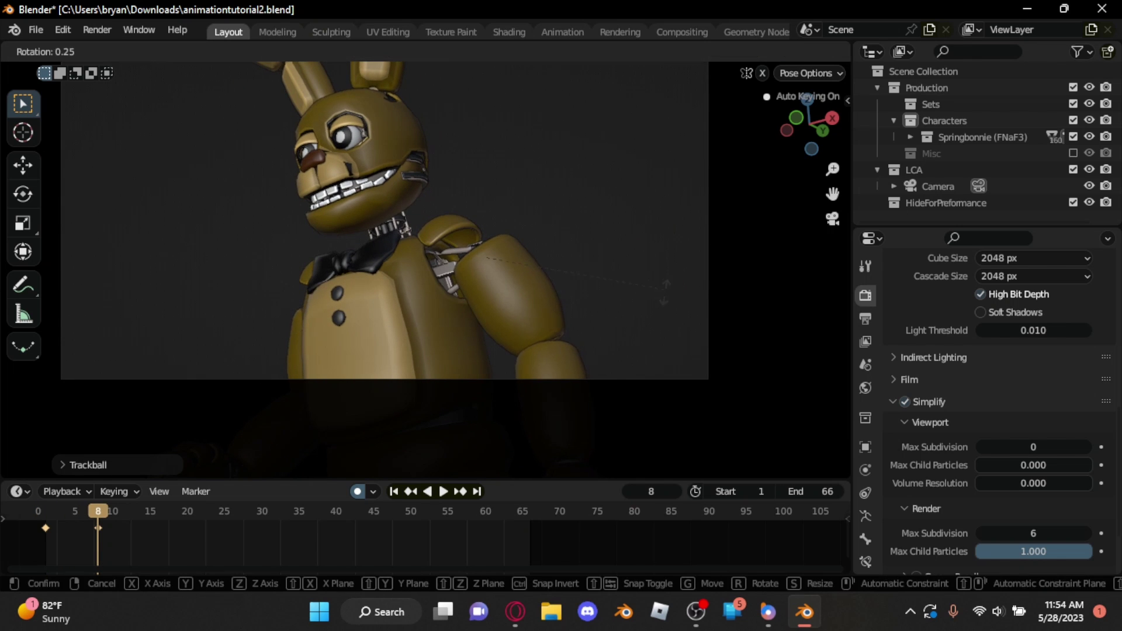
left_click(663, 297)
Step: Advance to frame 15 and adjust the left upper arm bone with trackball and plain rotations
key("space")
key("space")
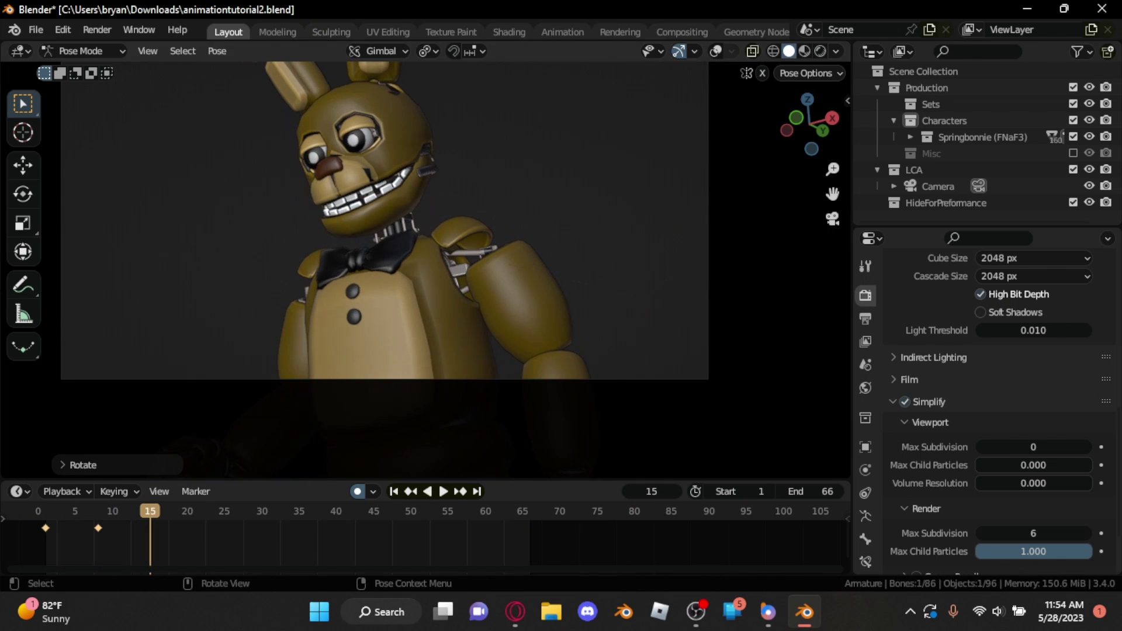
key("r")
key("r")
left_click(658, 312)
key("r")
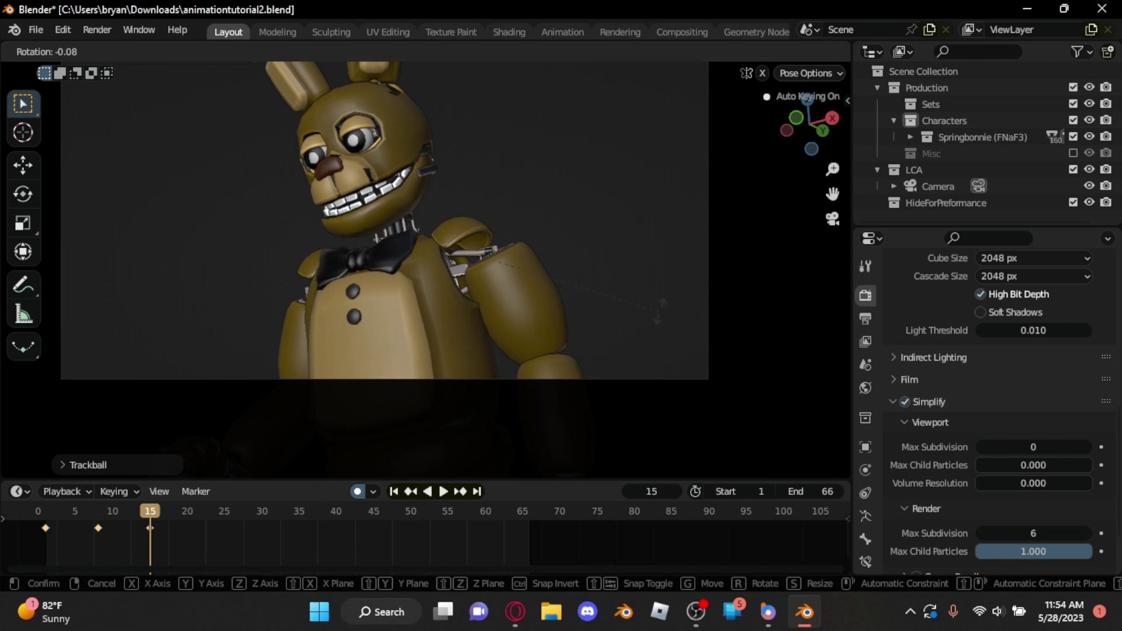
left_click(661, 308)
Step: Rotate the left upper arm bone at frames 24 and 33 to keyframe its continuing swing
key("space")
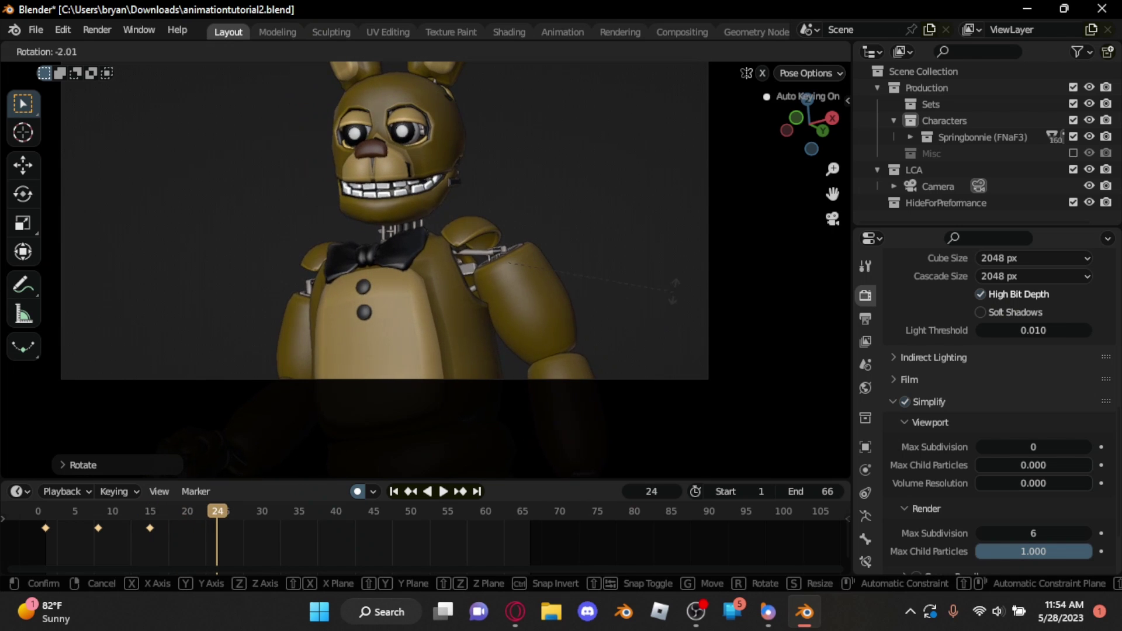
key("r")
left_click(673, 292)
key("space")
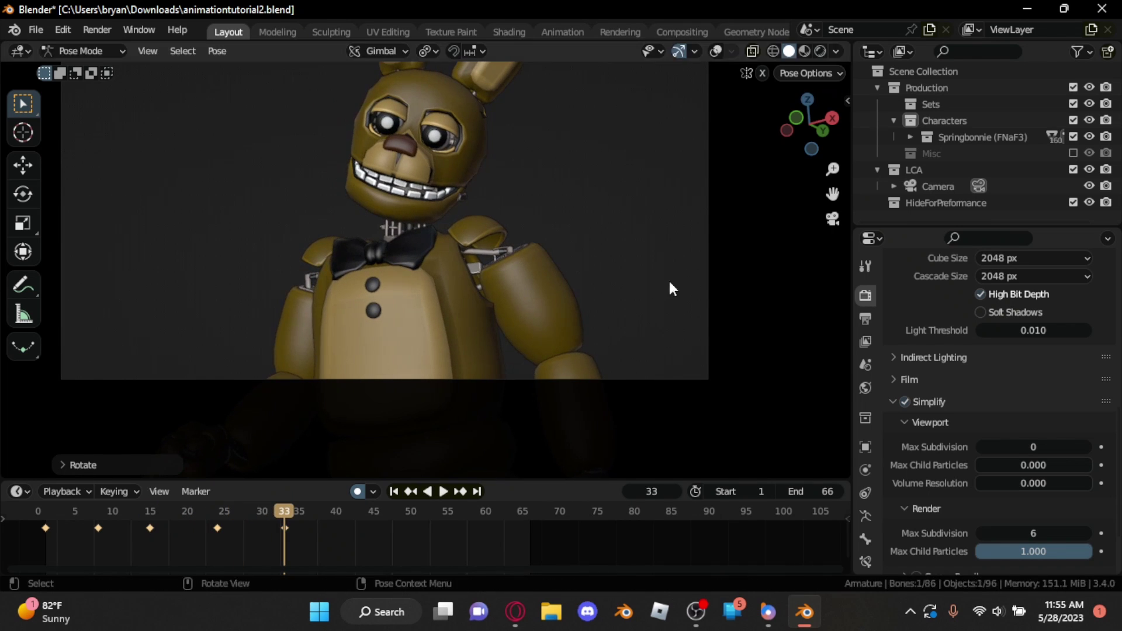
key("r")
key("r")
left_click(664, 277)
Step: Advance to frame 40 and adjust the left upper arm bone with trackball and plain rotations
key("space")
key("space")
key("r")
key("r")
left_click(657, 277)
key("r")
left_click(659, 278)
Step: Advance to frame 51 and adjust the left upper arm bone with plain and trackball rotations
key("space")
key("space")
key("r")
left_click(660, 294)
key("r")
key("r")
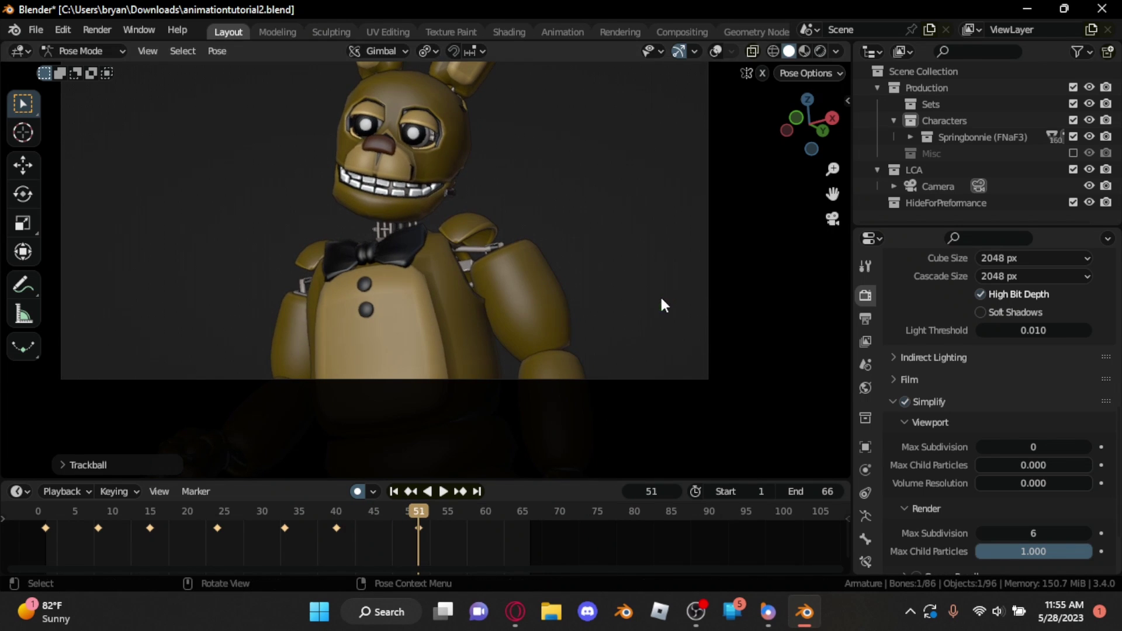
left_click(662, 301)
Step: Advance to frame 61 and refine the left upper arm bone's rotation, checking the pose from several angles outside the camera view
key("space")
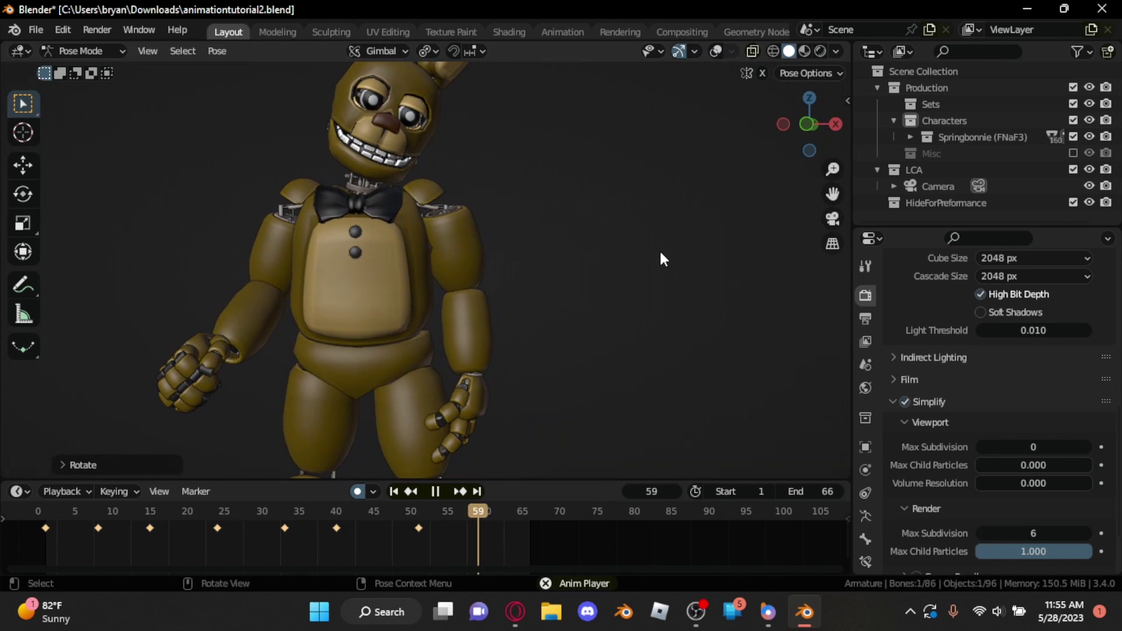
key("r")
left_click(661, 243)
middle_click_drag(661, 244, 309, 252)
key("r")
left_click(557, 241)
middle_click_drag(558, 241, 719, 248)
middle_click_drag(719, 248, 515, 266, "shift")
middle_click_drag(514, 266, 559, 274)
key("r")
key("r")
left_click(562, 275)
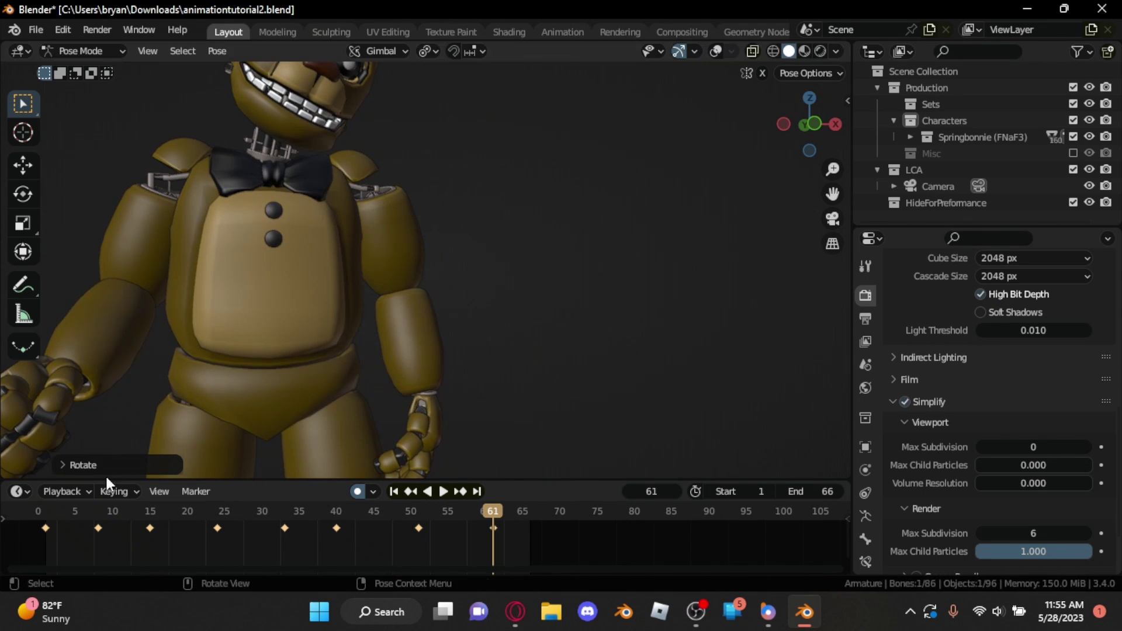
Step: Play back the animation from the start and recheck its later part to judge the left upper arm's swing
key("shift+Left")
scroll(475, 295, "down", 3)
key("space")
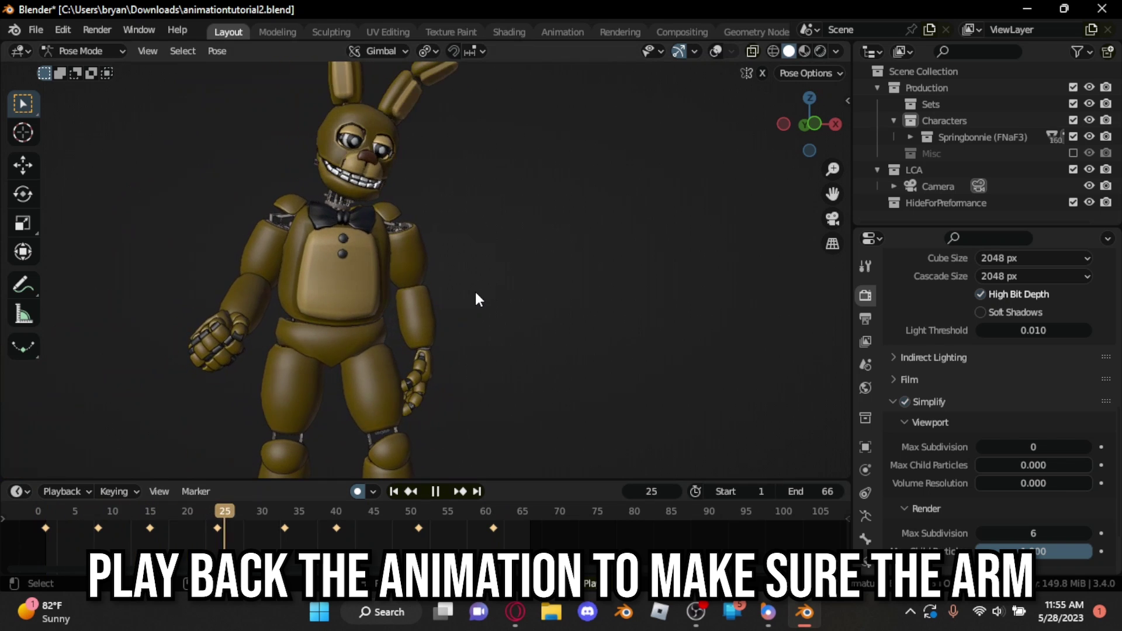
key("space")
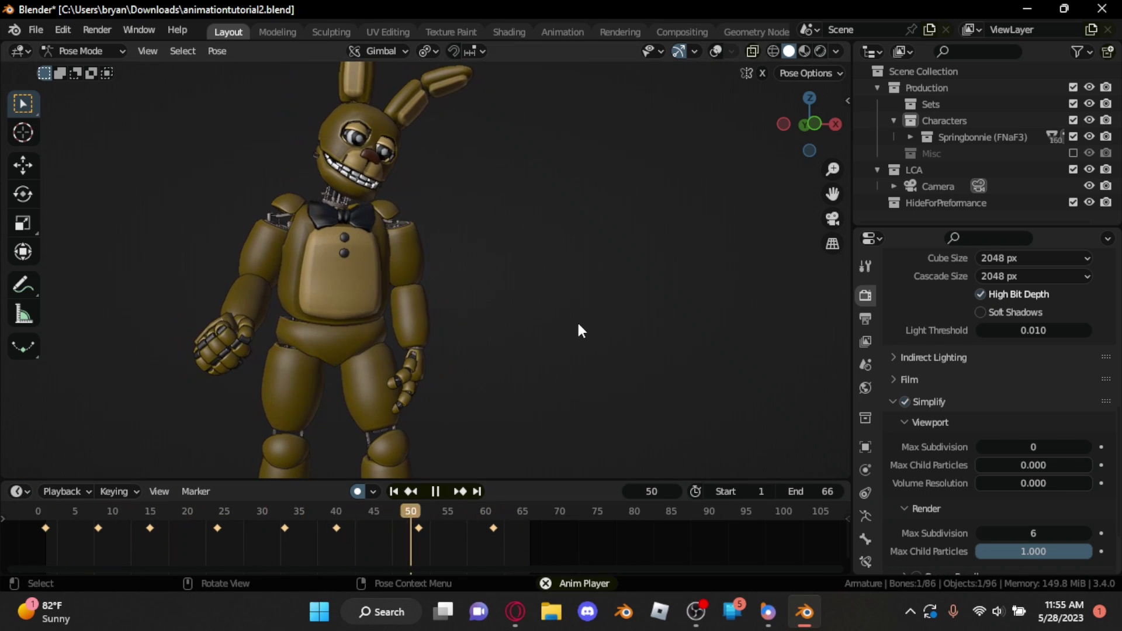
key("space")
left_click(248, 508)
key("space")
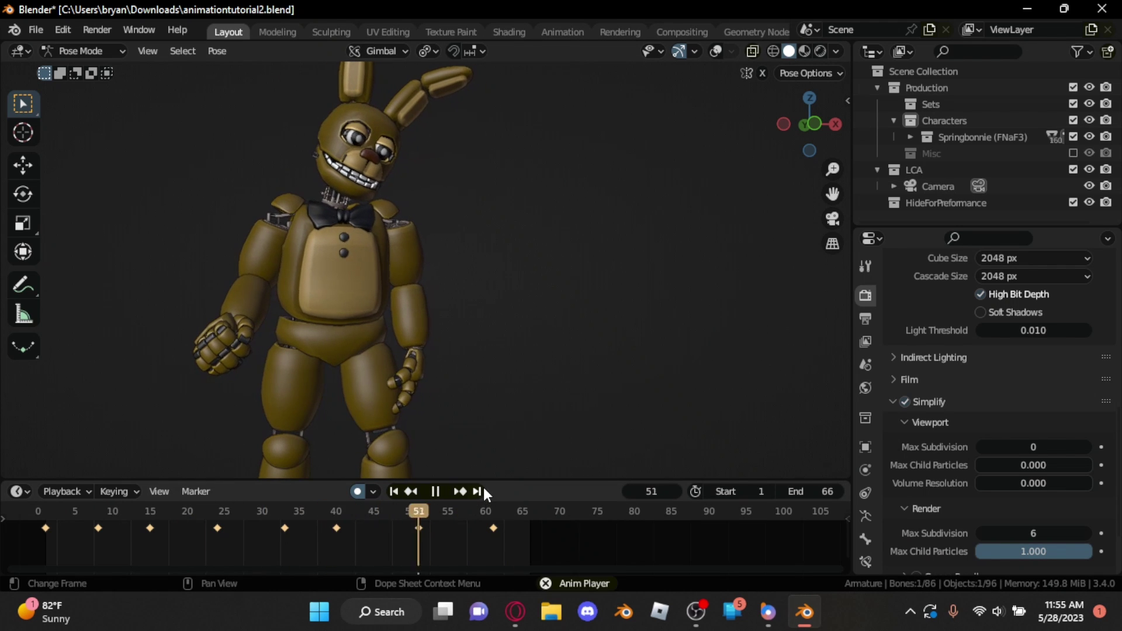
key("space")
Step: Move the left upper arm's last keyframe from frame 61 to frame 75 and replay the animation
left_click_drag(489, 529, 593, 529)
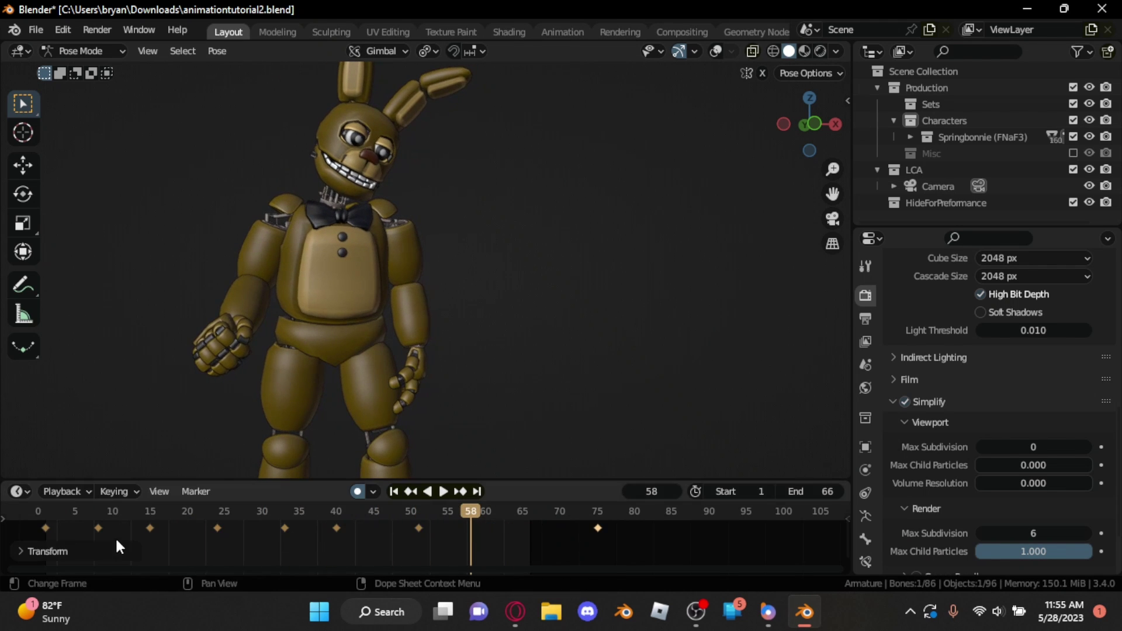
key("space")
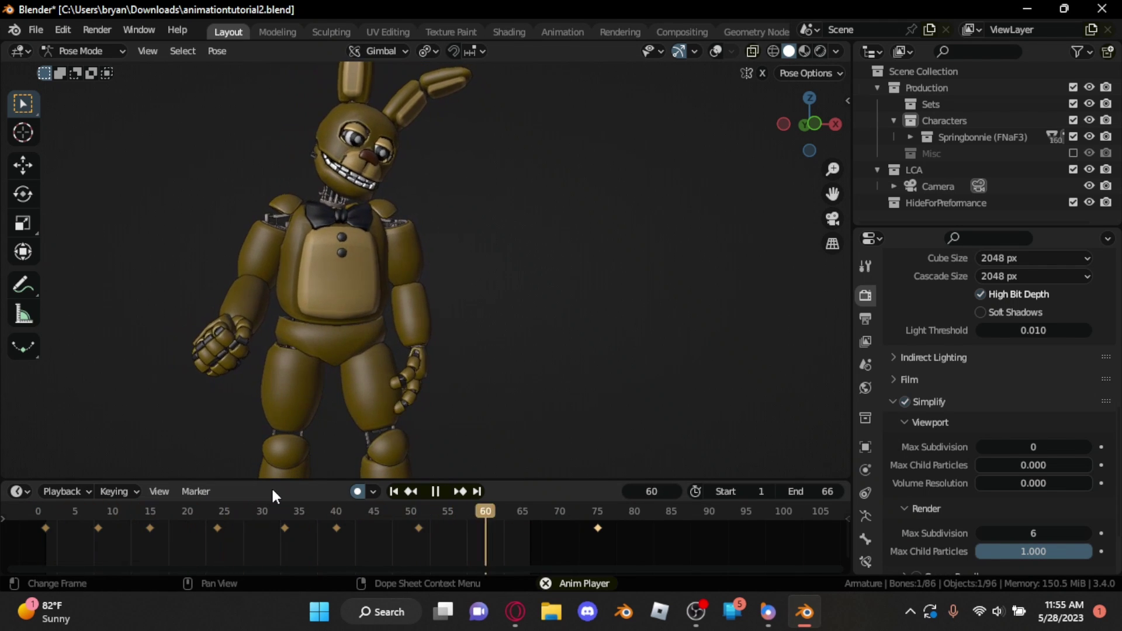
key("space")
Step: Select the left lower arm bone using the overlays, hide them again, and keyframe its rotation at frame 9 from a frame 1 start
left_click(715, 52)
scroll(461, 271, "up", 5)
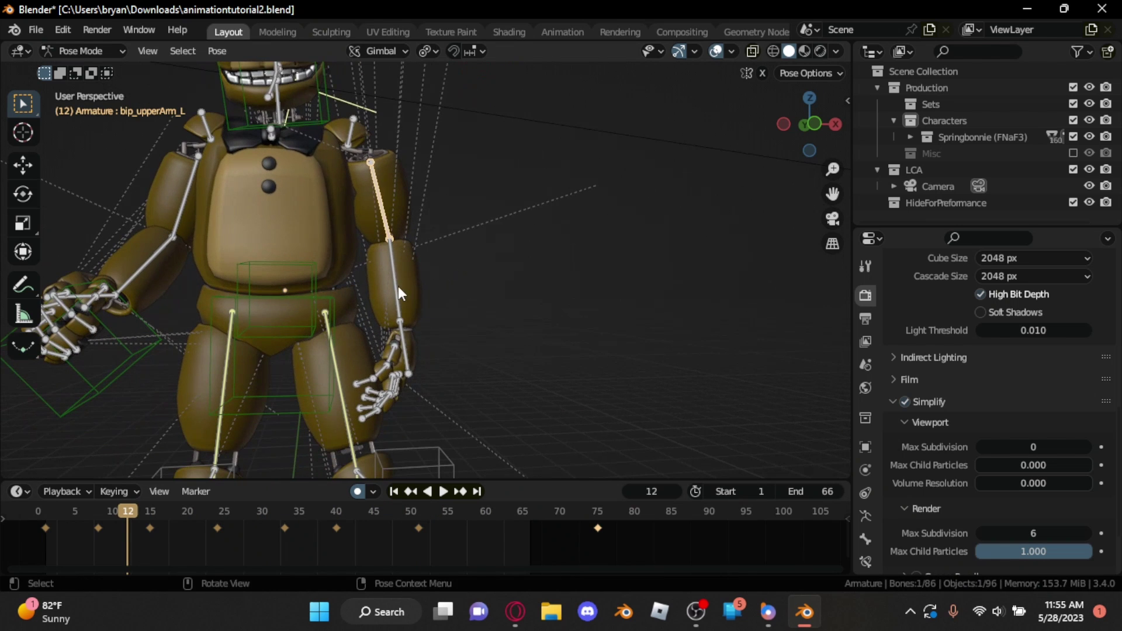
key("shift+Left")
key("space")
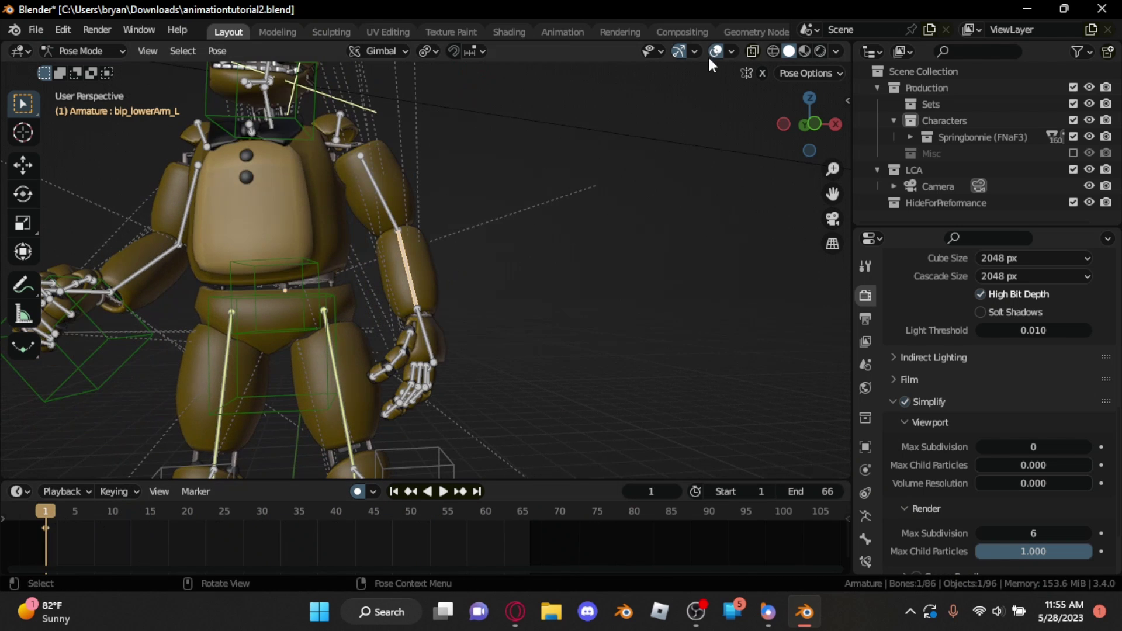
left_click(714, 51)
key("space")
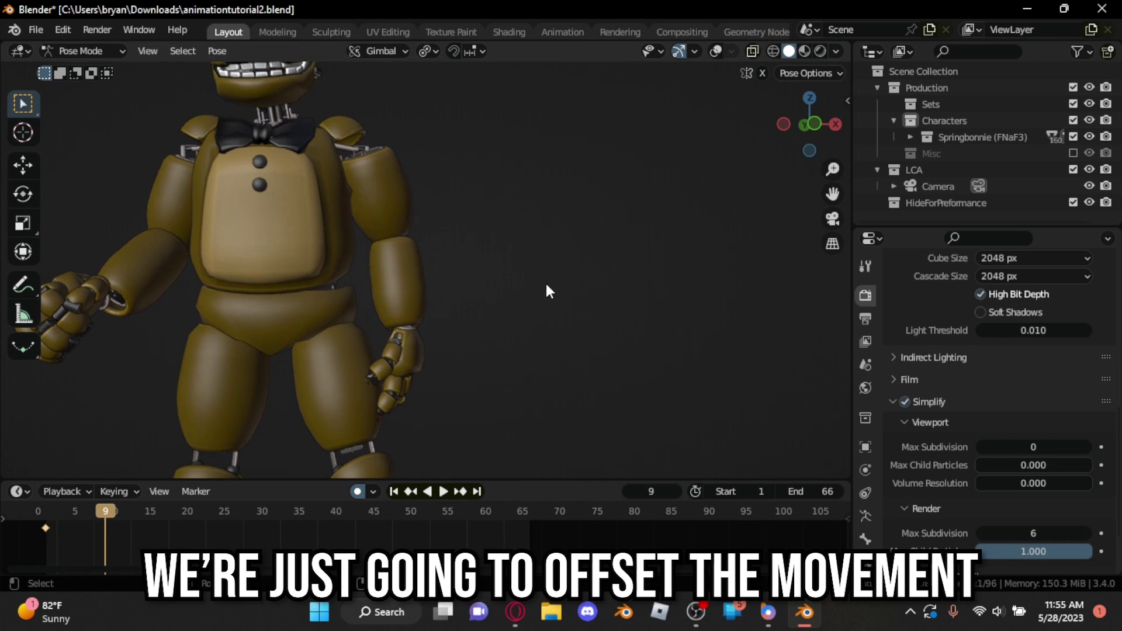
left_click(537, 271)
Step: Rotate the left lower arm bone at frames 14 and 23 to offset its movement from the upper arm
key("space")
key("r")
key("r")
left_click(500, 280)
key("space")
key("r")
left_click(518, 281)
Step: Advance to frame 32 and adjust the left lower arm bone with plain and trackball rotations
key("space")
key("space")
key("r")
left_click(528, 276)
key("r")
key("r")
left_click(532, 275)
Step: Keyframe further plain and trackball rotations of the left lower arm bone at frames 48 and 56
key("space")
key("space")
key("r")
left_click(530, 283)
key("r")
key("r")
left_click(594, 282)
Step: Rotate the left lower arm bone at frame 63 and play back the animation
key("space")
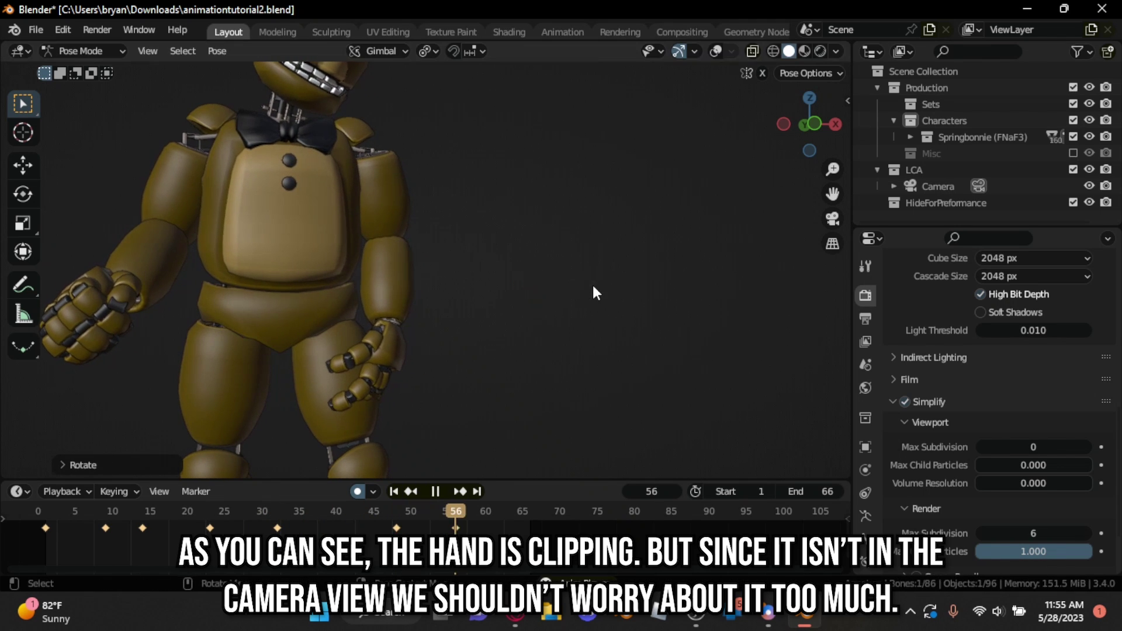
key("space")
key("r")
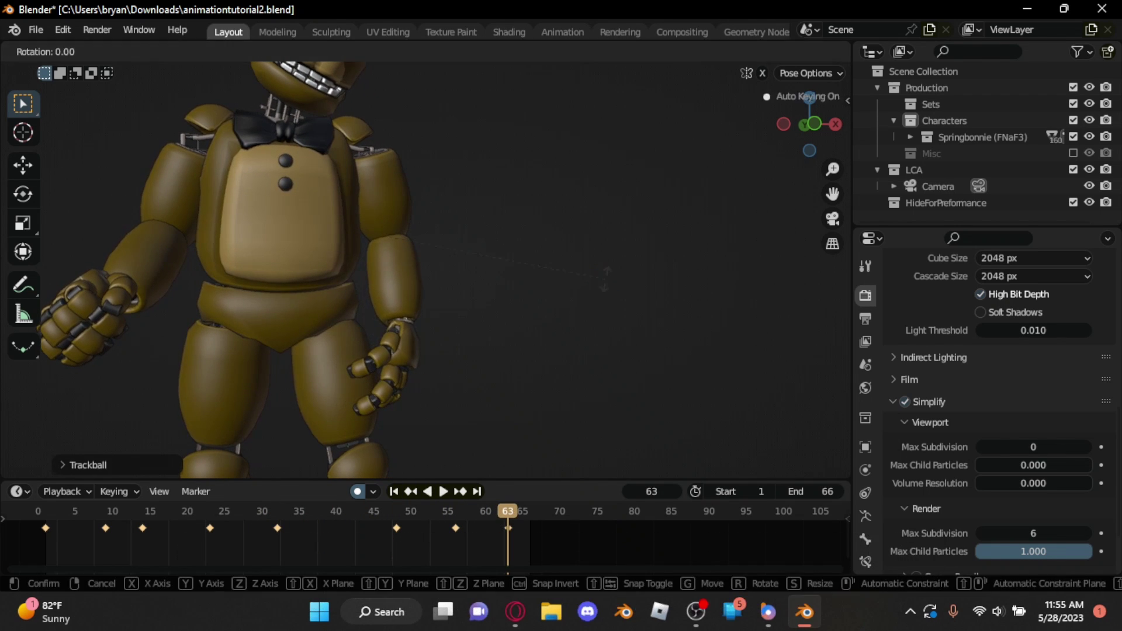
left_click(597, 270)
key("space")
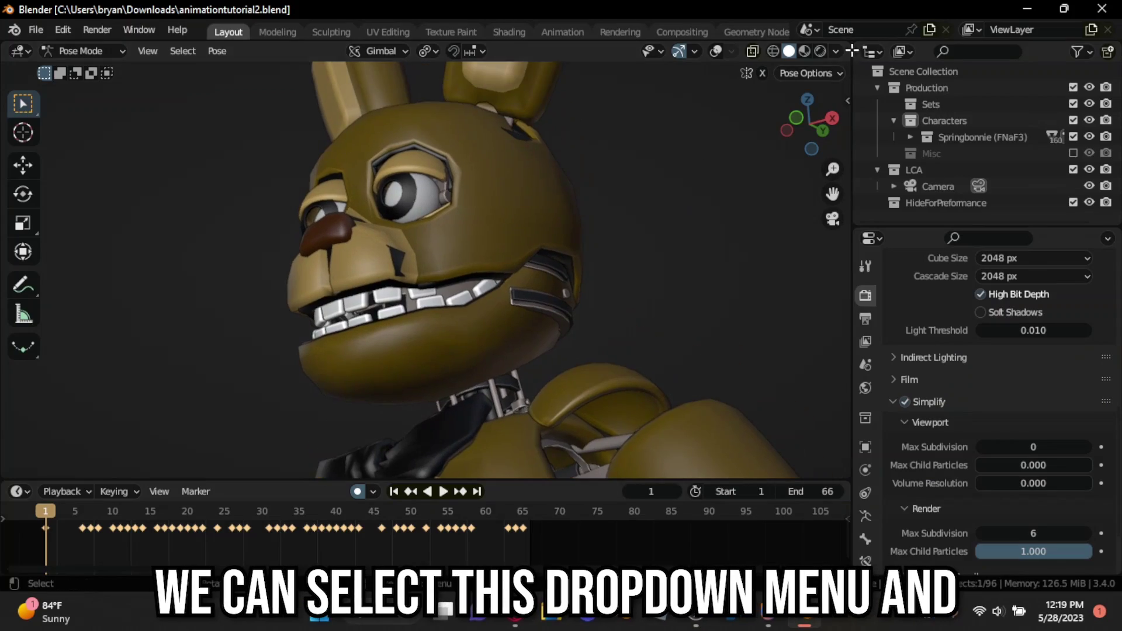
Step: Set the solid viewport shading color to Texture and show the viewport overlays
left_click(836, 51)
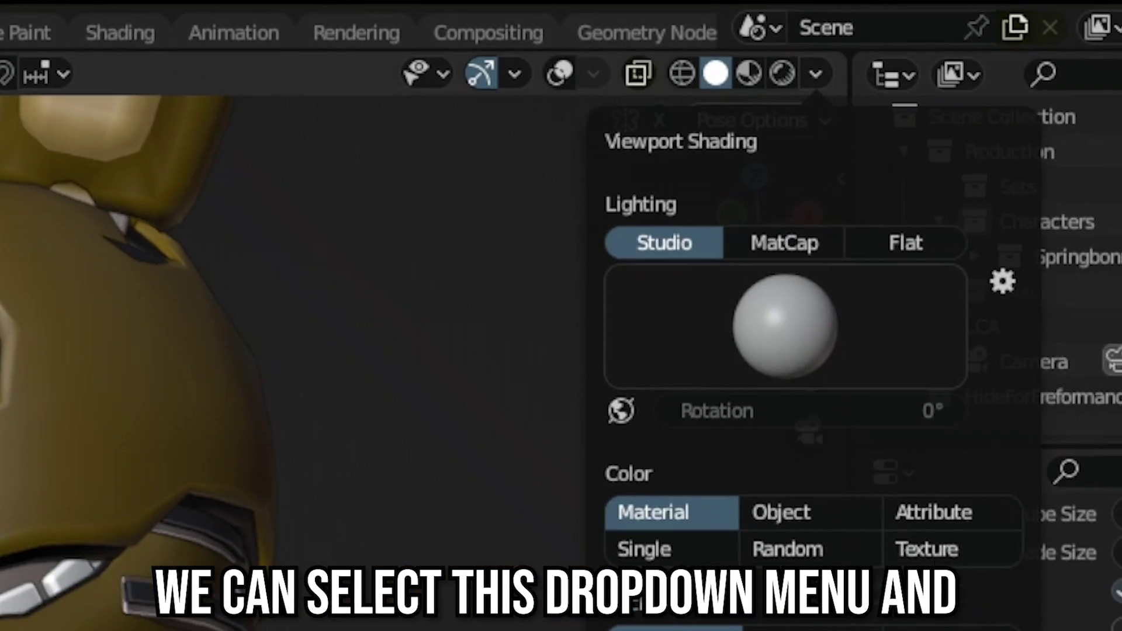
left_click(929, 549)
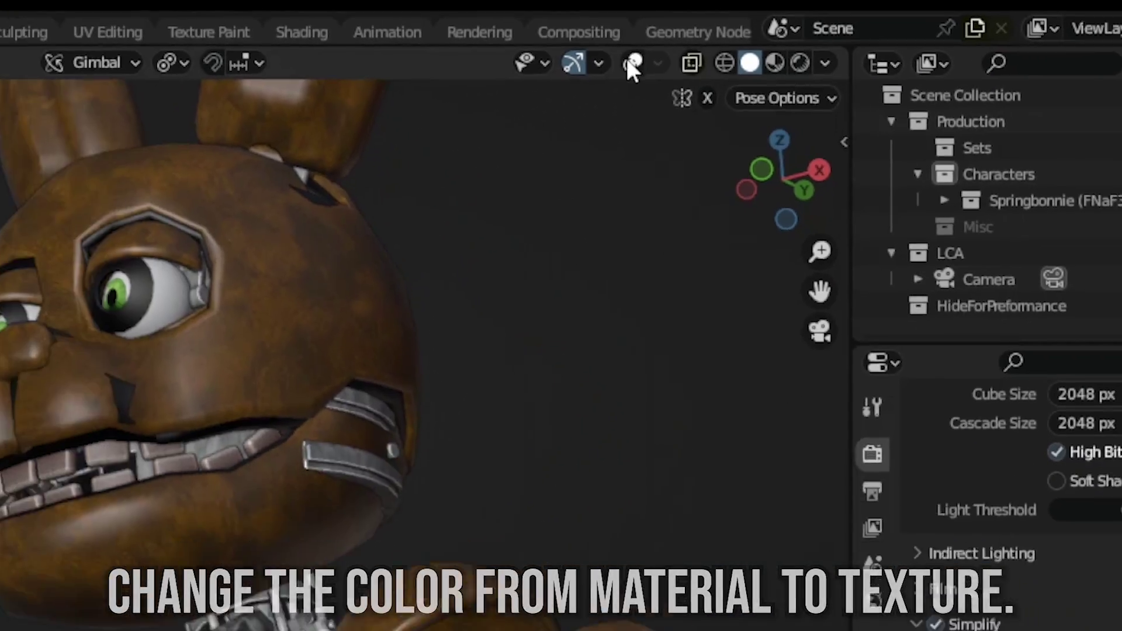
left_click(633, 63)
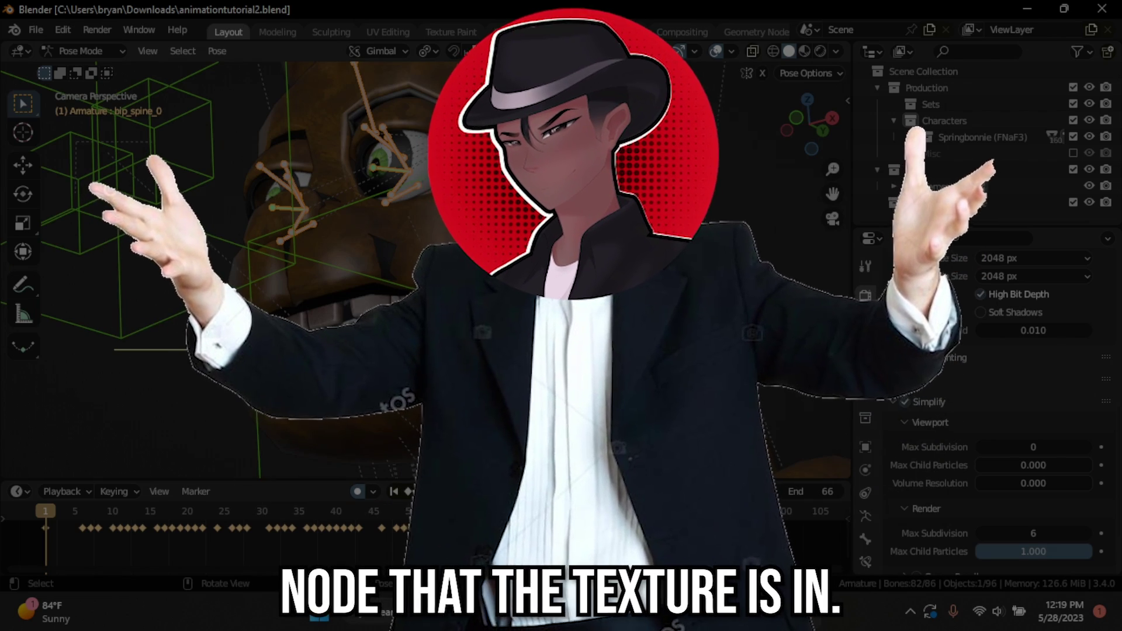
Step: Select the main eye target bone, advance to frame 8, hide the overlays and move the target
scroll(258, 183, "down", 3)
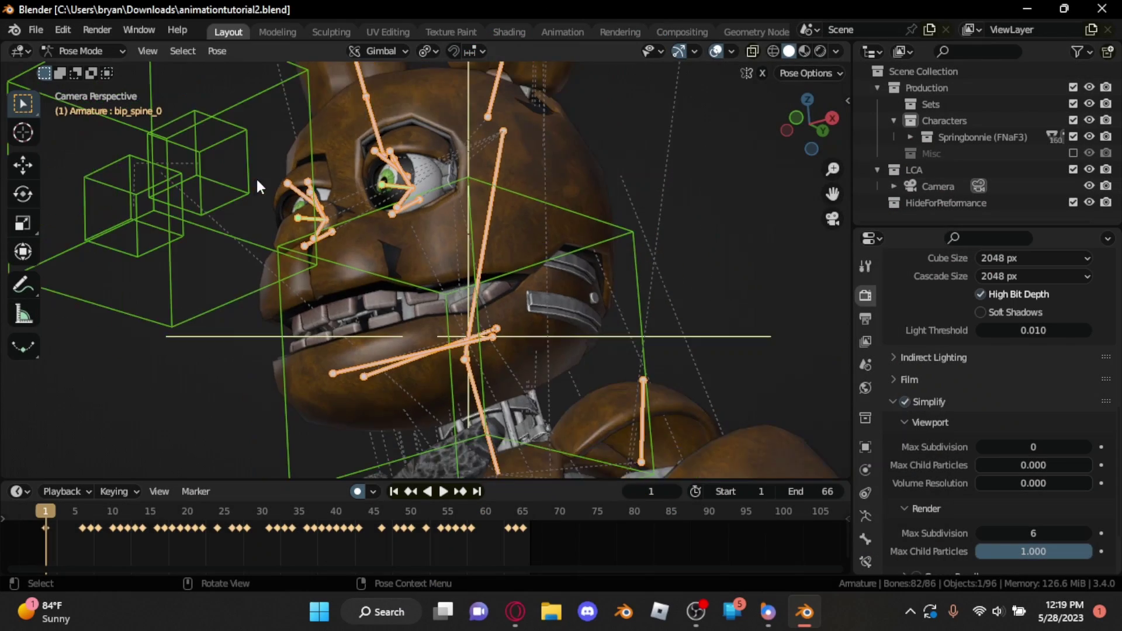
left_click(284, 114)
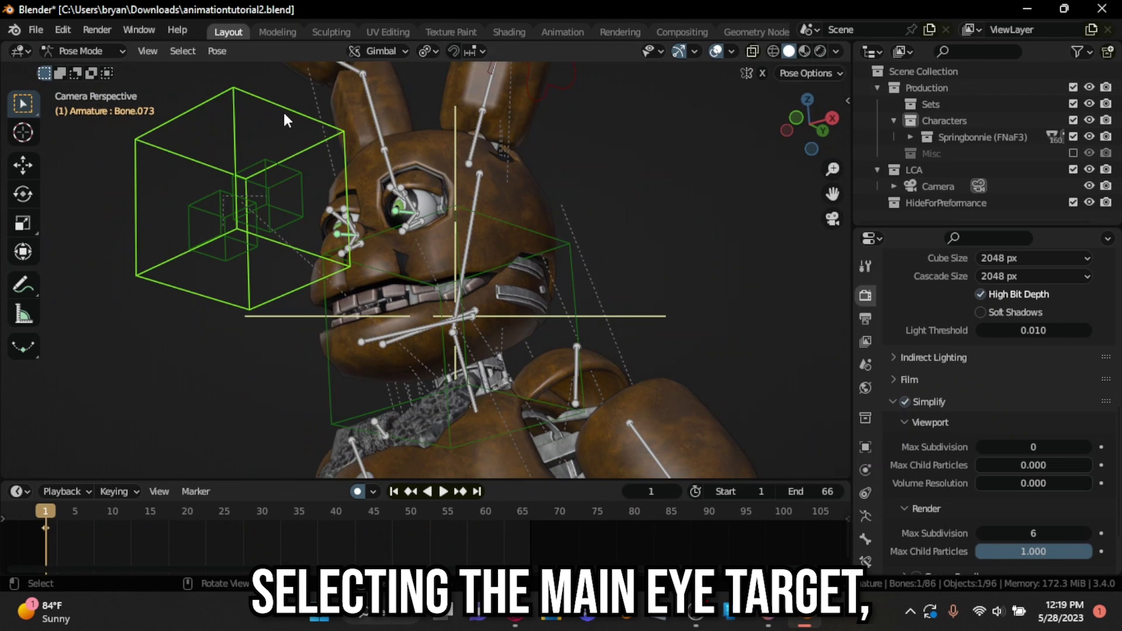
key("space")
key("space")
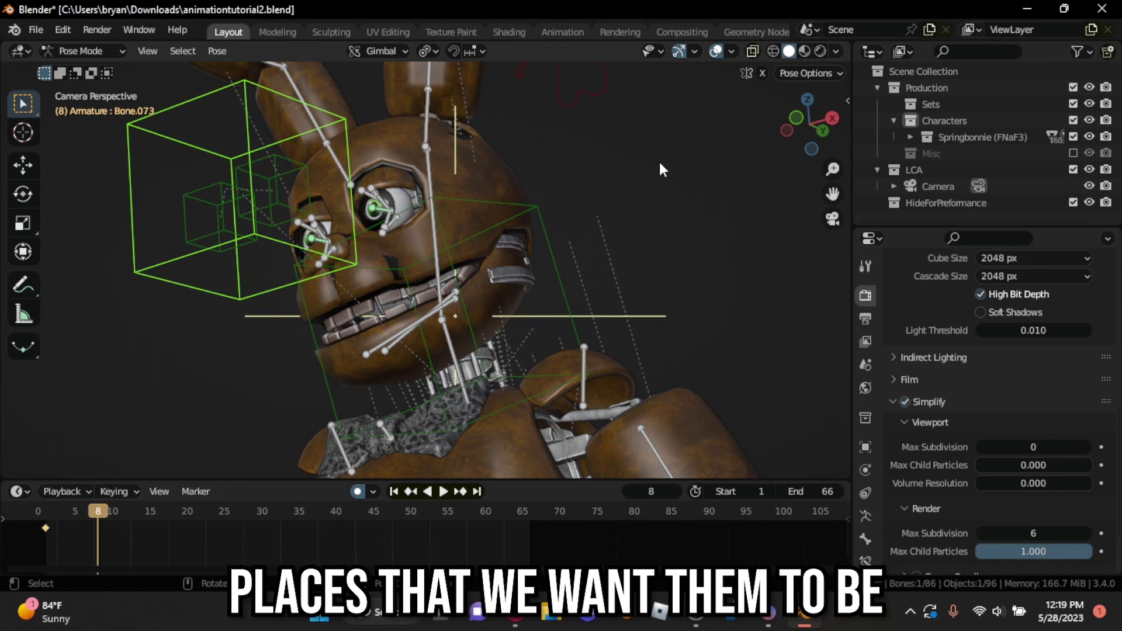
left_click(711, 50)
key("g")
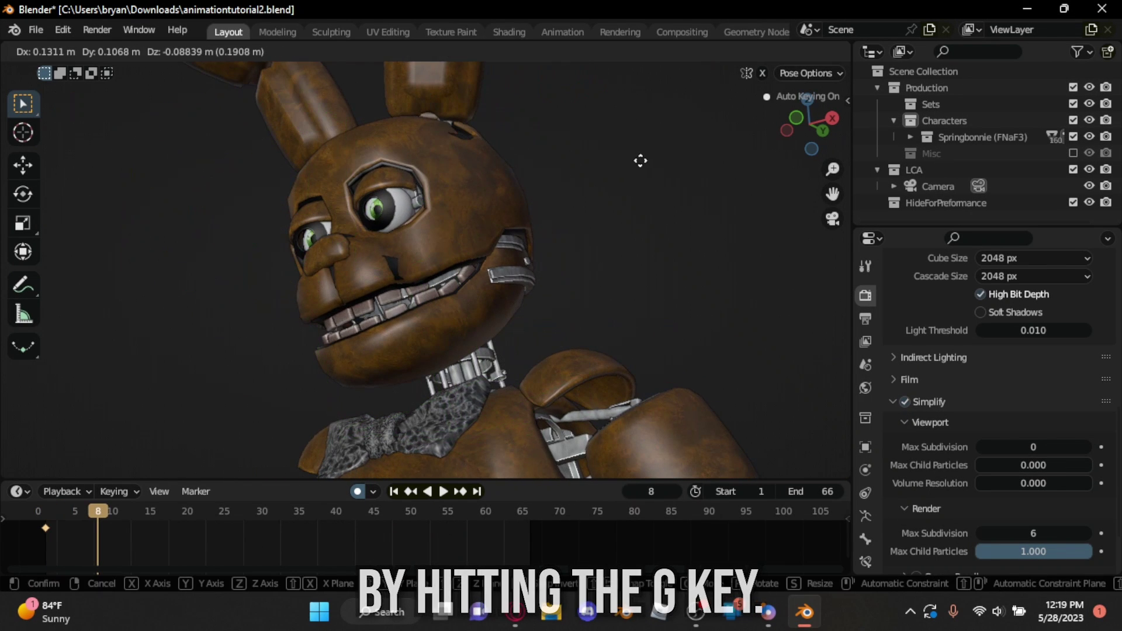
left_click(643, 163)
Step: Advance to frame 13 and move the main eye target to redirect the eyes
key("Right")
key("Right")
key("Right")
key("Right")
key("Right")
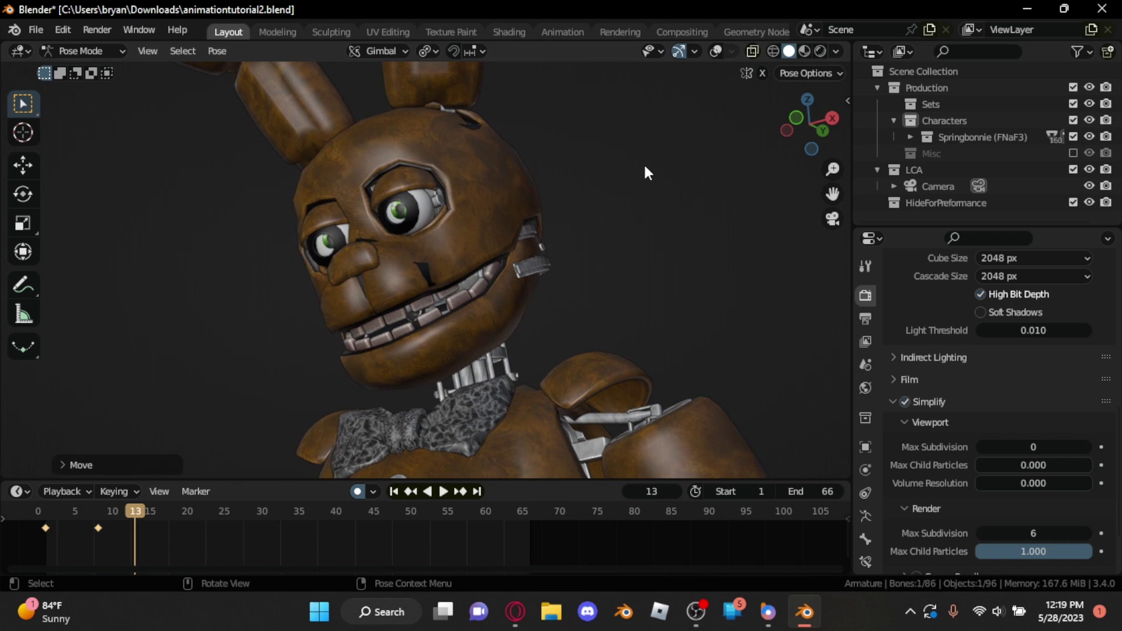
key("g")
left_click(652, 193)
Step: Advance to frame 25, show the overlays and move the main eye target
key("Right")
key("Right")
key("Right")
key("Right")
key("Right")
key("Right")
key("Right")
key("Right")
key("Right")
key("Right")
key("Right")
key("Right")
left_click(716, 52)
scroll(503, 222, "down", 2)
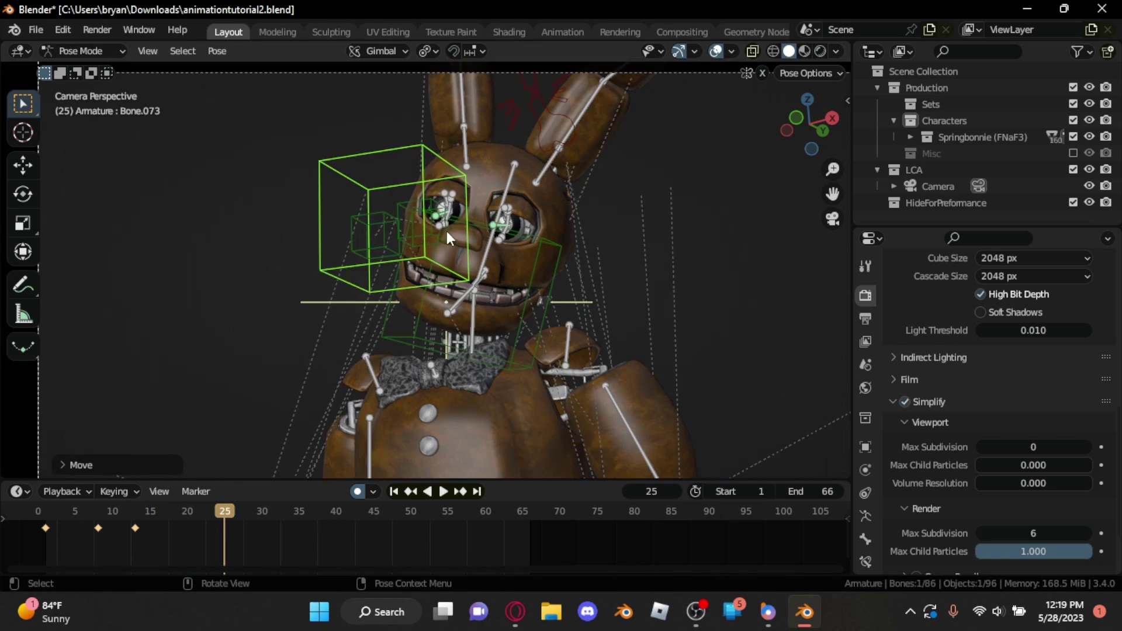
key("g")
left_click(528, 227)
Step: Leave the camera view, move the eye target along the Y axis at frame 25, and return to the camera view
left_click(832, 219)
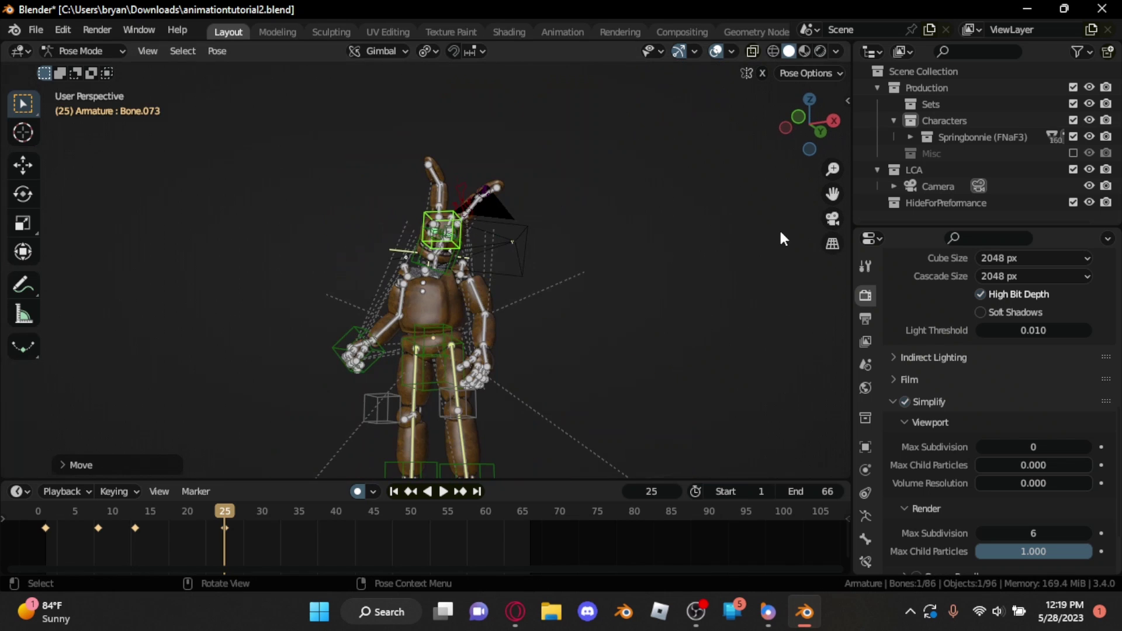
middle_click_drag(530, 235, 569, 320)
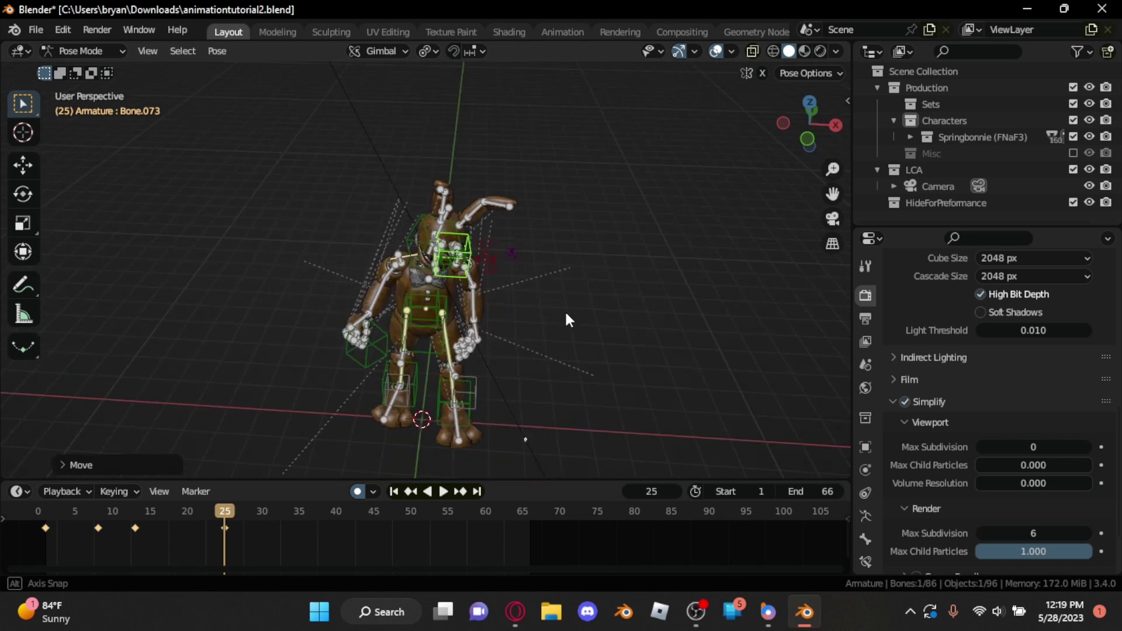
scroll(564, 315, "up", 5)
key("g")
key("y")
left_click(579, 376)
key("KP_0")
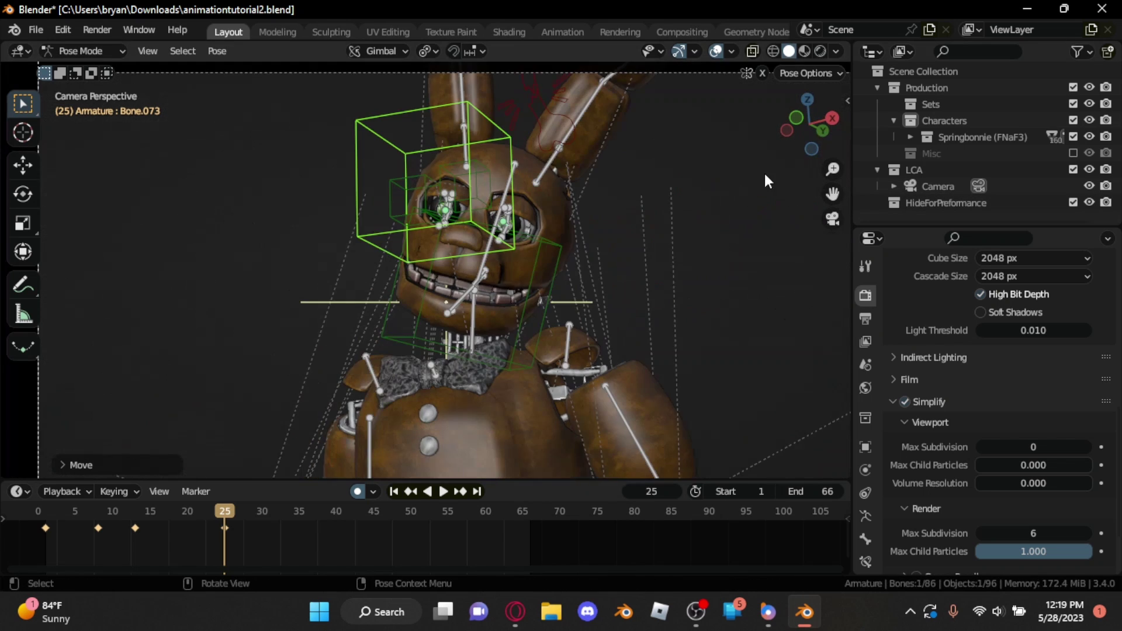
Step: Apply a plain and a trackball rotation to the main eye target at frame 25
left_click(716, 50)
key("r")
left_click(616, 288)
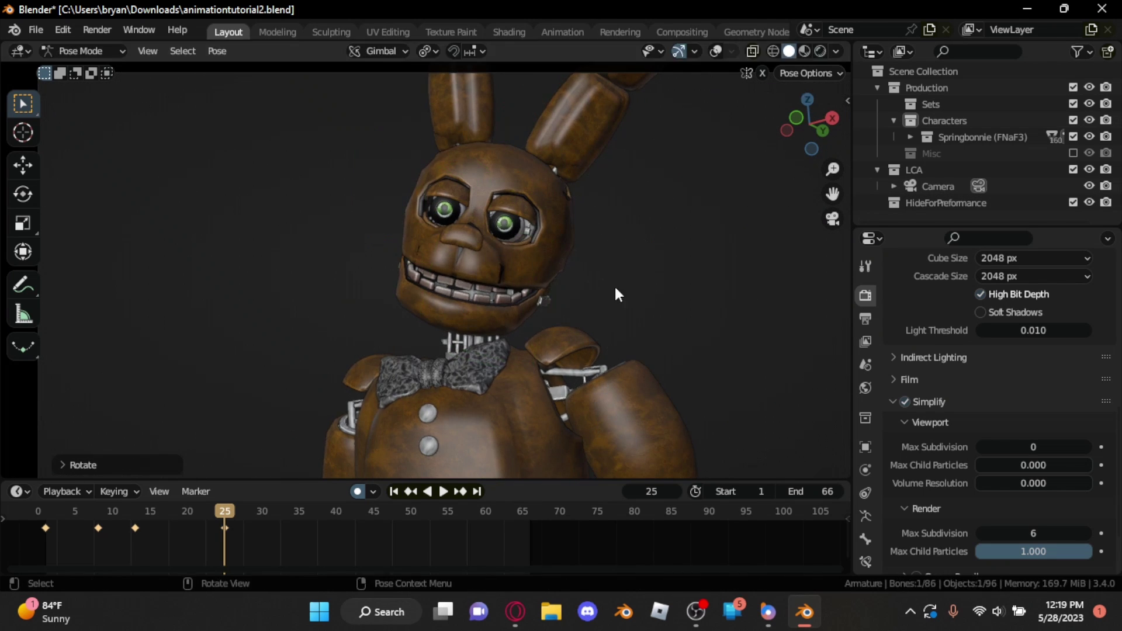
left_click(716, 51)
key("r")
key("r")
left_click(565, 155)
Step: Hide the overlays and reposition the main eye target at frame 25
left_click(715, 52)
scroll(584, 170, "up", 2)
key("g")
left_click(589, 182)
Step: Play forward to frame 31 and move the main eye target, refining its position with a second move
key("space")
key("space")
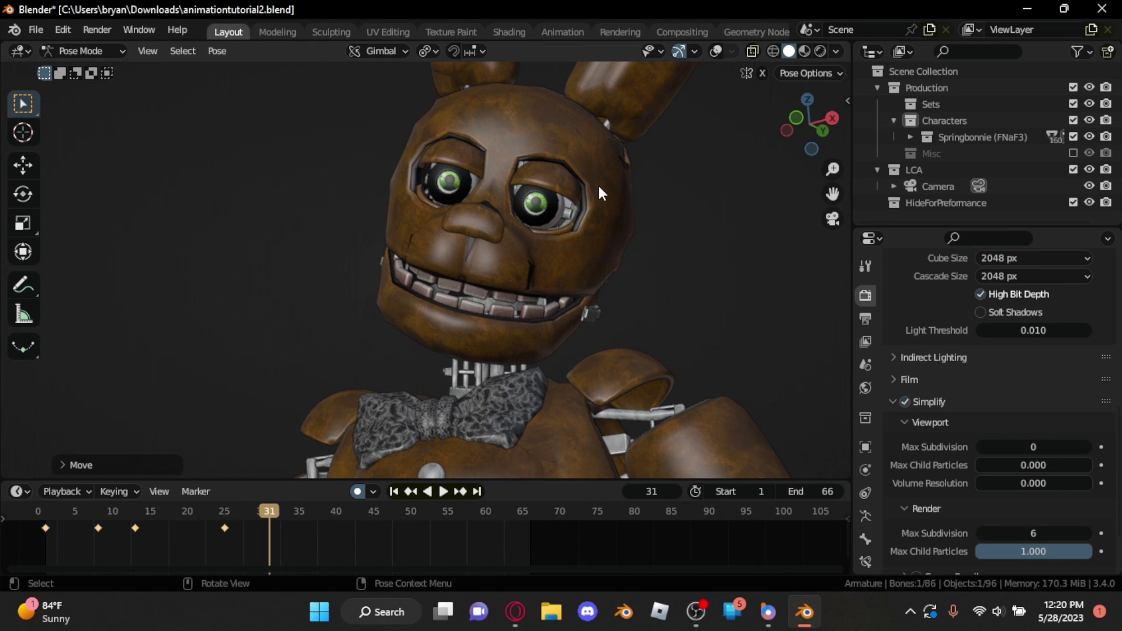
key("g")
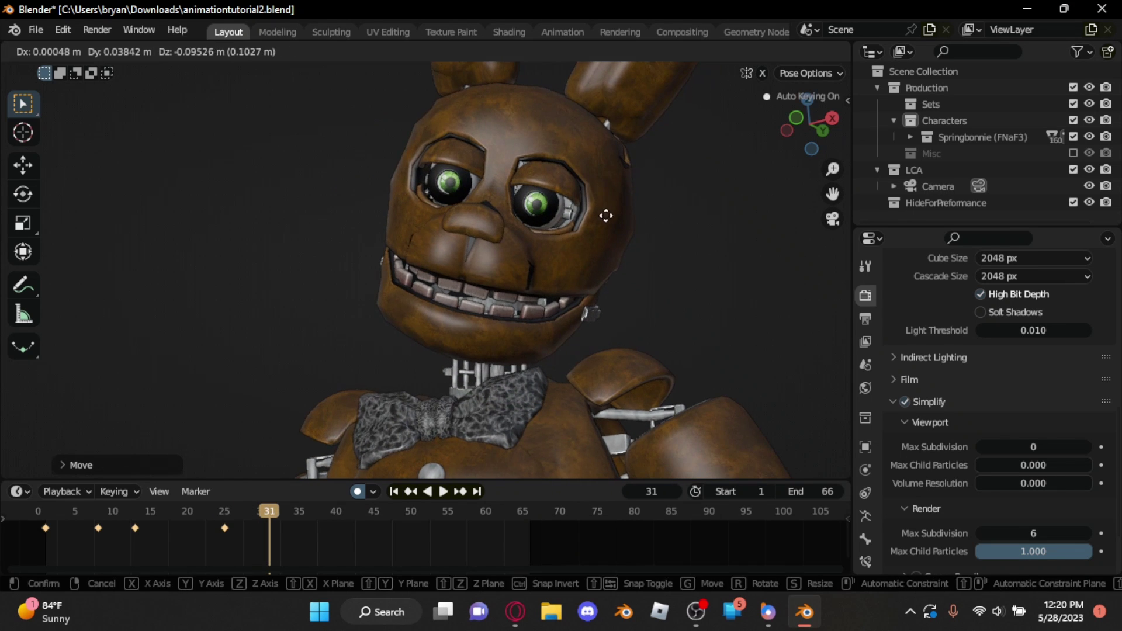
left_click(609, 213)
scroll(624, 209, "down", 3)
middle_click_drag(625, 209, 582, 180, "shift")
key("g")
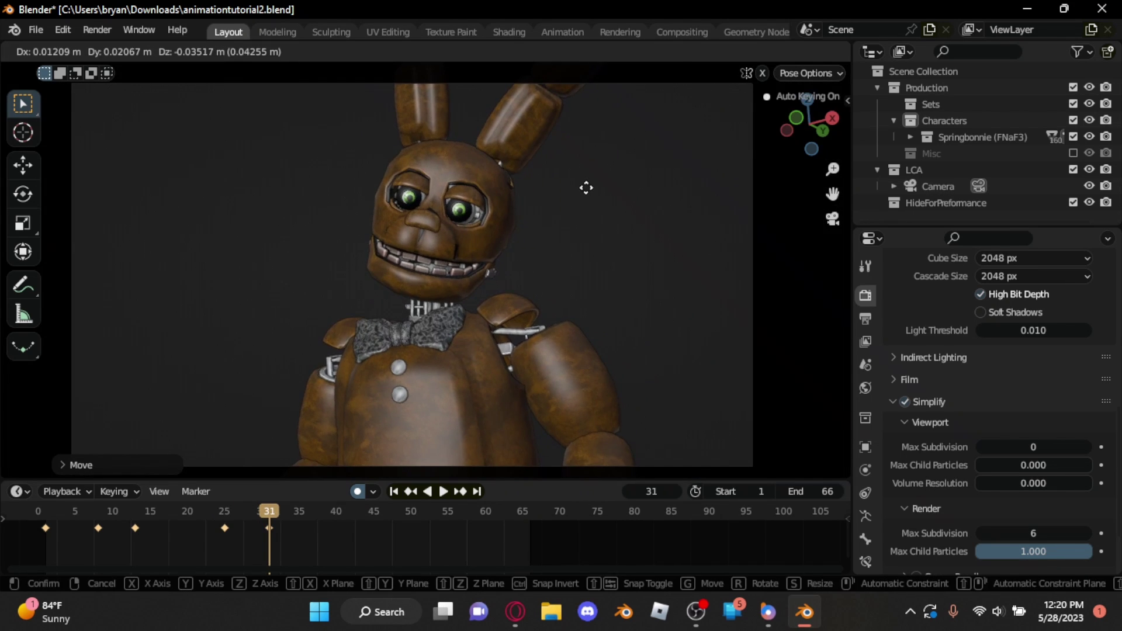
left_click(584, 185)
Step: Advance to frame 41 and move the main eye target
key("Right")
key("Right")
key("Right")
key("Right")
key("Right")
key("Right")
key("Right")
key("Right")
key("Right")
key("Right")
key("g")
left_click(575, 191)
Step: Advance to frame 53 and move the main eye target while checking the eyes up close
key("Right")
key("Right")
key("Right")
key("Right")
key("Right")
key("Right")
key("Right")
key("Right")
key("Right")
key("Right")
key("Right")
key("Right")
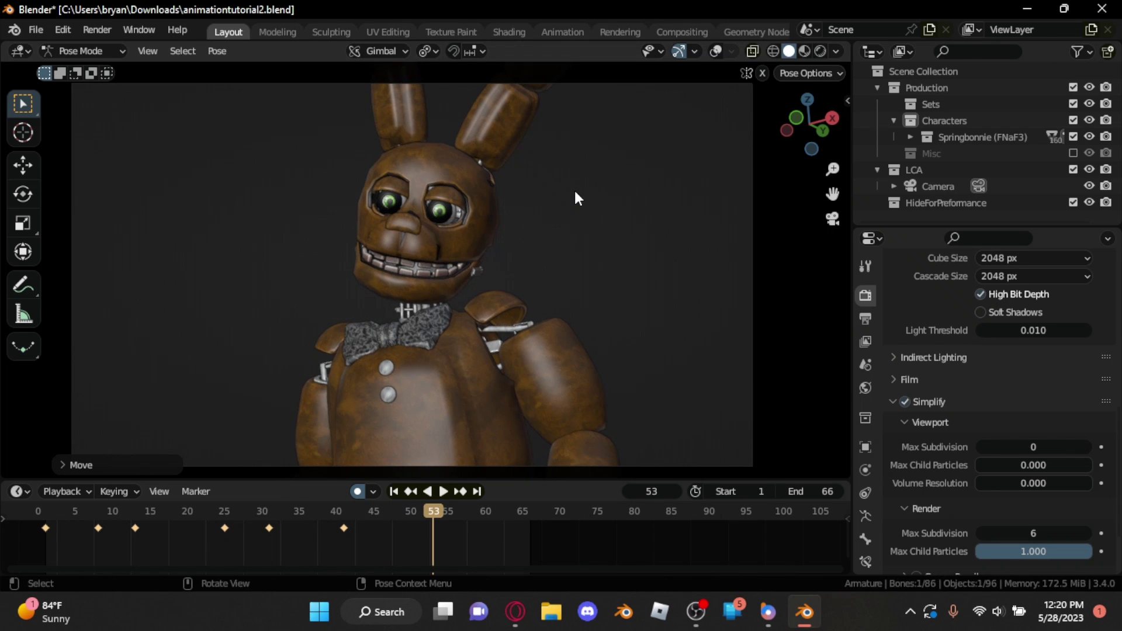
key("g")
scroll(585, 187, "up", 4)
left_click(612, 193)
scroll(613, 188, "down", 4)
Step: Advance to frame 62 and insert a keyframe for the main eye target
key("Right")
key("Right")
key("Right")
key("Right")
key("Right")
key("Right")
key("Right")
key("Right")
key("Right")
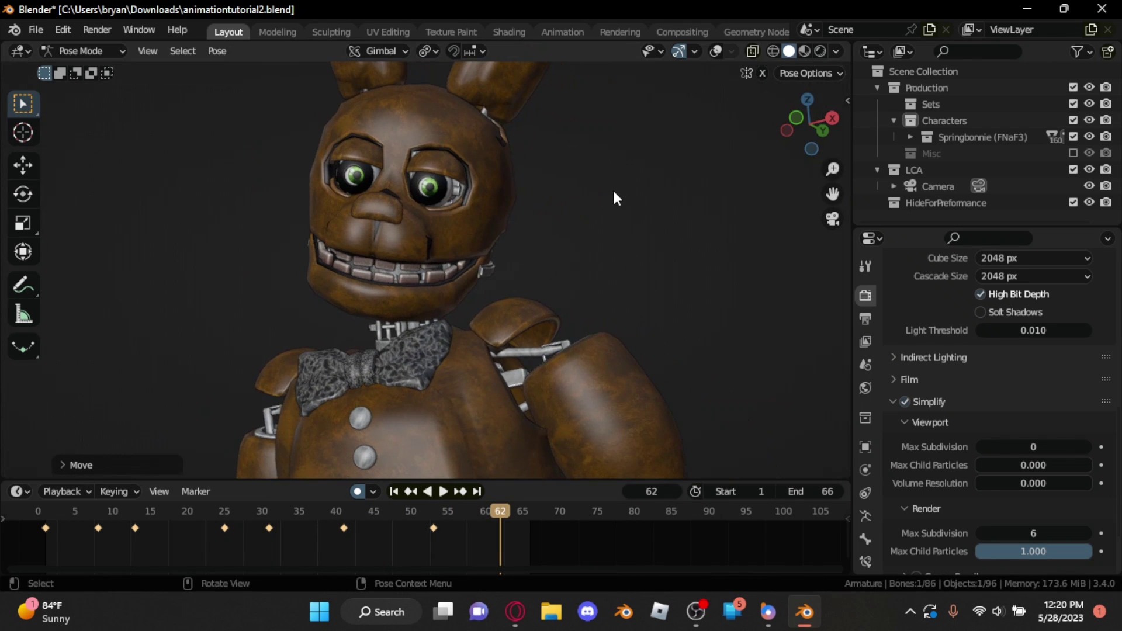
key("i")
left_click(556, 257)
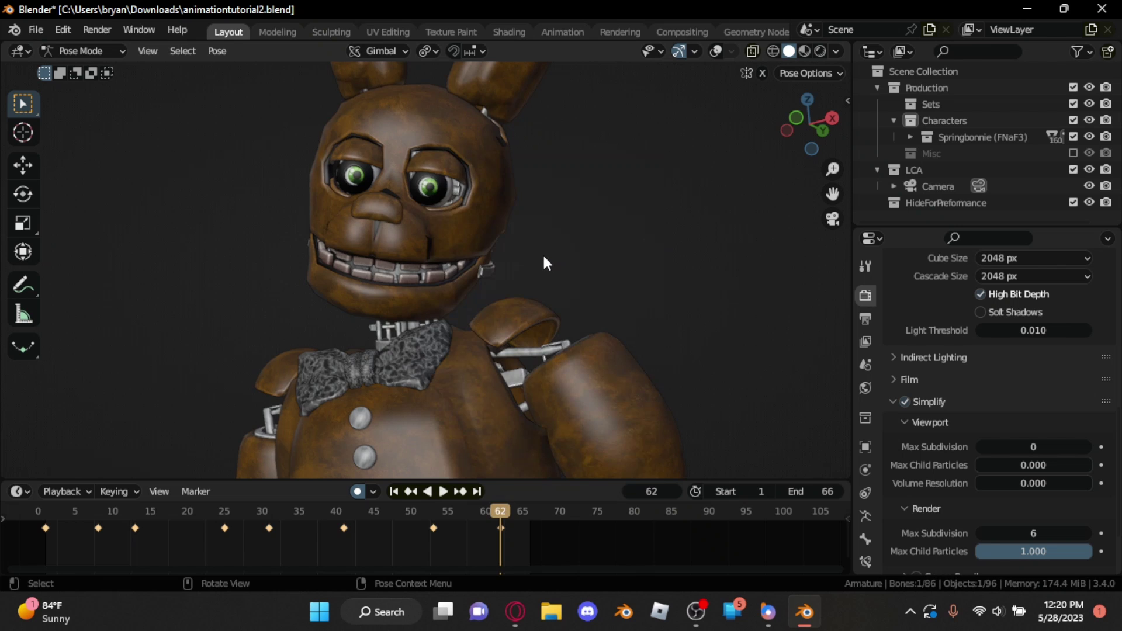
Step: Advance to frame 65 and move the main eye target
key("Right")
key("Right")
key("Right")
key("g")
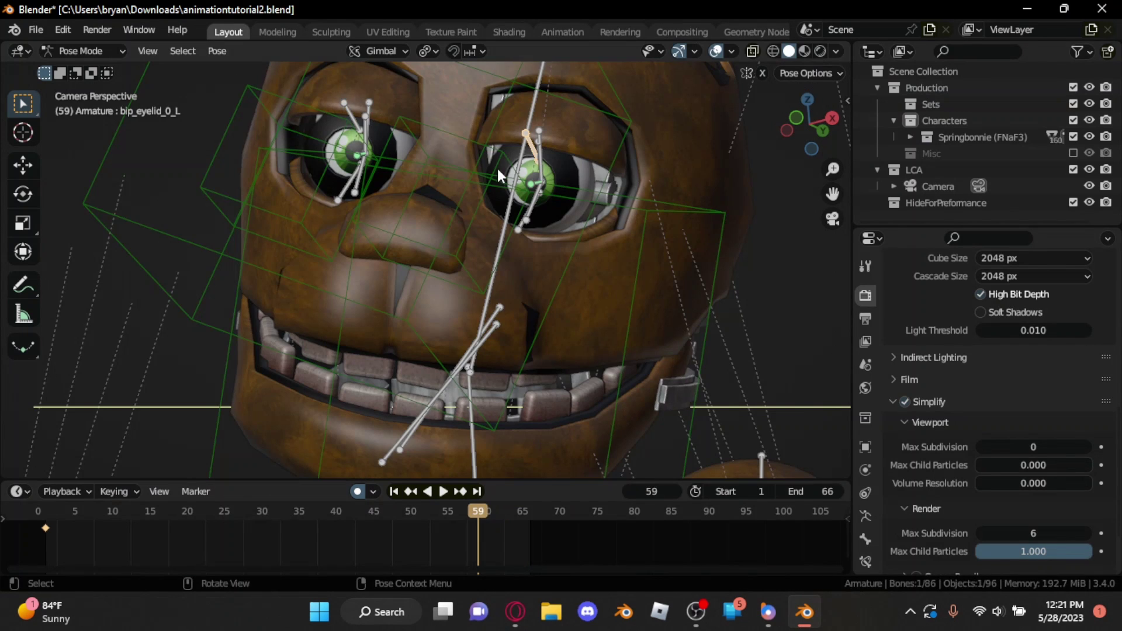
Step: Return to frame 1, hide the overlays and rotate both upper eyelid bones about the gimbal X axis
left_click(48, 513)
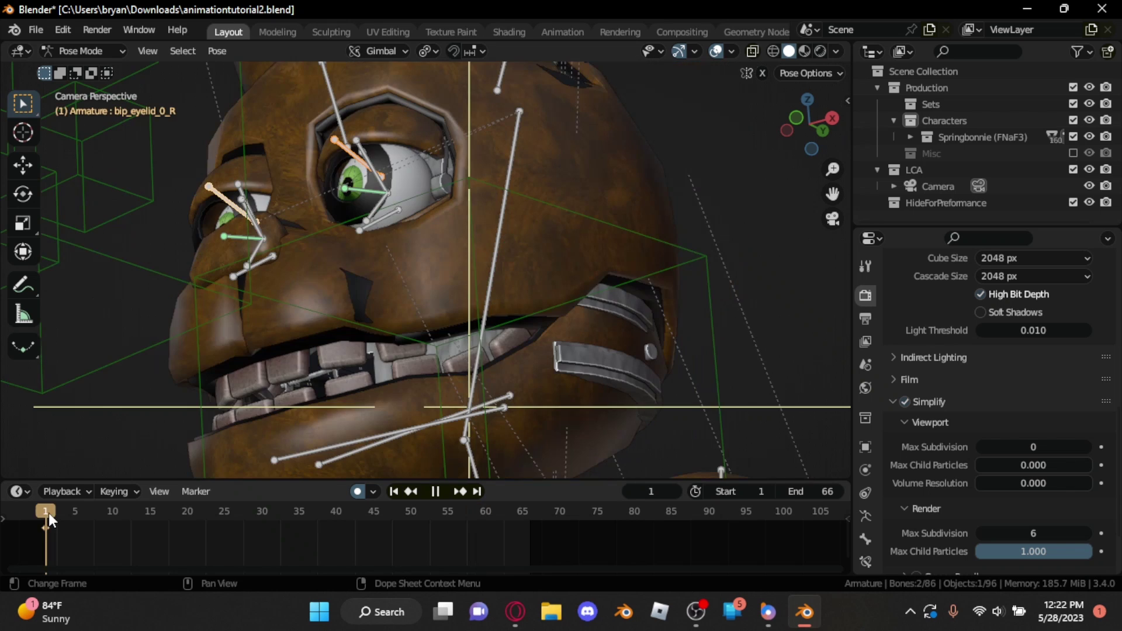
left_click(716, 51)
key("r")
key("x")
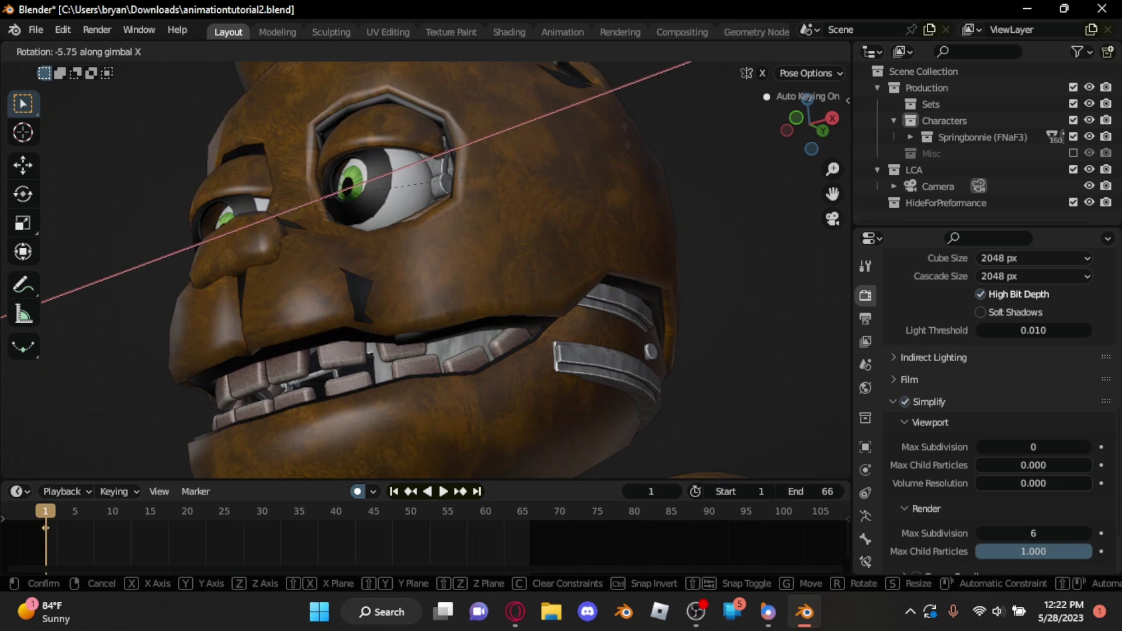
left_click(619, 129)
Step: Advance to frame 5 and rotate both upper eyelid bones about the gimbal X axis
key("Right")
key("Right")
key("Right")
key("Right")
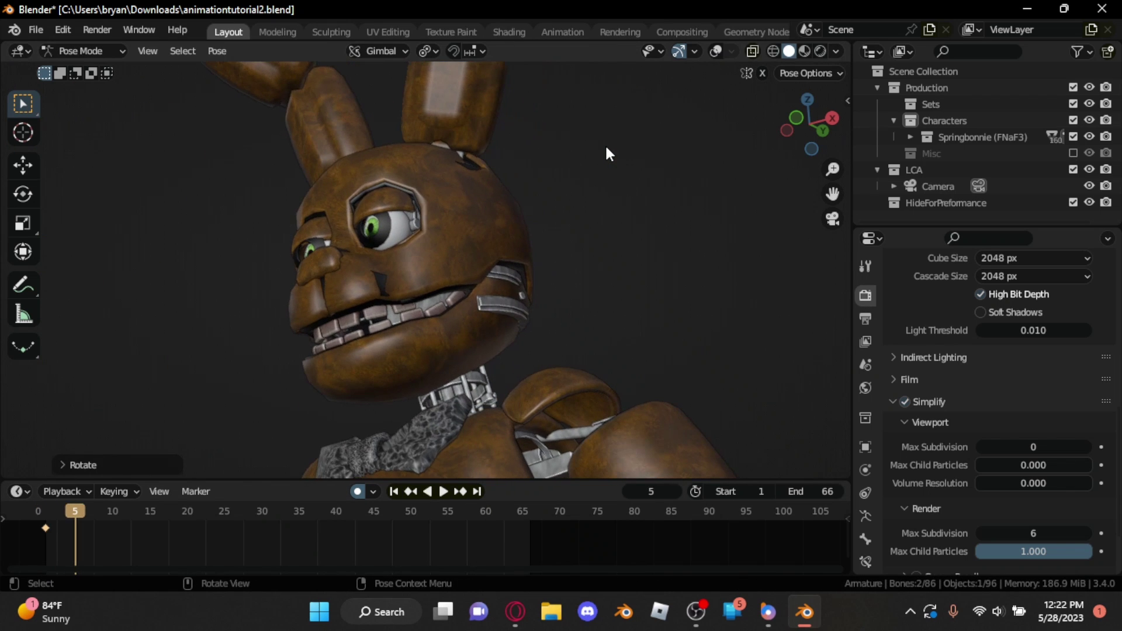
key("r")
key("x")
left_click(605, 122)
Step: Advance to frame 11 and rotate both upper eyelid bones about the gimbal X axis
key("Right")
key("Right")
key("Right")
key("Right")
key("Right")
key("Right")
key("r")
key("x")
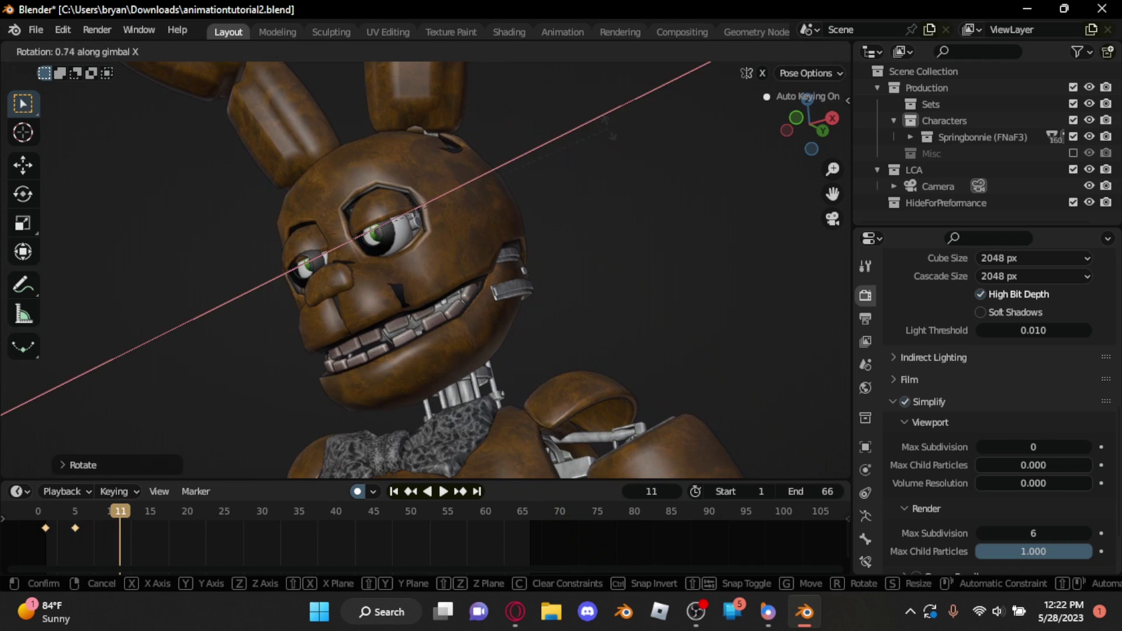
left_click(612, 162)
Step: Advance to frame 17 and rotate both upper eyelid bones about the gimbal X axis
key("Right")
key("Right")
key("Right")
key("Right")
key("Right")
key("Right")
key("r")
key("x")
left_click(597, 228)
Step: Advance to frame 25 and rotate both upper eyelid bones about the gimbal X axis
key("Right")
key("Right")
key("Right")
key("Right")
key("Right")
key("Right")
key("Right")
key("Right")
key("r")
key("x")
left_click(668, 253)
Step: Advance to frame 30 and rotate both upper eyelid bones about the gimbal X axis
key("Right")
key("Right")
key("Right")
key("Right")
key("Right")
key("r")
key("x")
left_click(676, 232)
Step: Advance to frame 37 and rotate both upper eyelid bones about the gimbal X axis
key("Right")
key("Right")
key("Right")
key("Right")
key("Right")
key("Right")
key("Right")
key("r")
key("x")
left_click(681, 212)
Step: Advance to frame 45 and rotate both upper eyelid bones about the gimbal X axis
key("Right")
key("Right")
key("Right")
key("Right")
key("Right")
key("Right")
key("Right")
key("Right")
key("r")
key("x")
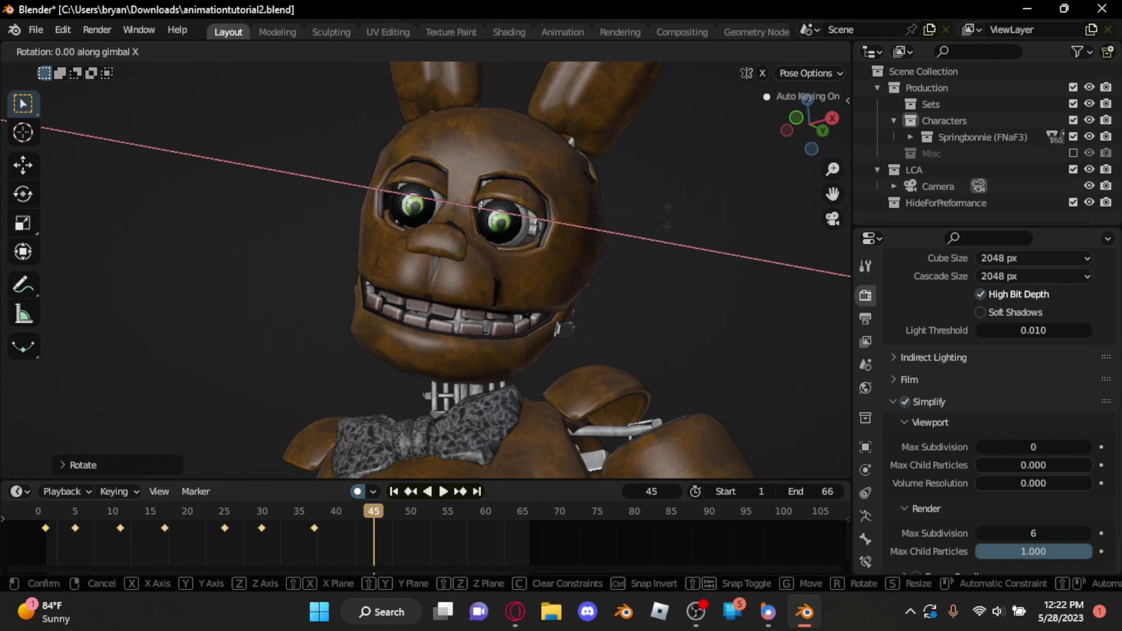
left_click(664, 162)
Step: Advance to frame 55 and rotate both upper eyelid bones about the gimbal X axis
key("Right")
key("Right")
key("Right")
key("Right")
key("Right")
key("Right")
key("Right")
key("Right")
key("Right")
key("Right")
key("r")
key("x")
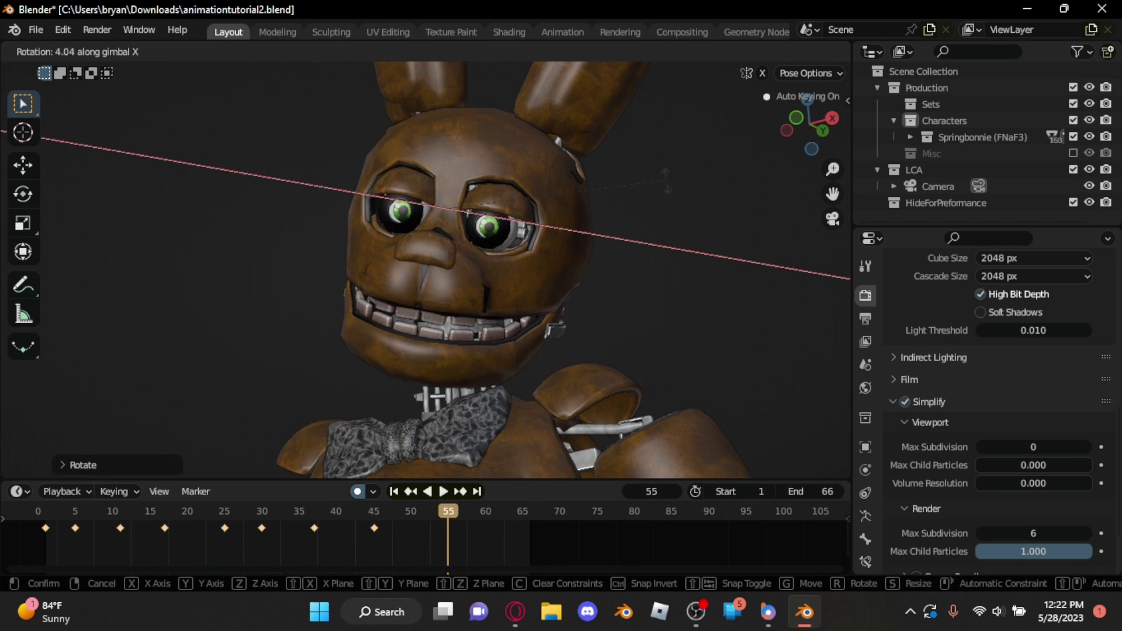
left_click(670, 190)
Step: Play back the eyelid animation and rotate both upper eyelid bones about the gimbal X axis at frame 50
key("space")
key("space")
left_click_drag(320, 513, 376, 516)
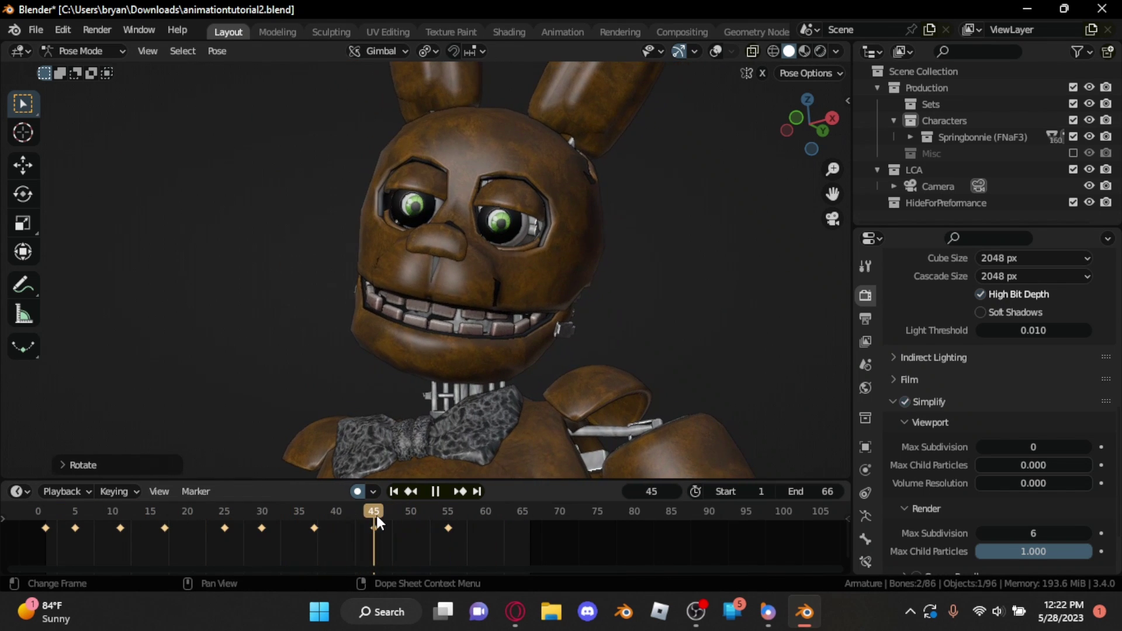
key("r")
key("x")
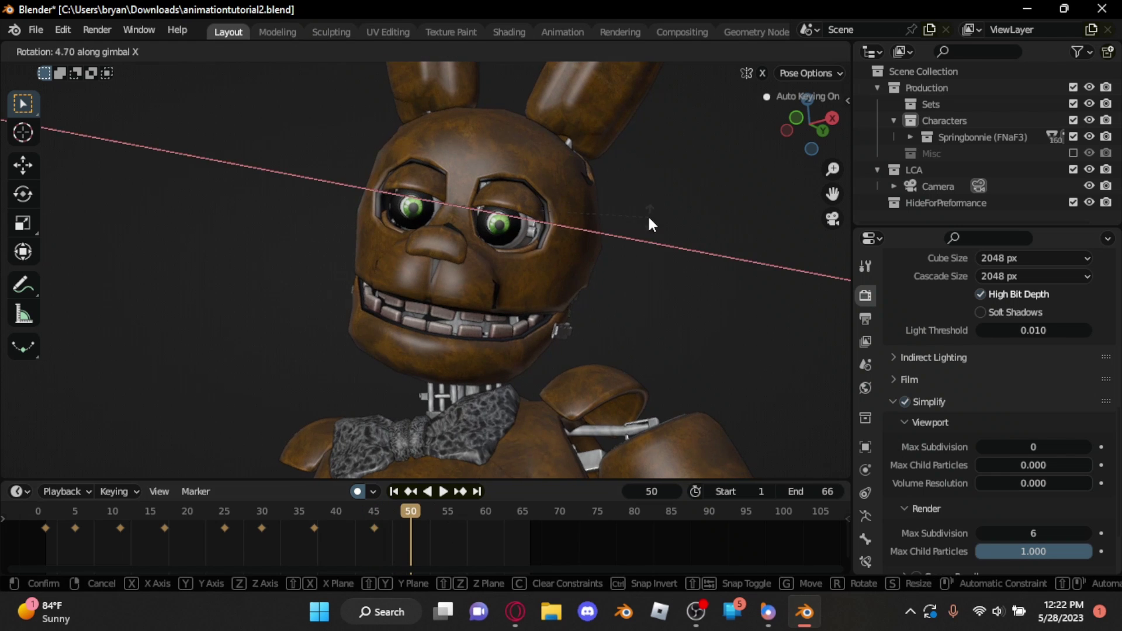
Step: Copy the eyelid keyframe from frame 45 to frame 54 and preview the animation from frame 37
left_click(376, 514)
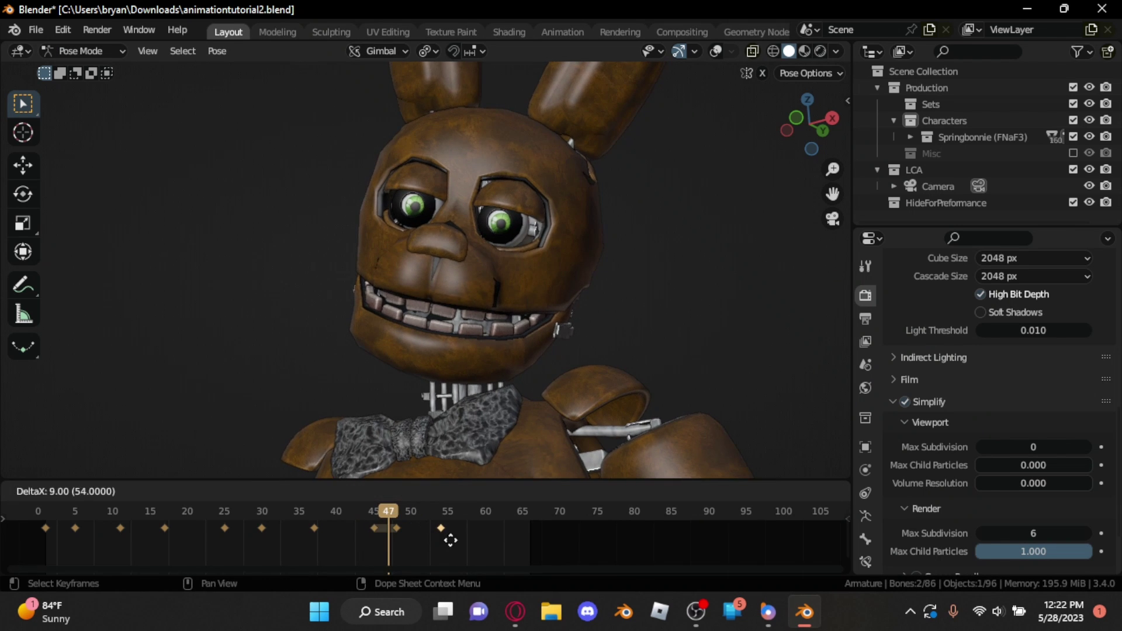
left_click(449, 540)
left_click(314, 513)
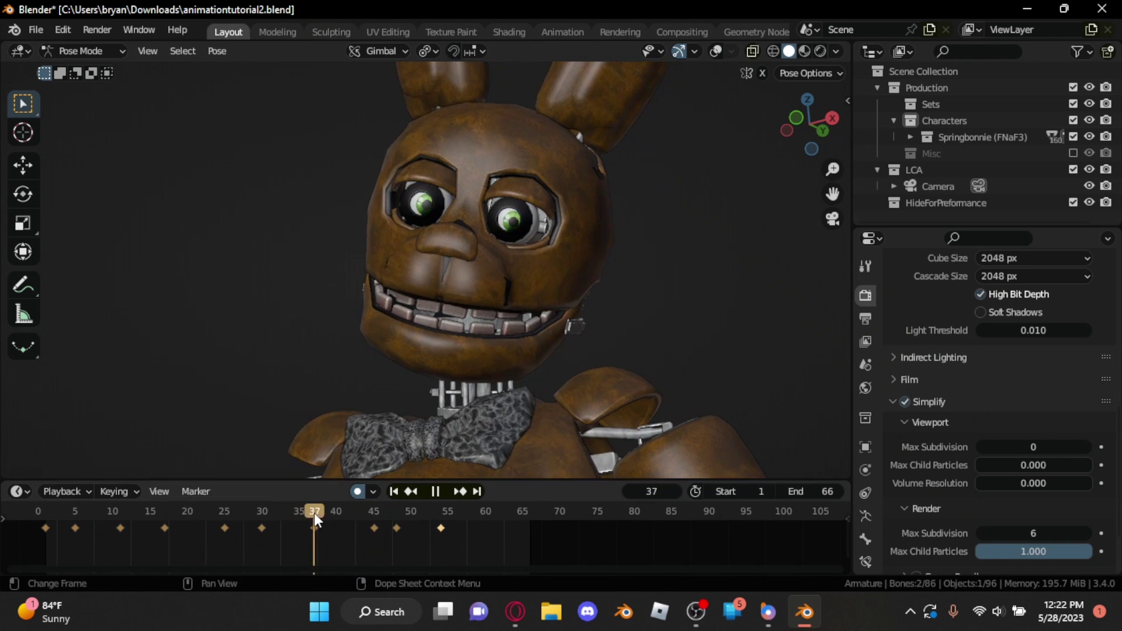
key("space")
key("space")
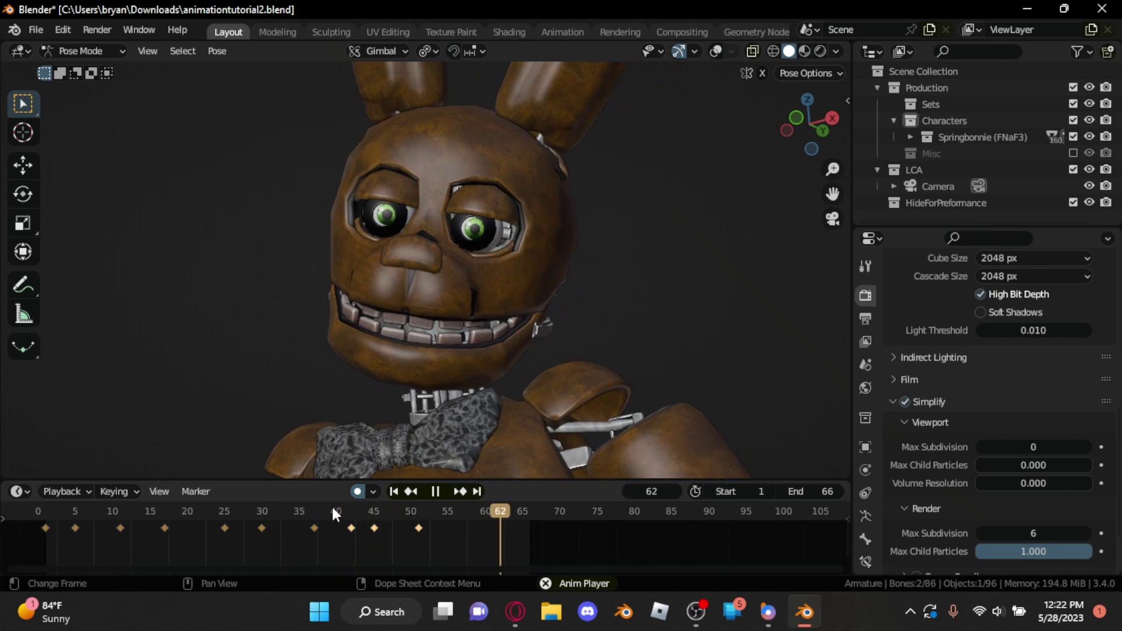
Step: Shift the last three eyelid keyframes to frames 40, 42 and 49 and play back the animation
left_click(322, 516)
key("space")
key("g")
left_click(418, 536)
left_click(355, 531)
key("g")
left_click(355, 531)
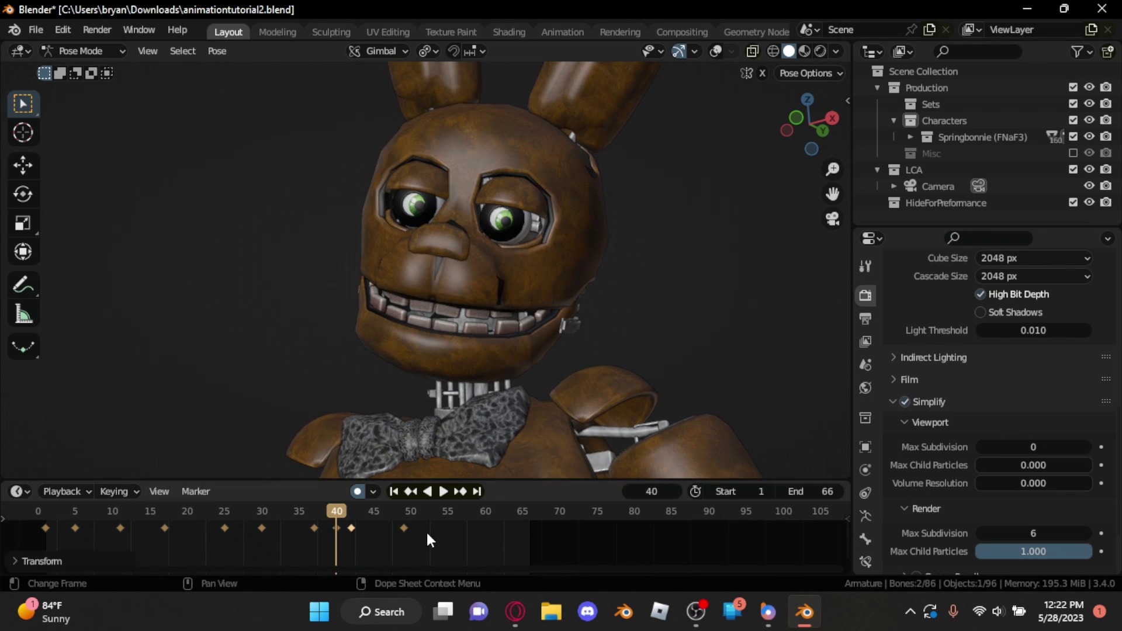
key("space")
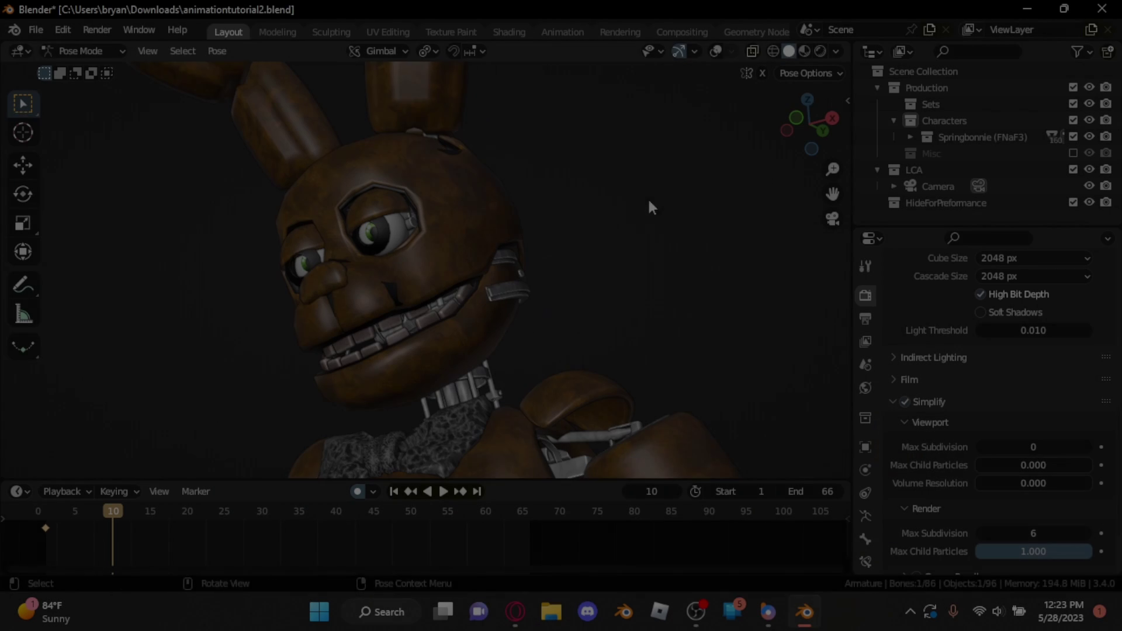
Step: Rotate the jaw bone slightly about the gimbal X axis at frame 10
key("r")
key("x")
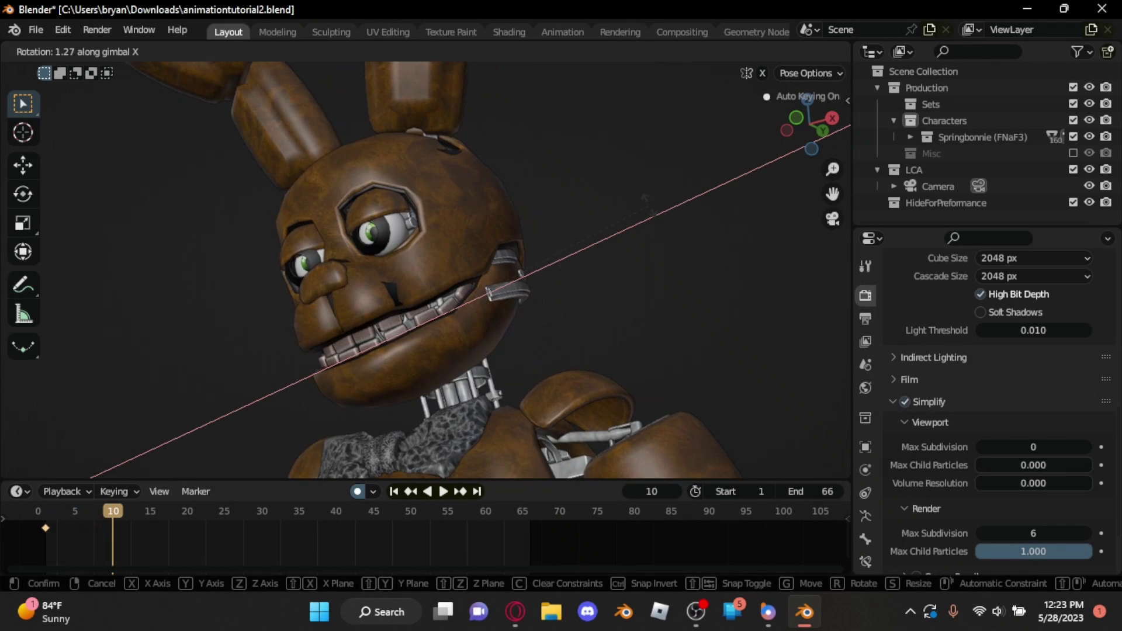
left_click(649, 206)
Step: Advance to frame 17 and rotate the jaw bone about the gimbal X axis
key("Right")
key("Right")
key("Right")
key("Right")
key("Right")
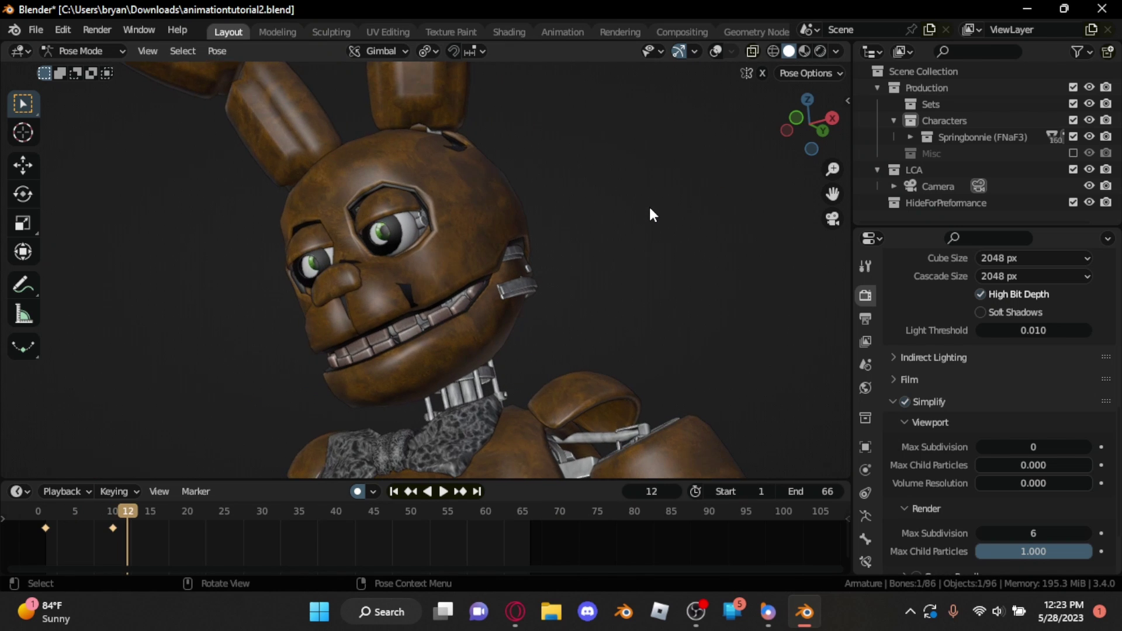
key("Right")
key("Right")
key("x")
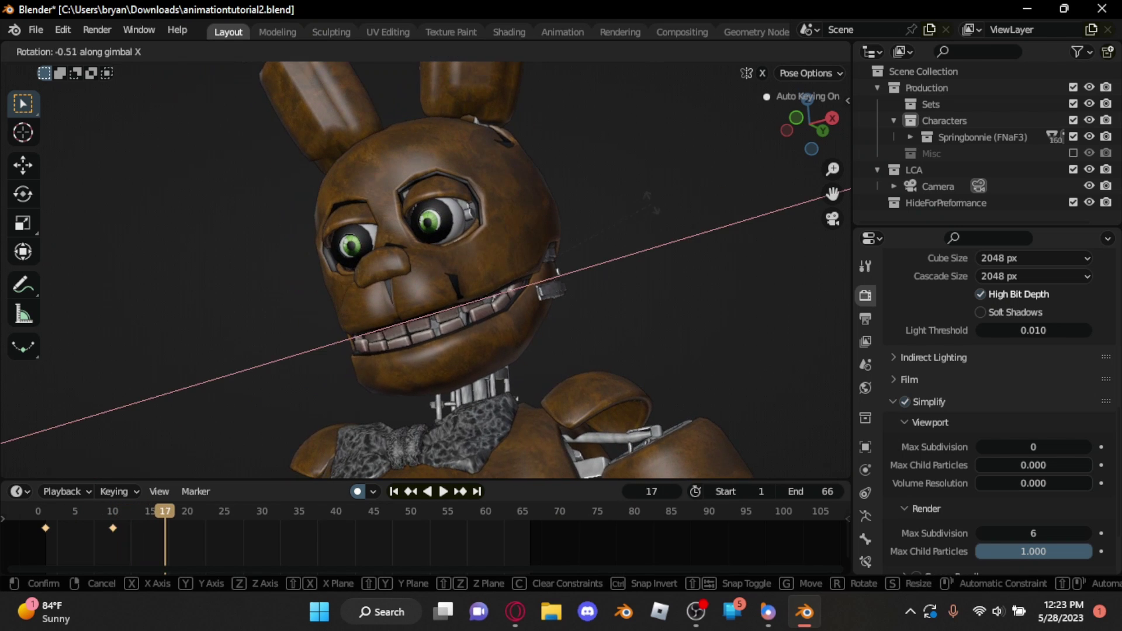
left_click(651, 196)
Step: Advance to frame 22 and rotate the jaw bone about the gimbal X axis
key("Right")
key("Right")
key("Right")
key("Right")
key("Right")
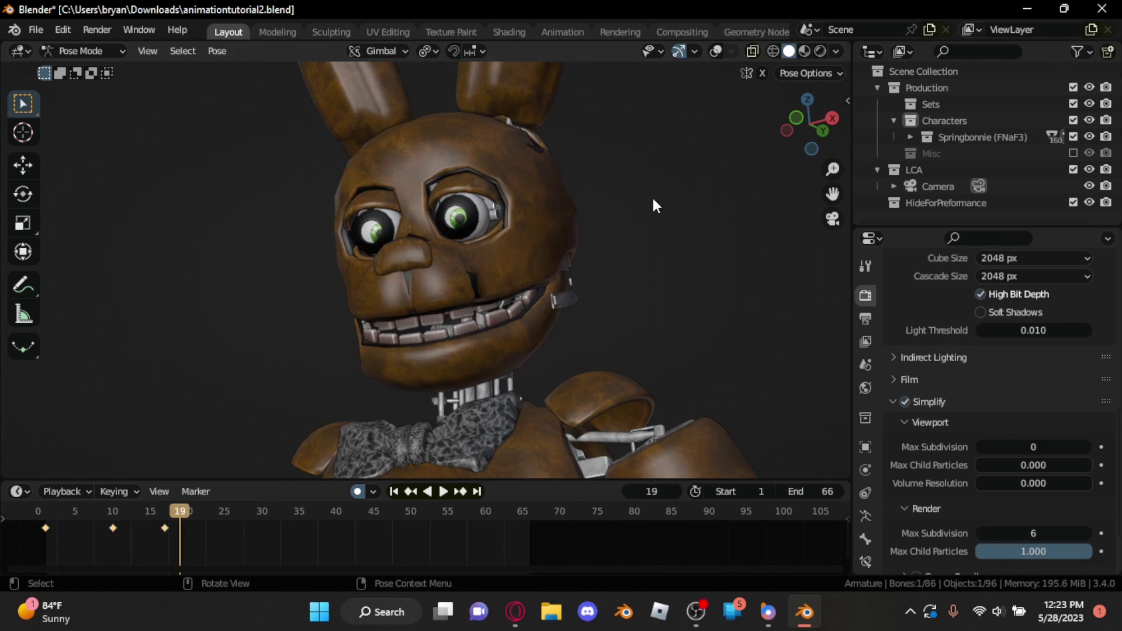
key("r")
key("x")
left_click(654, 192)
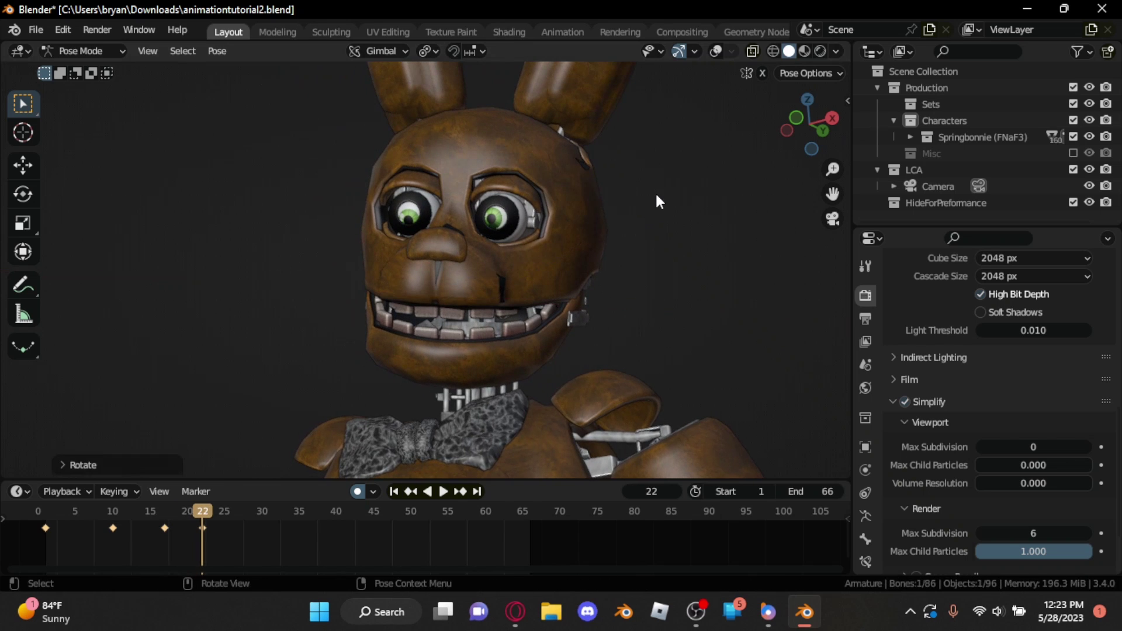
Step: Move to frame 26 and rotate the jaw bone about the gimbal X axis
key("Right")
key("Right")
key("Right")
key("Right")
key("Right")
key("Right")
key("Right")
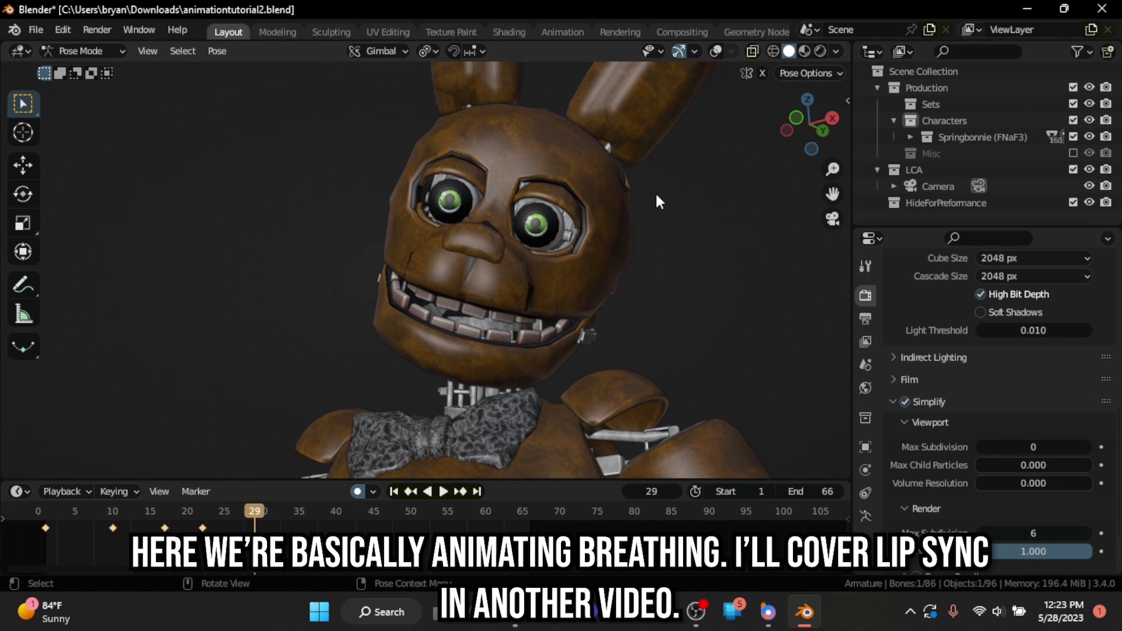
key("Left")
key("Left")
key("Left")
key("Left")
key("Left")
key("Right")
key("Right")
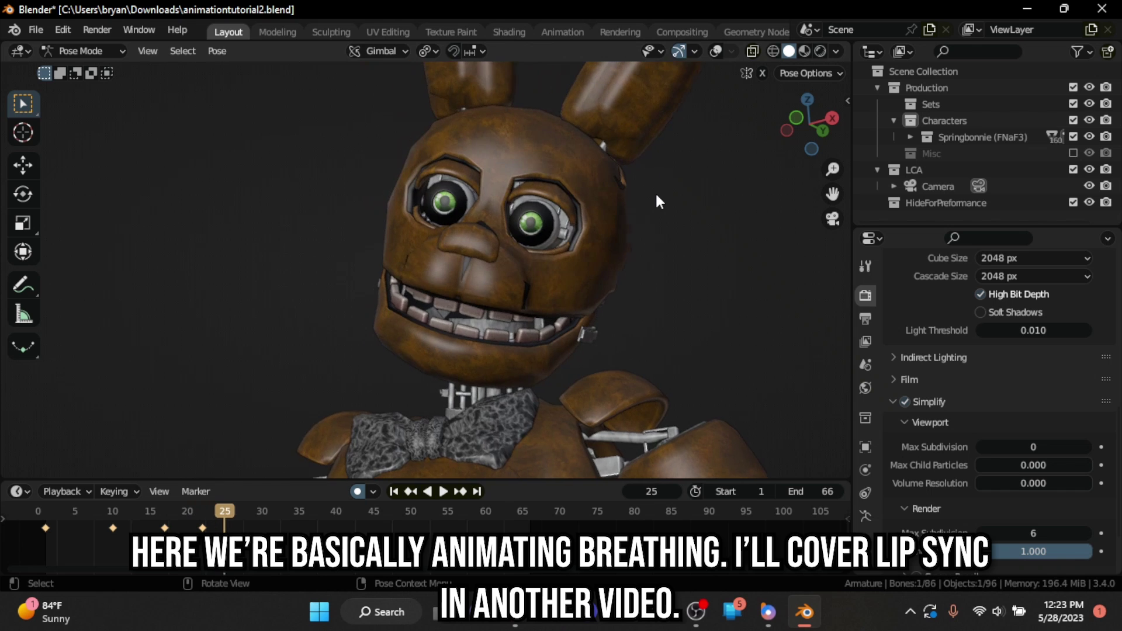
key("r")
key("x")
left_click(812, 206)
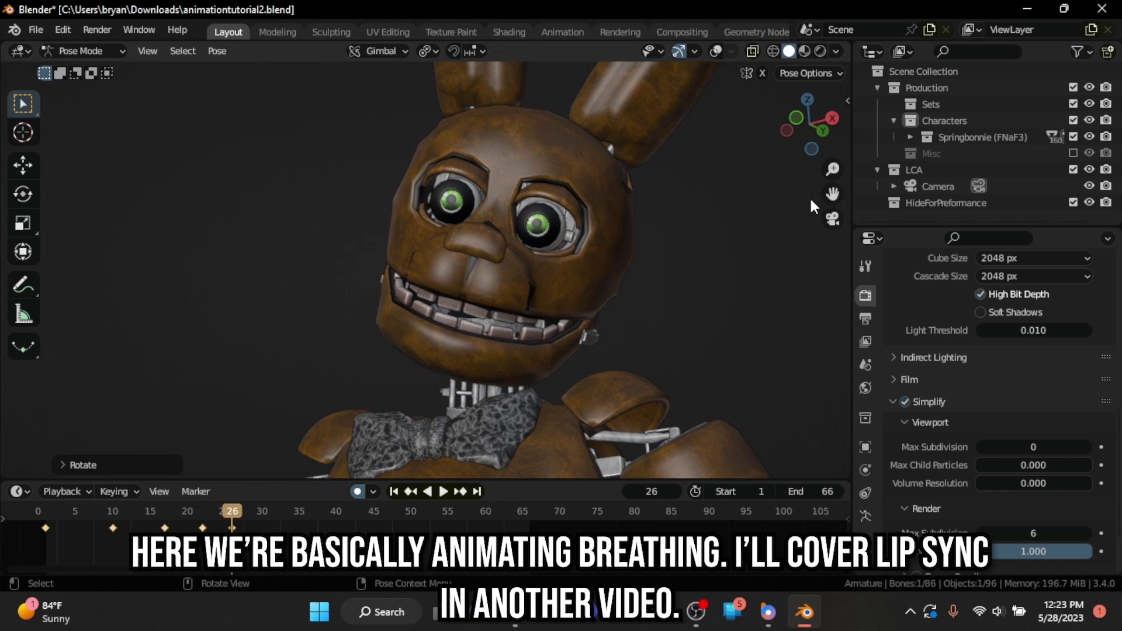
Step: Advance to frame 30 and rotate the jaw bone about the gimbal X axis
key("Right")
key("Right")
key("Right")
key("Right")
key("r")
key("x")
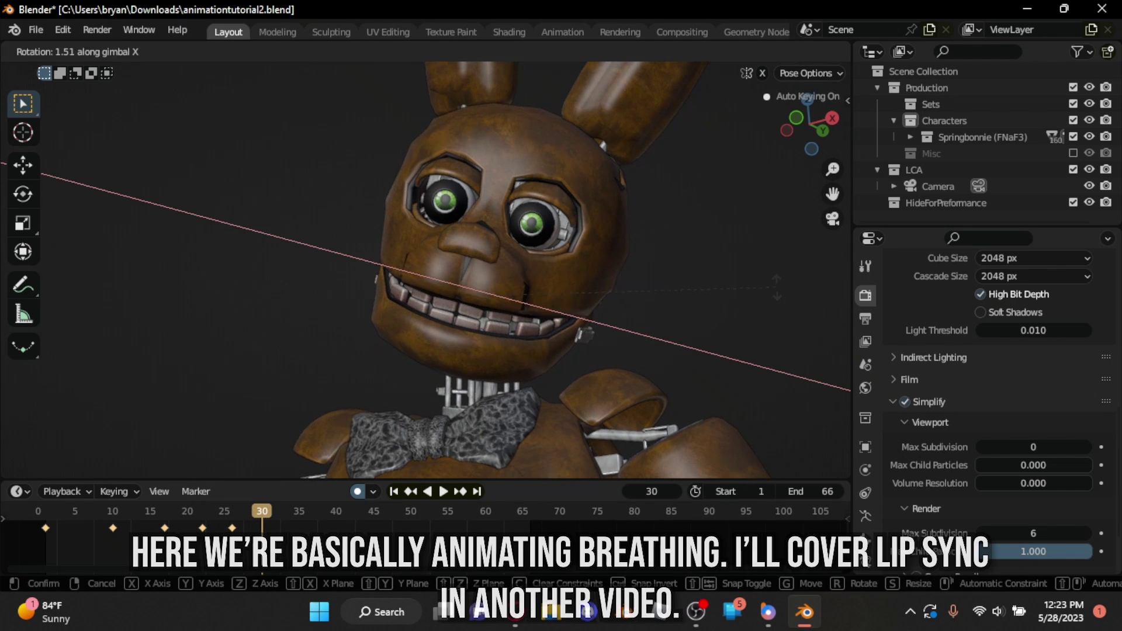
left_click(777, 291)
Step: Advance to frame 35 and rotate the jaw bone about the gimbal X axis
key("Right")
key("Right")
key("Right")
key("Right")
key("Right")
key("r")
key("x")
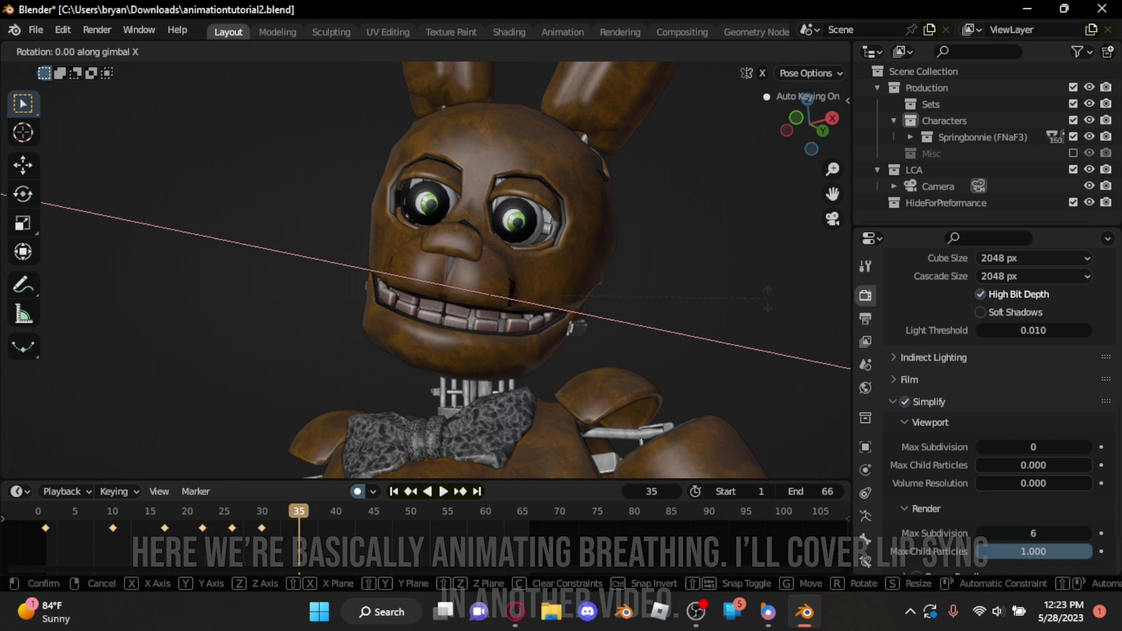
left_click(769, 293)
key("Right")
key("Right")
key("Right")
key("Right")
key("Right")
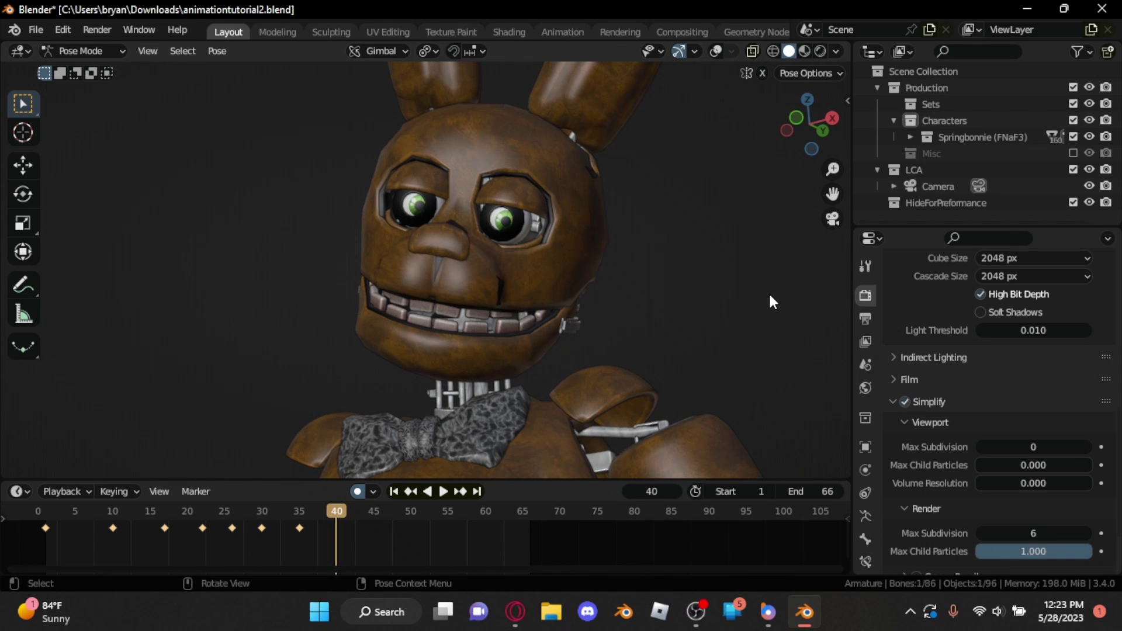
key("r")
key("x")
key("Escape")
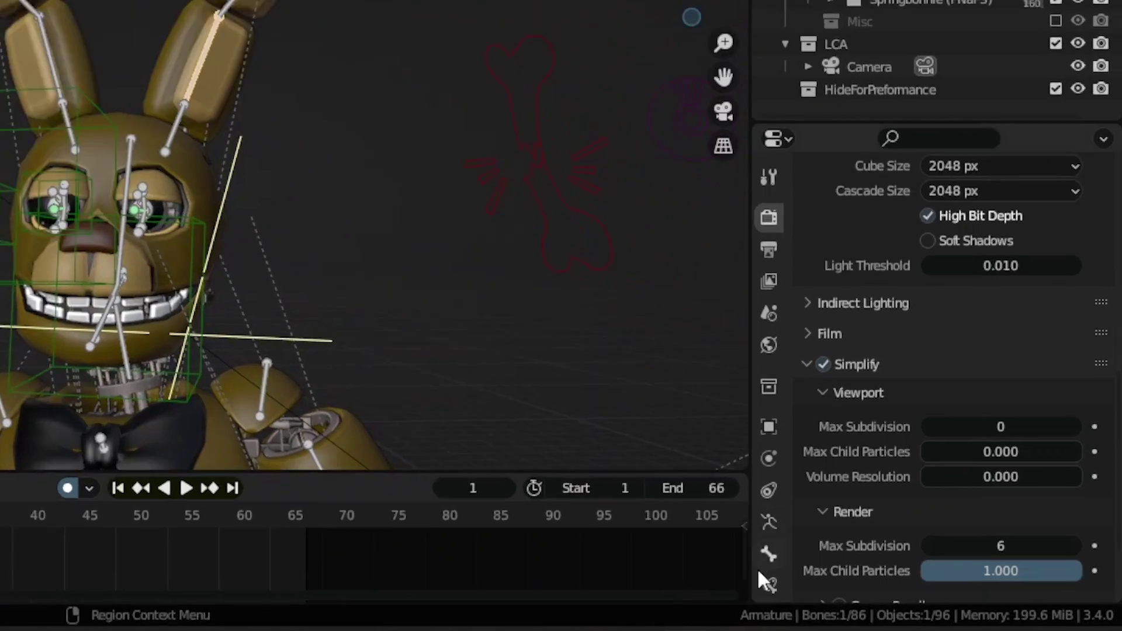
Step: Enable Spring and Rotation in the selected upper ear bone's spring parameters and set its influence to 0.50
left_click(894, 596)
left_click(579, 181)
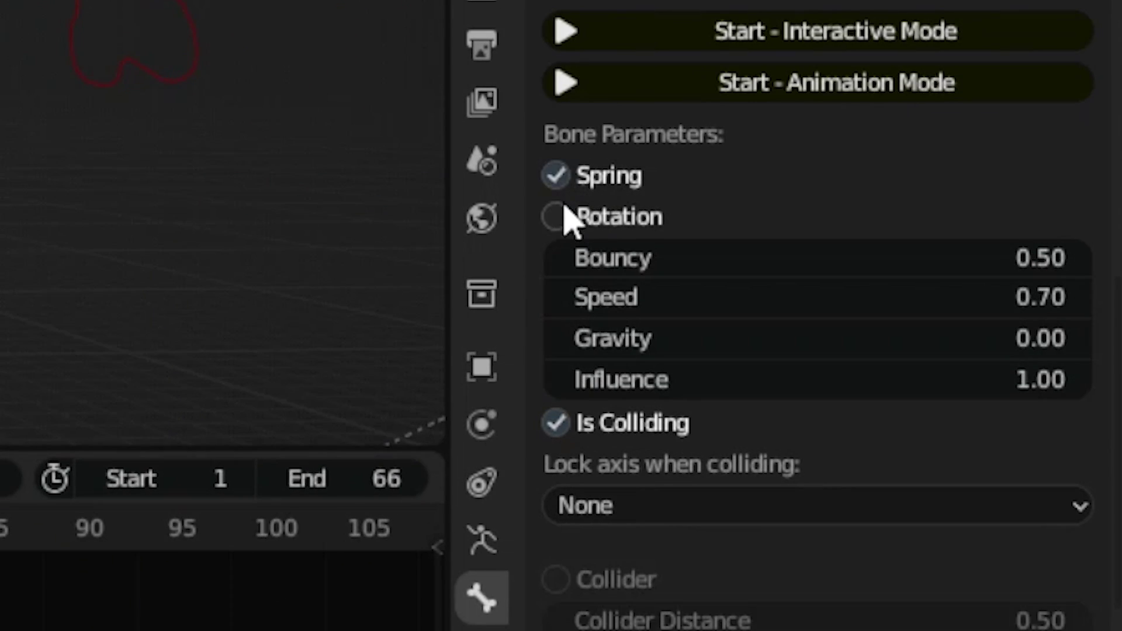
type(".5")
key("Return")
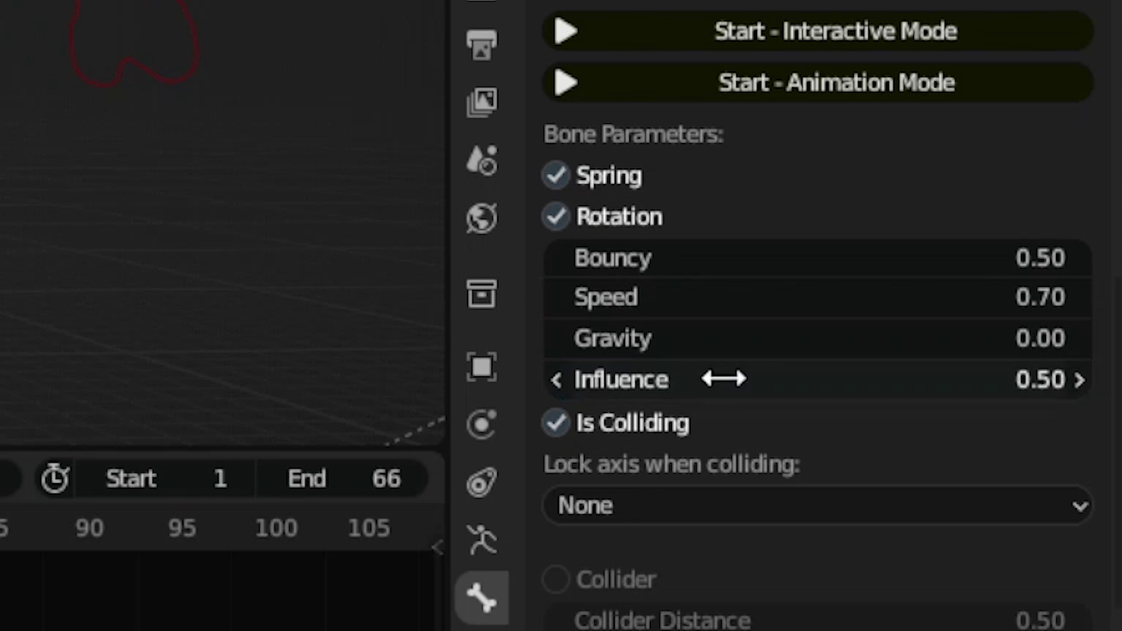
Step: Start the spring bones simulation in animation mode for the ears
left_click(771, 298)
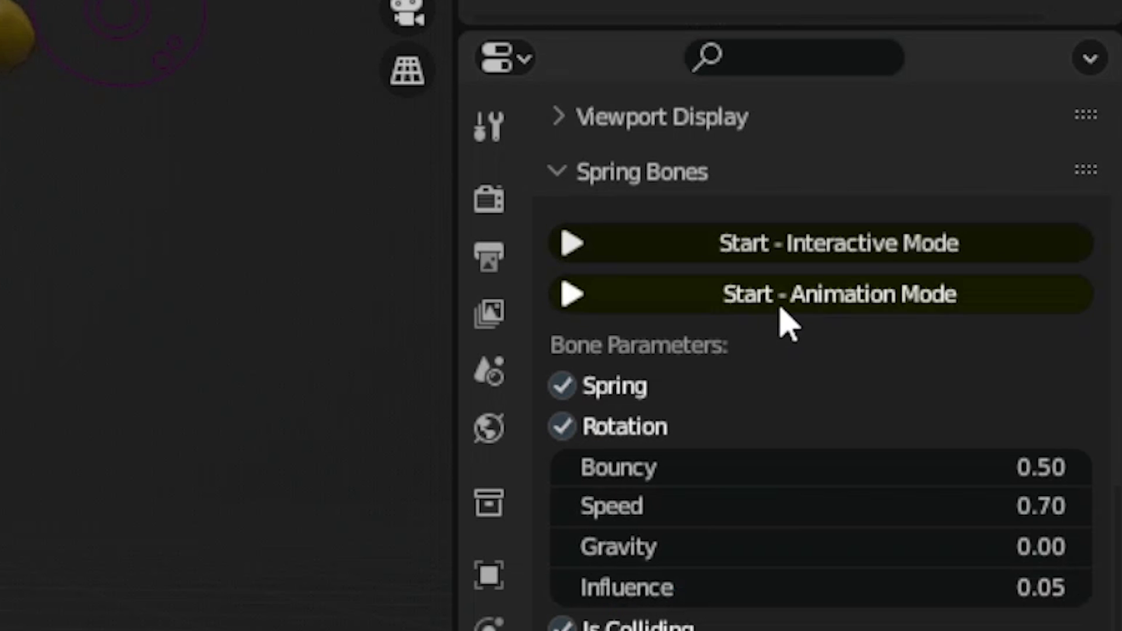
left_click(779, 304)
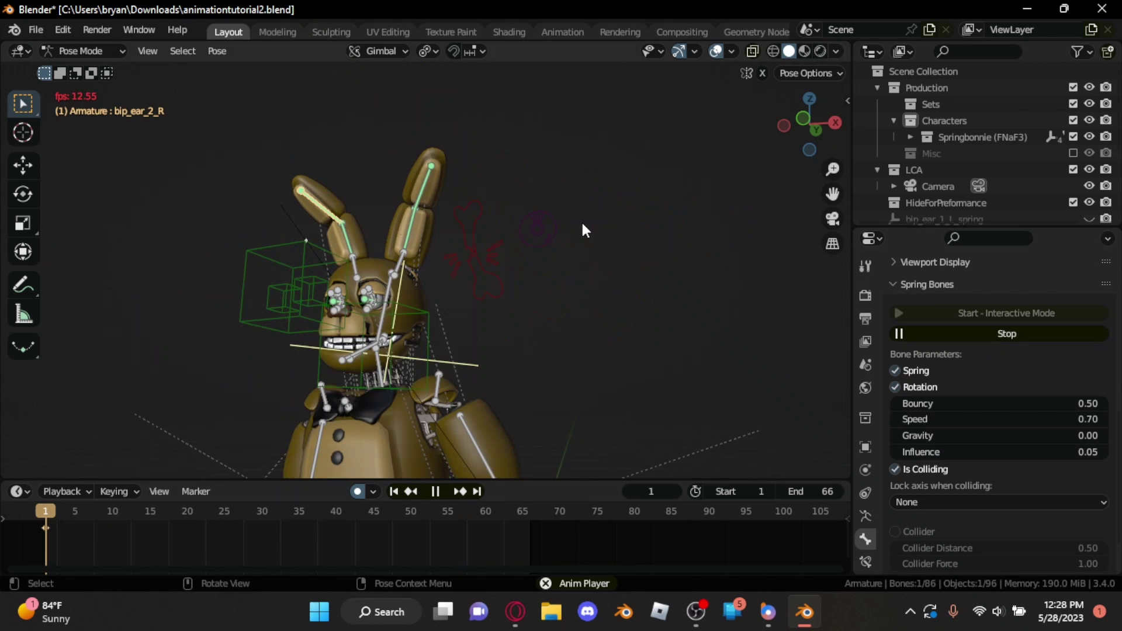